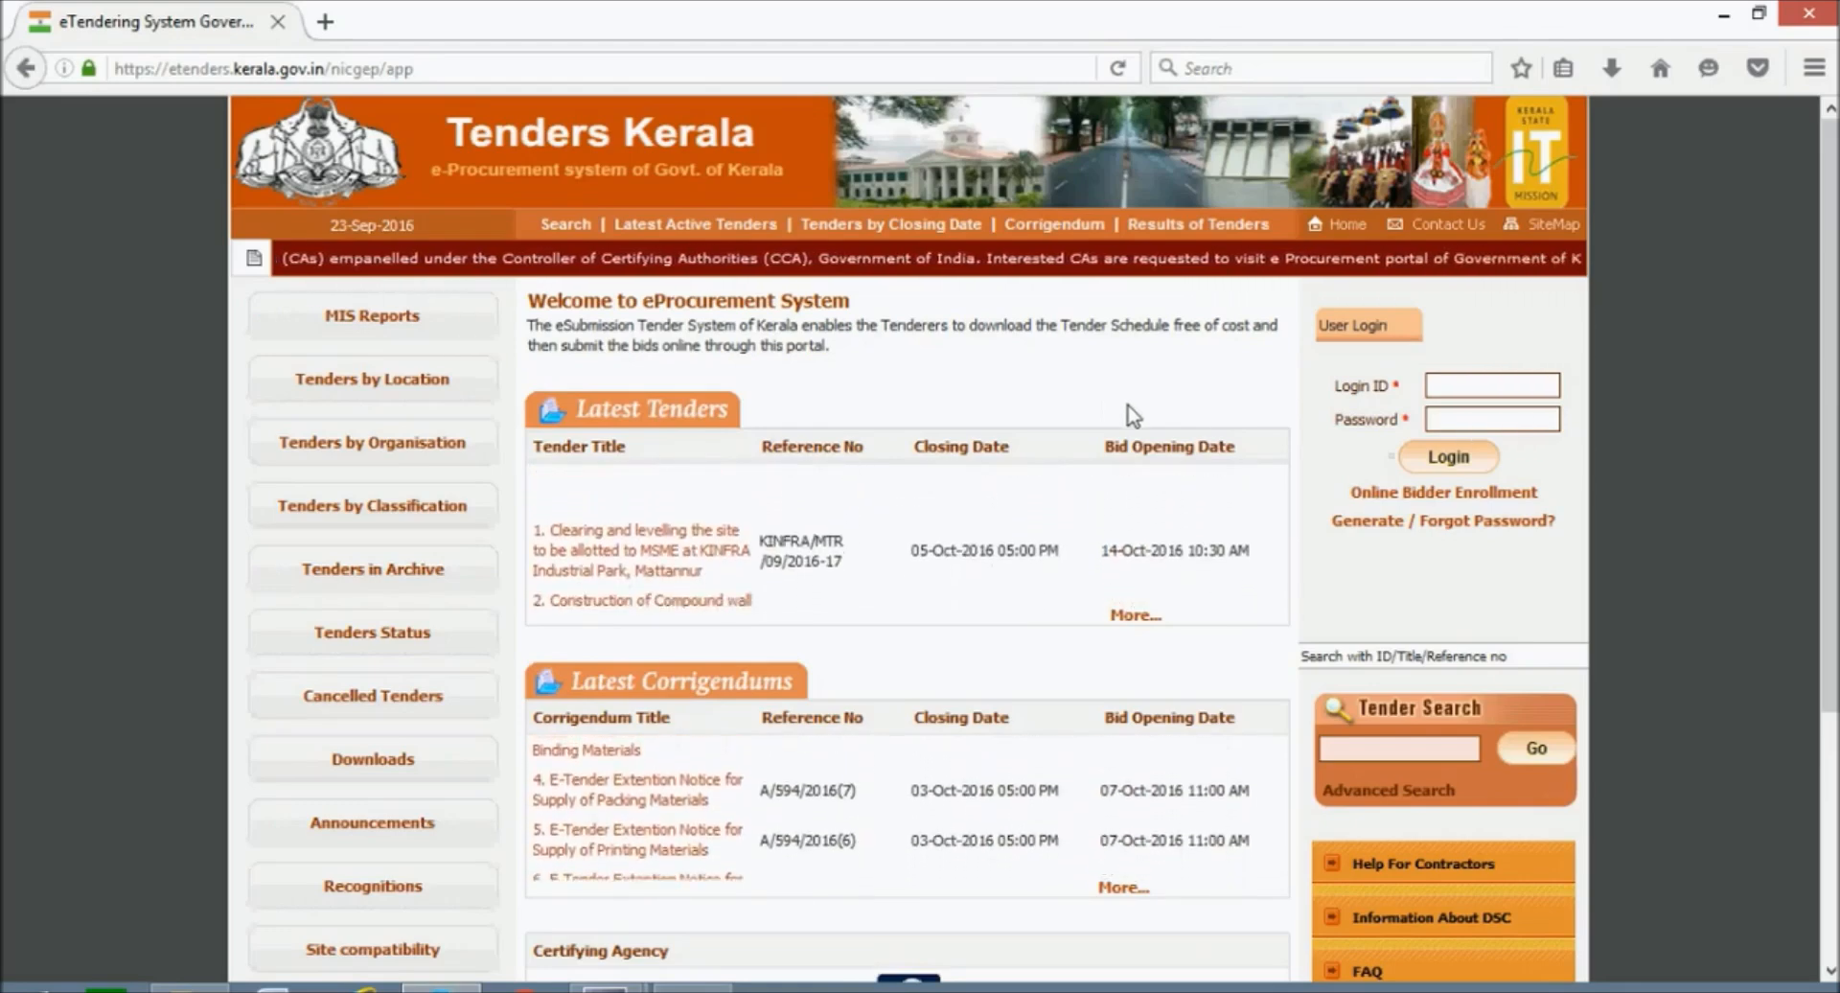
# Start online bidder enrollment and enter the login e-mail, a password and its matching confirmation.
pyautogui.click(1429, 499)
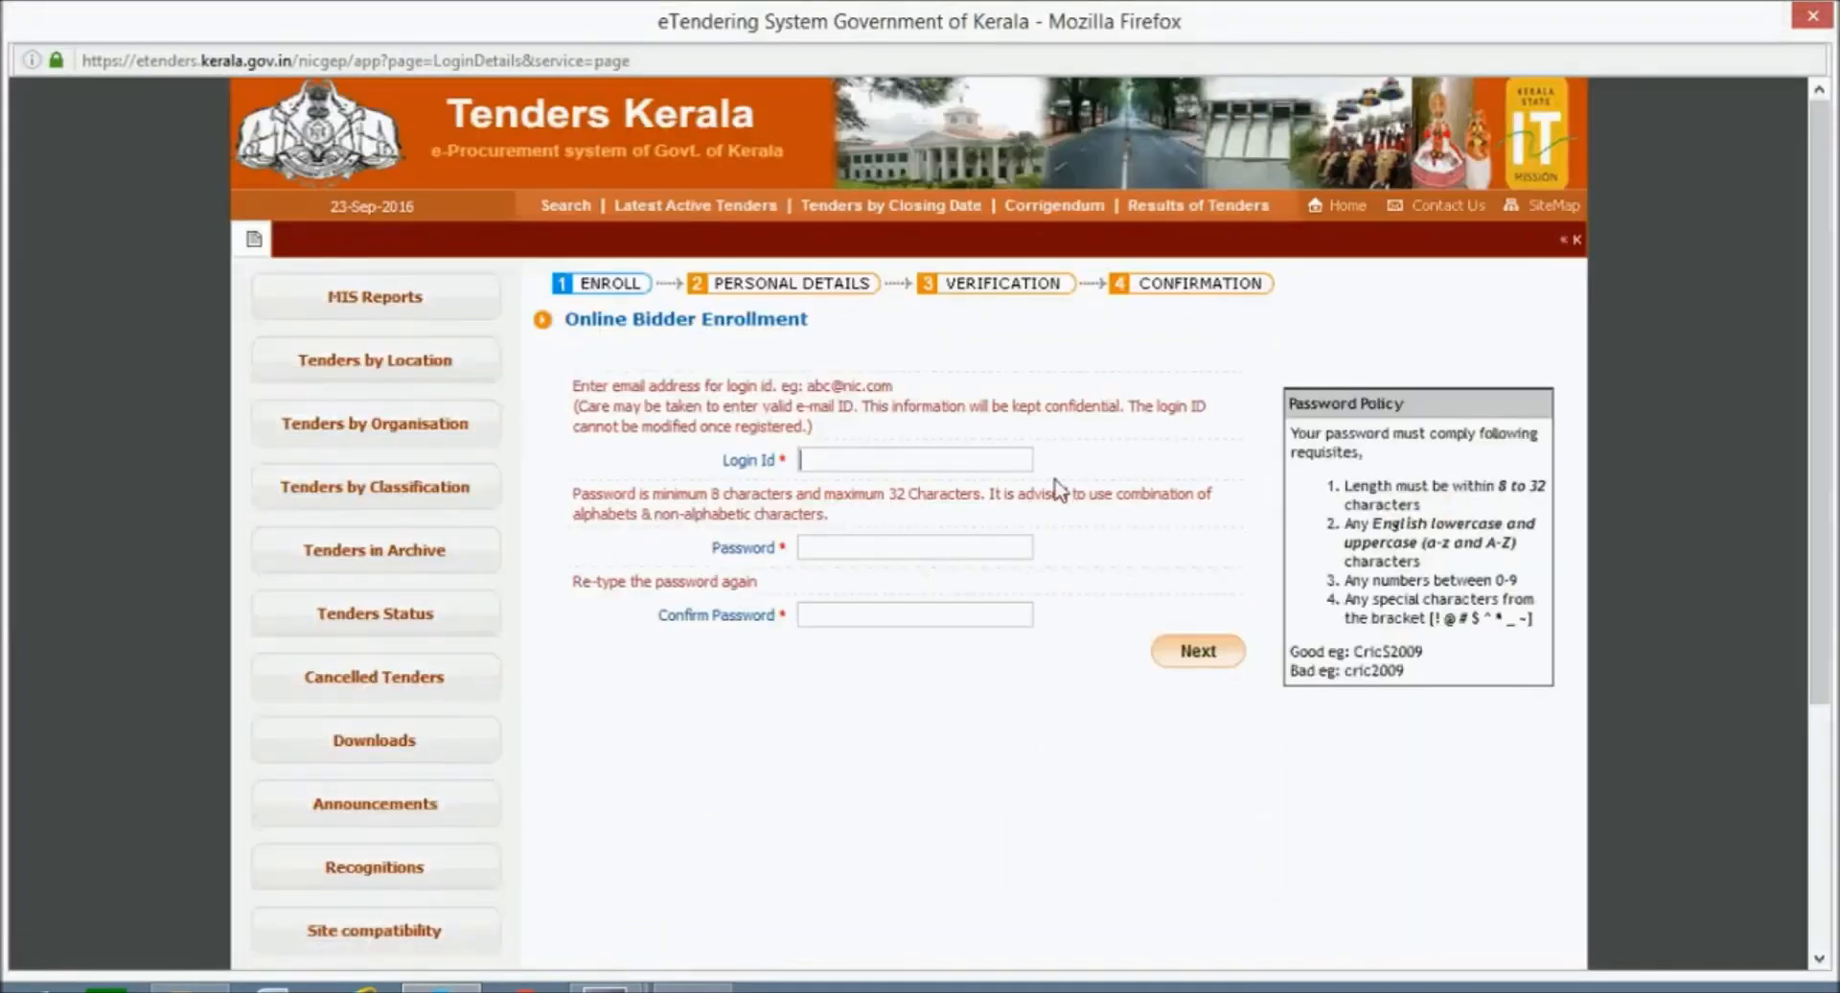
pyautogui.click(923, 457)
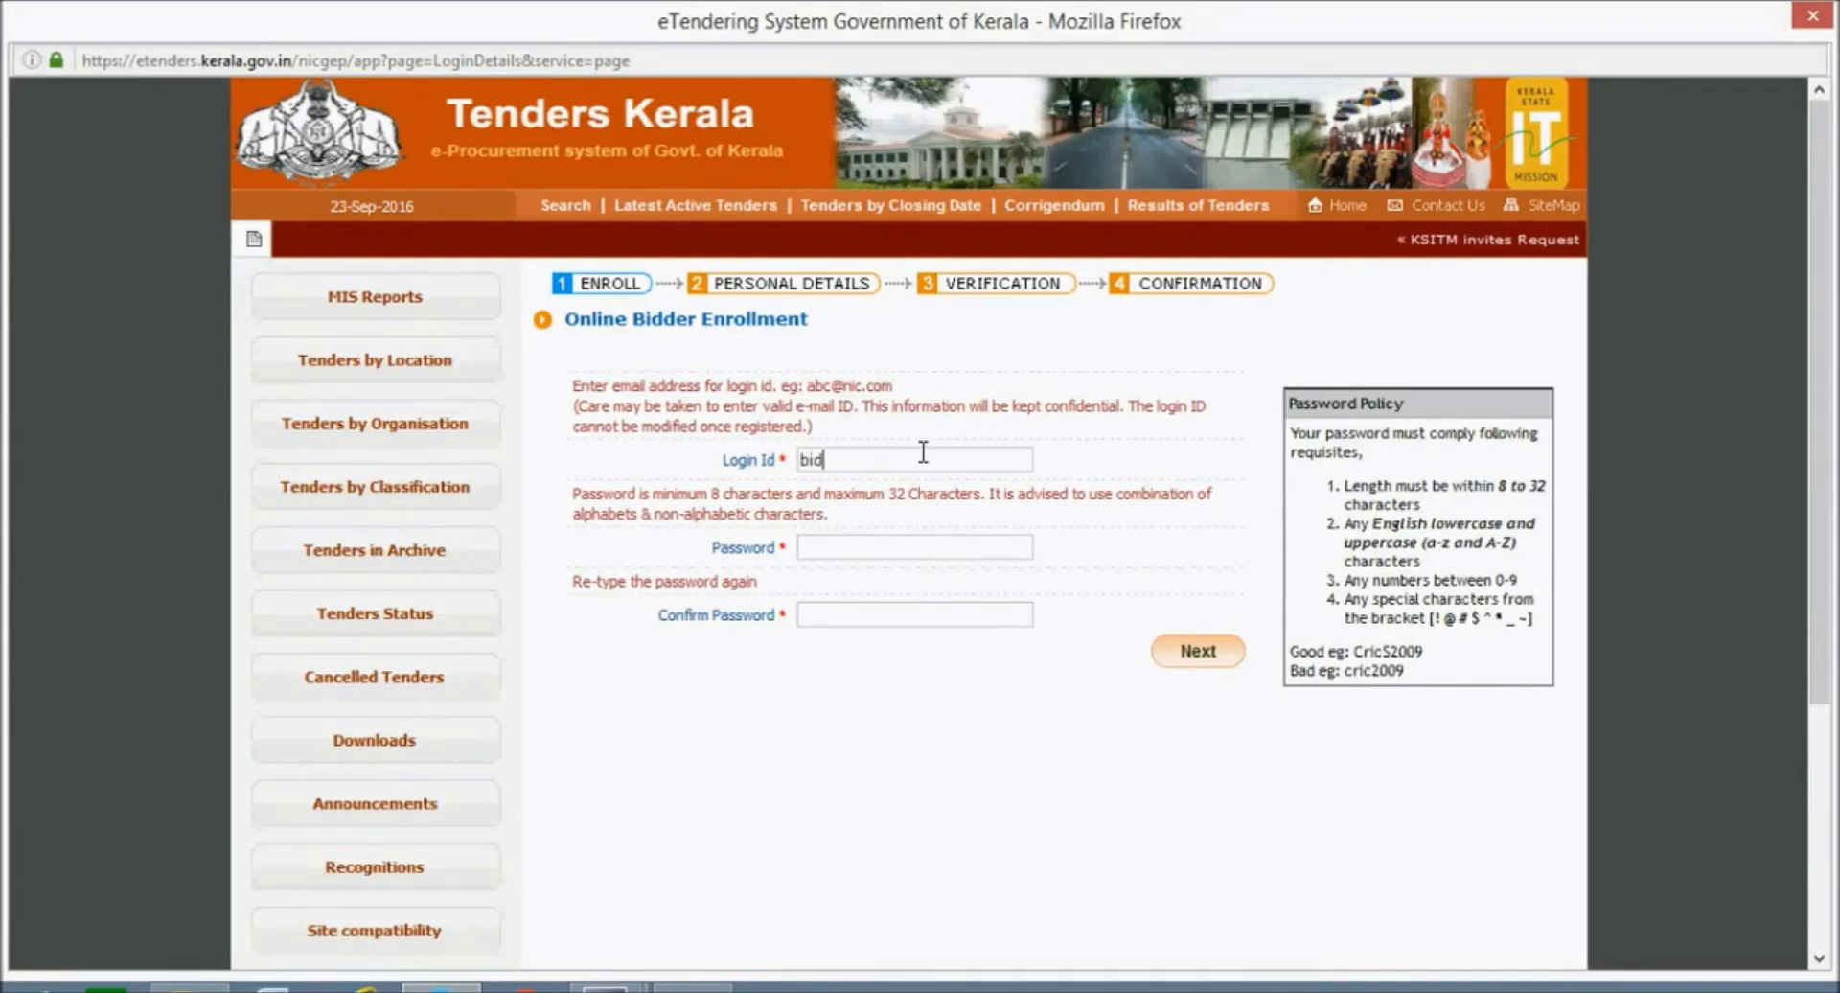
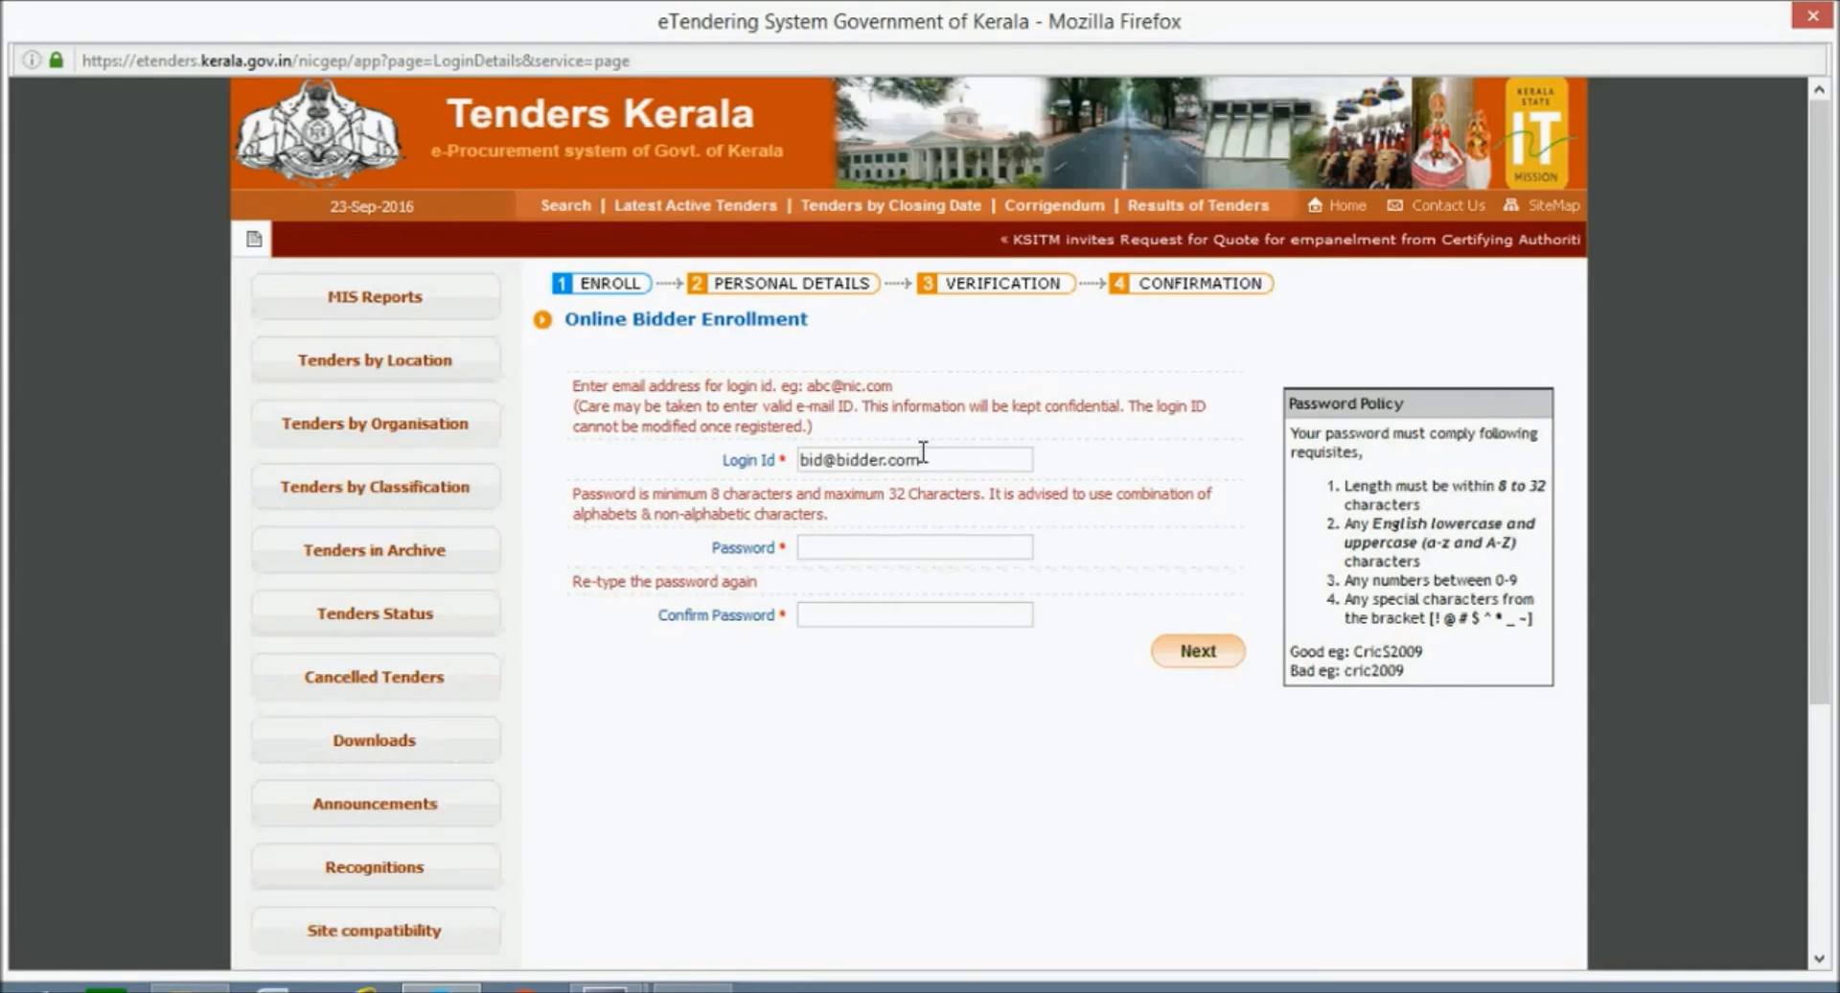
pyautogui.click(884, 546)
pyautogui.write('•')
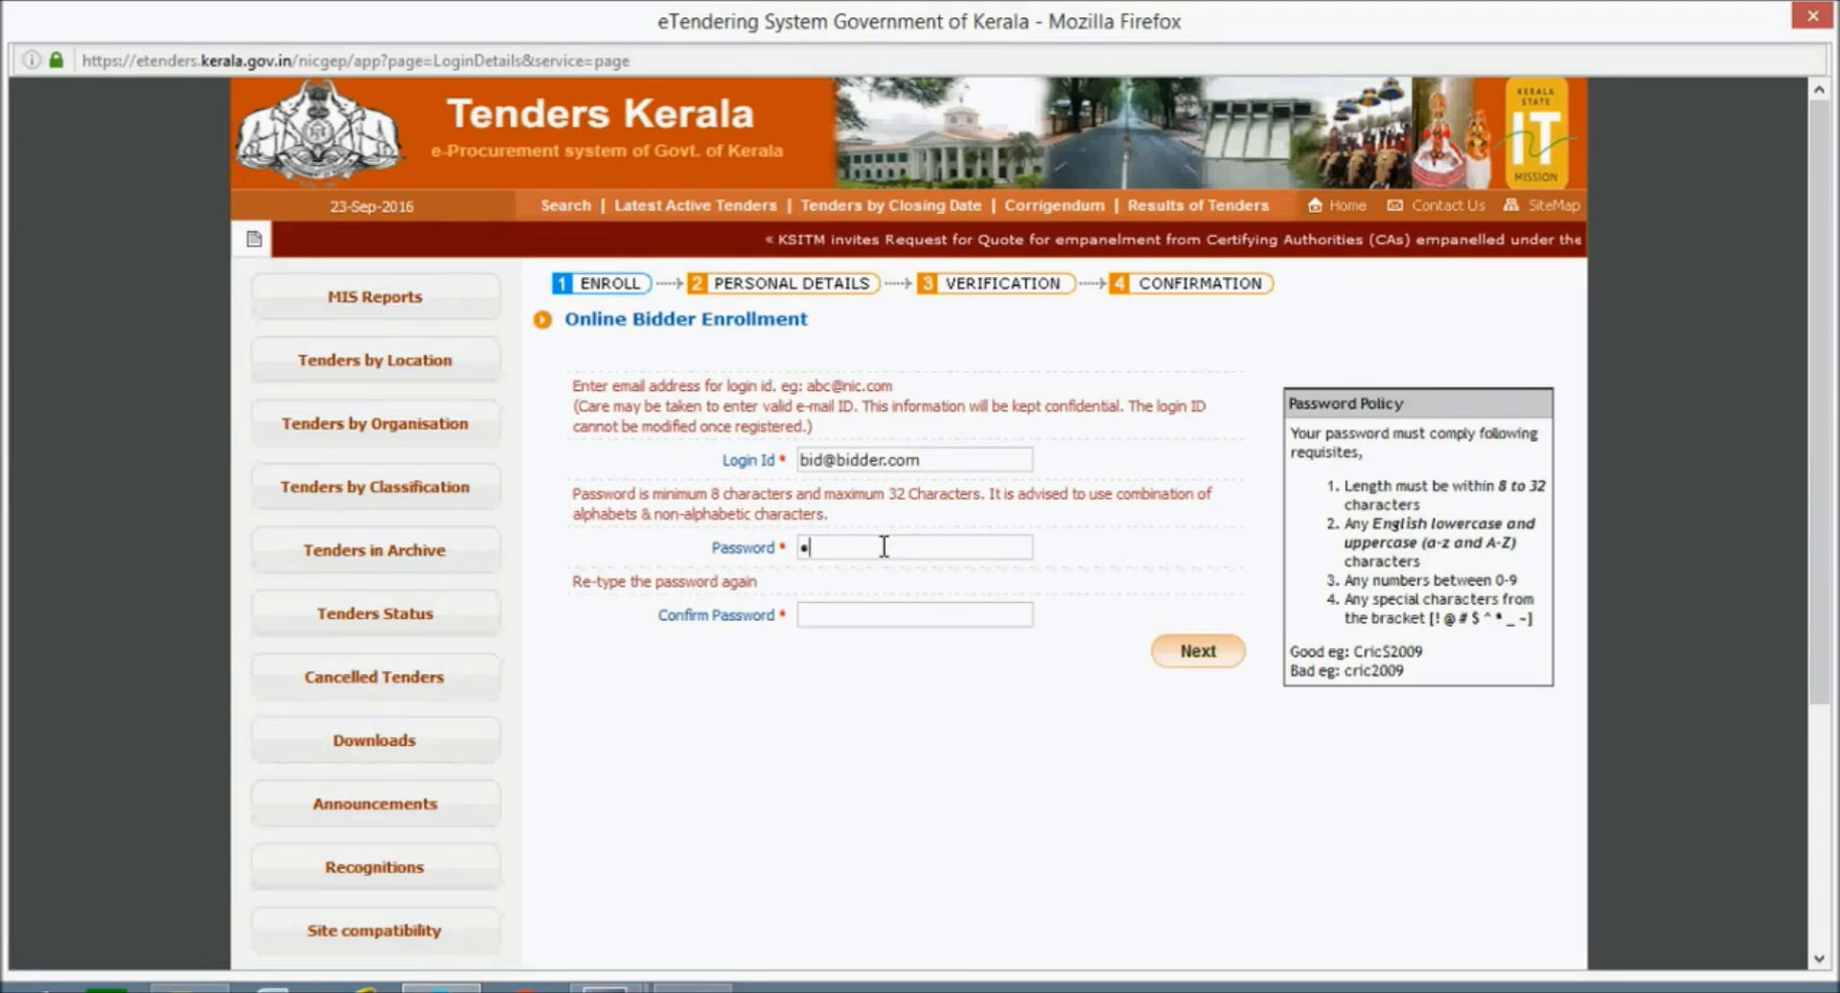
pyautogui.write('•••••')
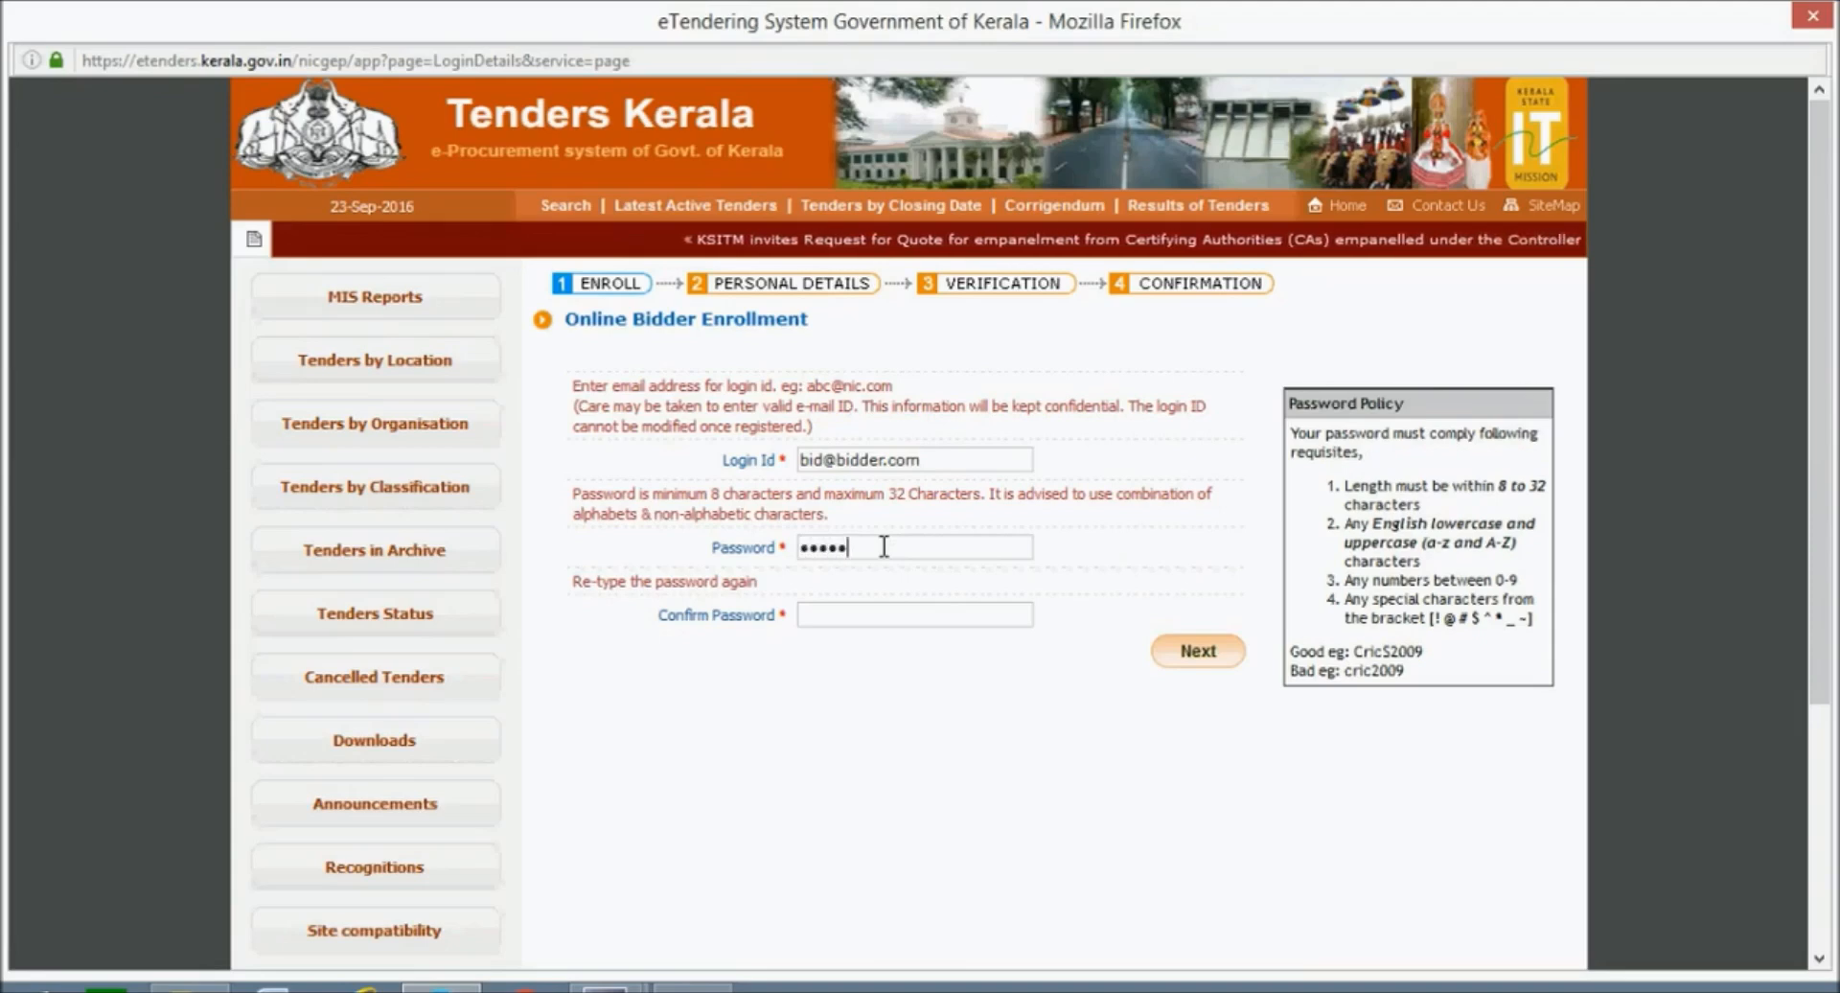
pyautogui.write('•••')
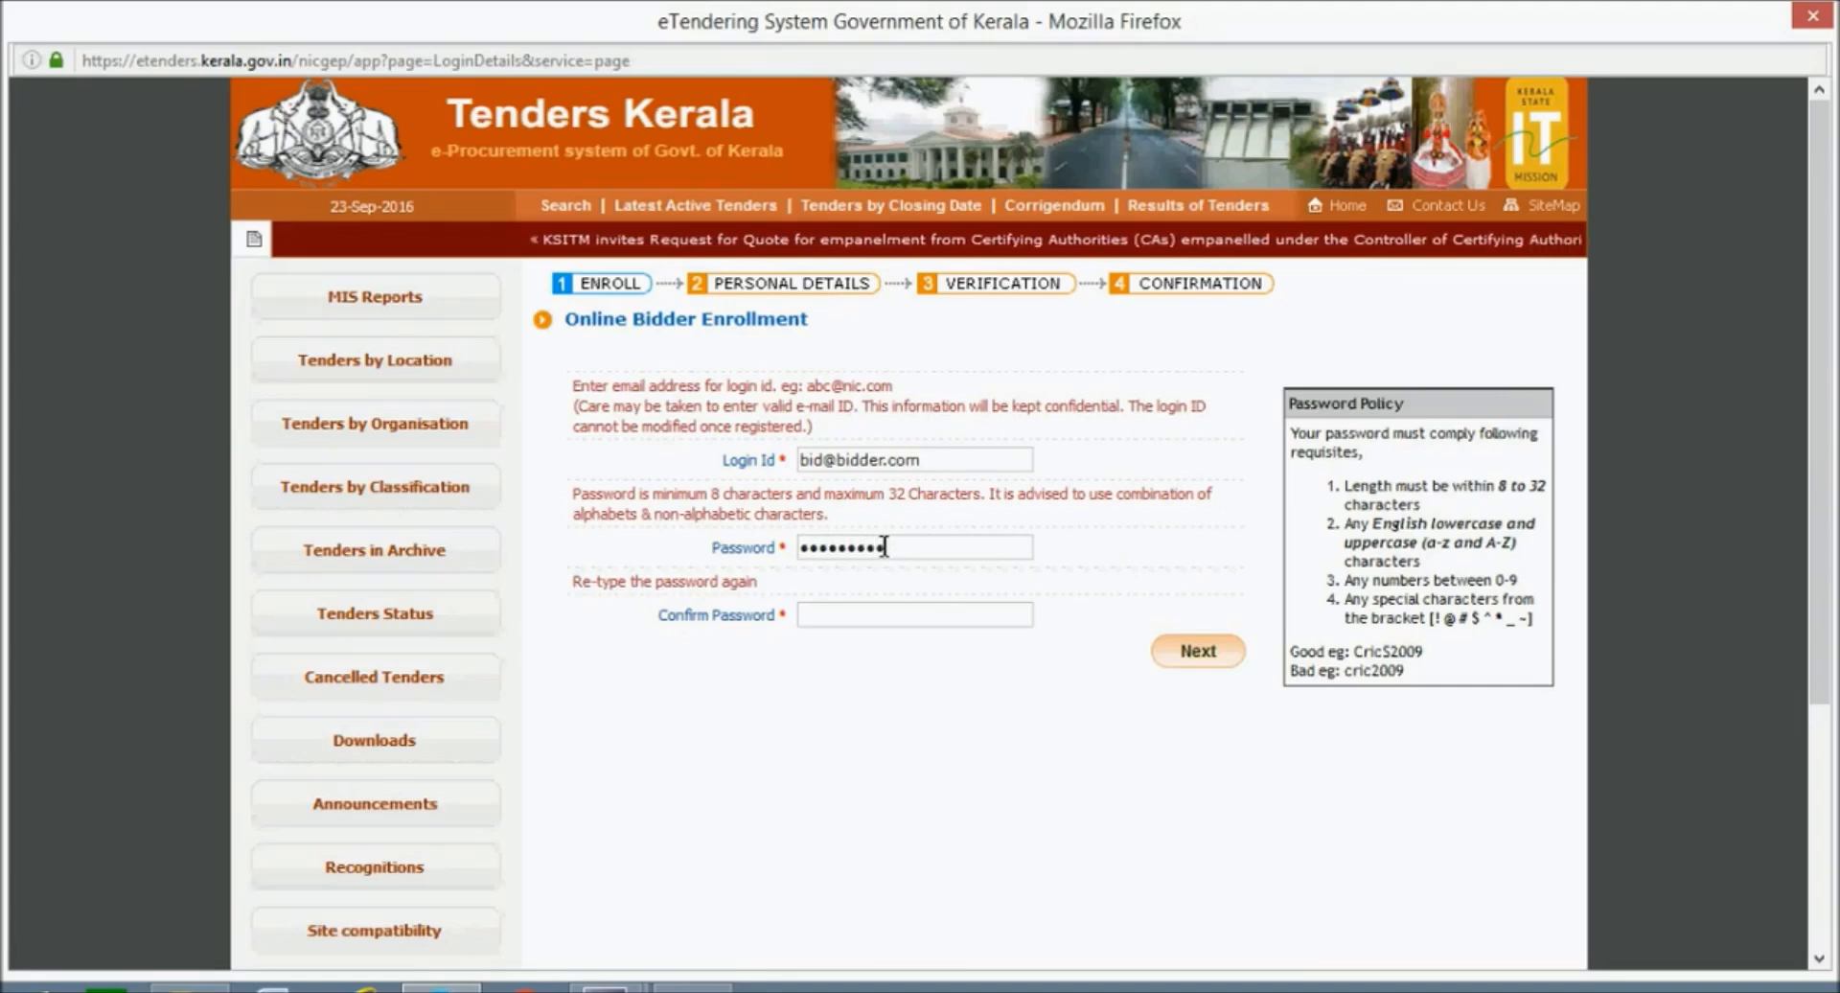
pyautogui.click(852, 617)
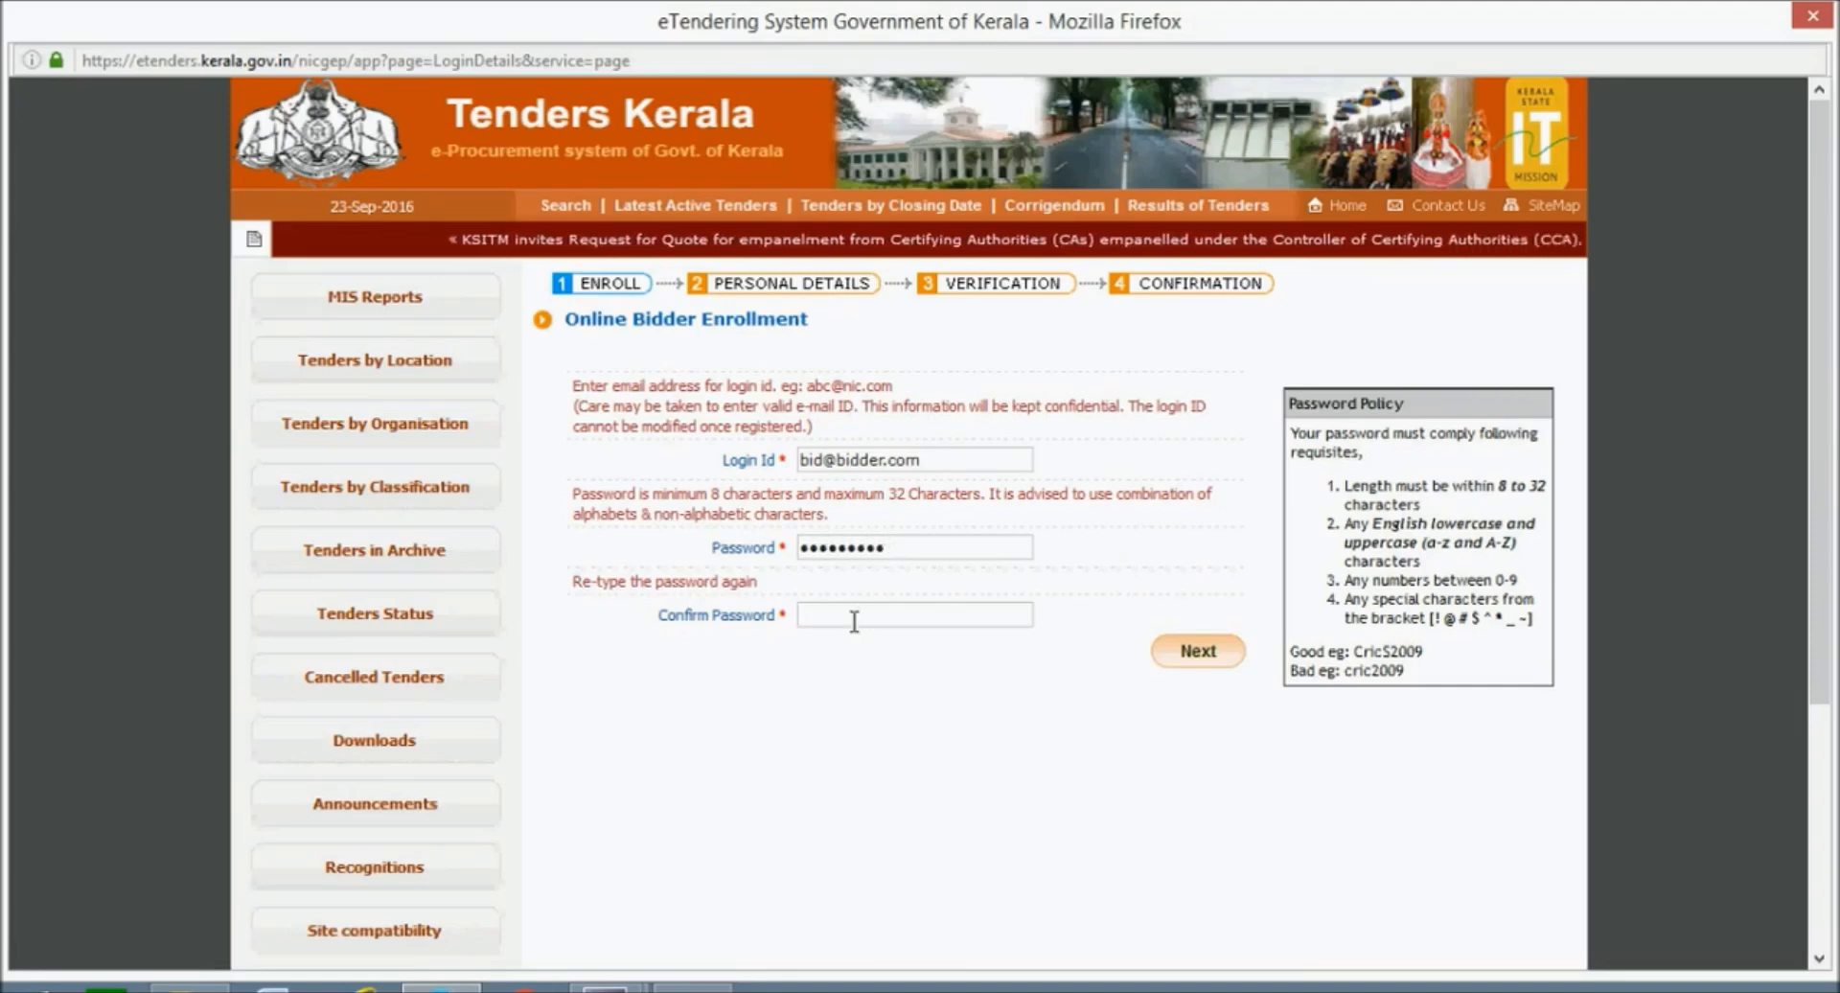
pyautogui.write('••••••••••')
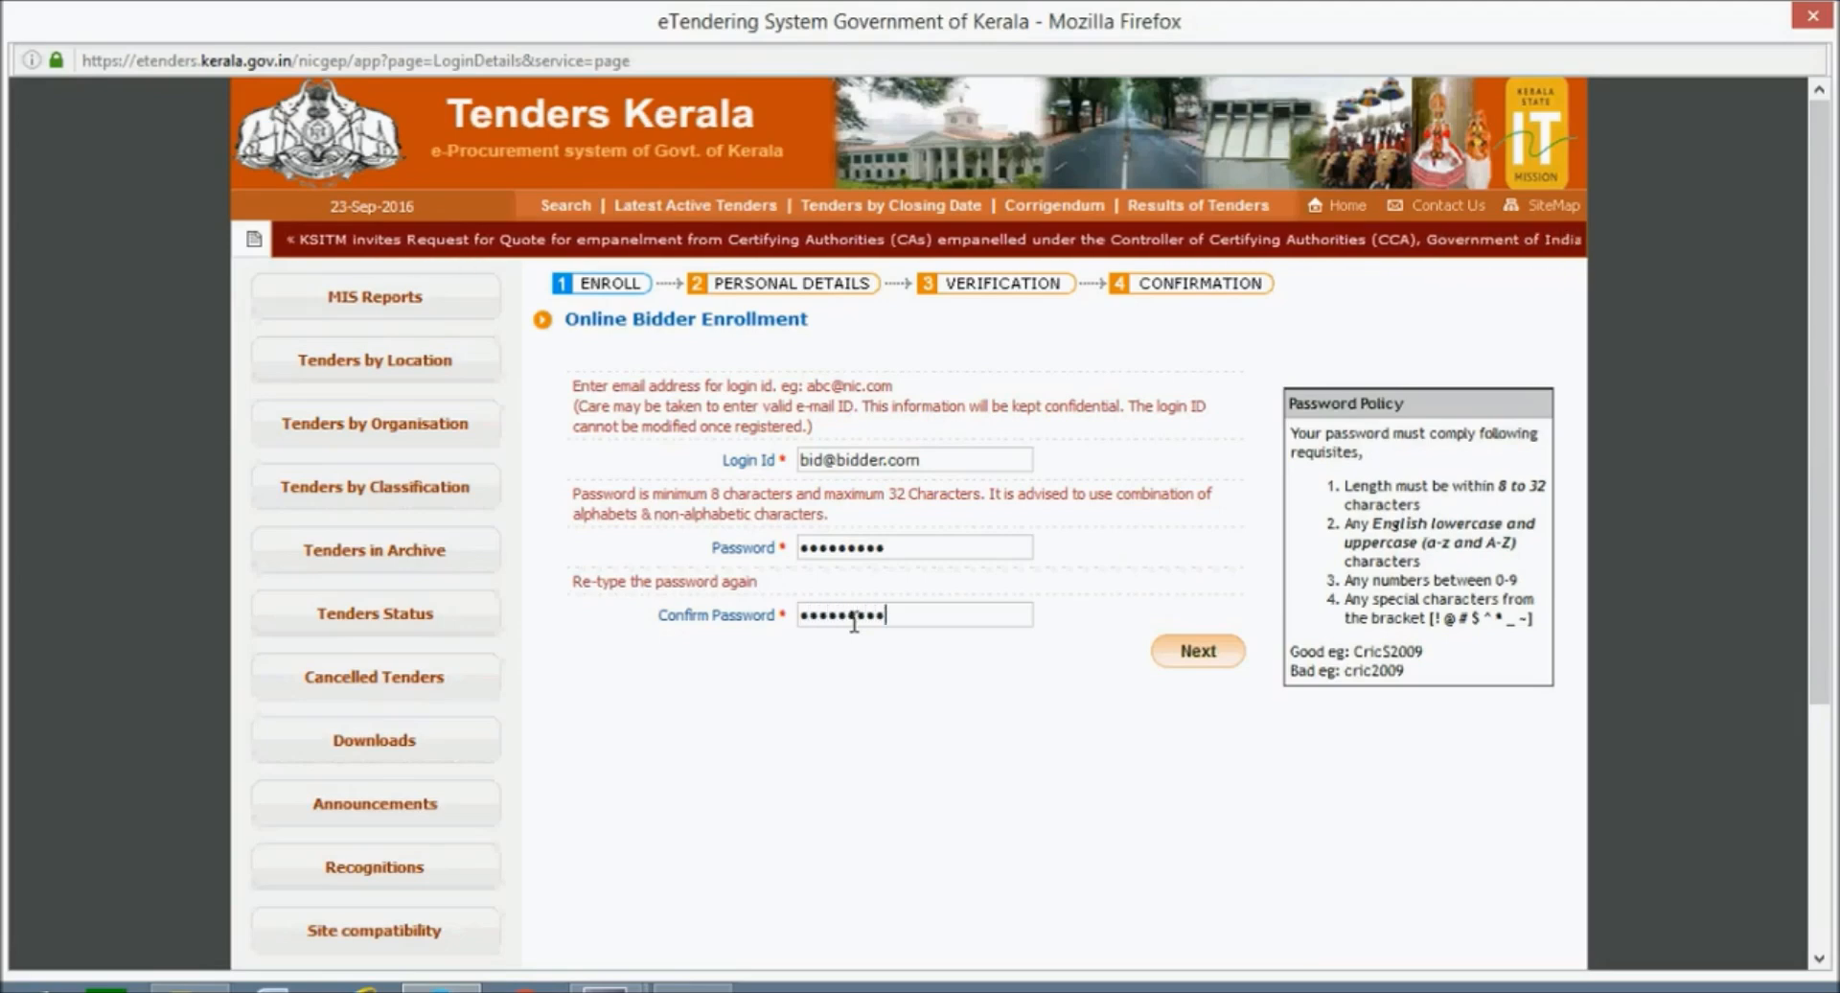
pyautogui.tripleClick(1342, 410)
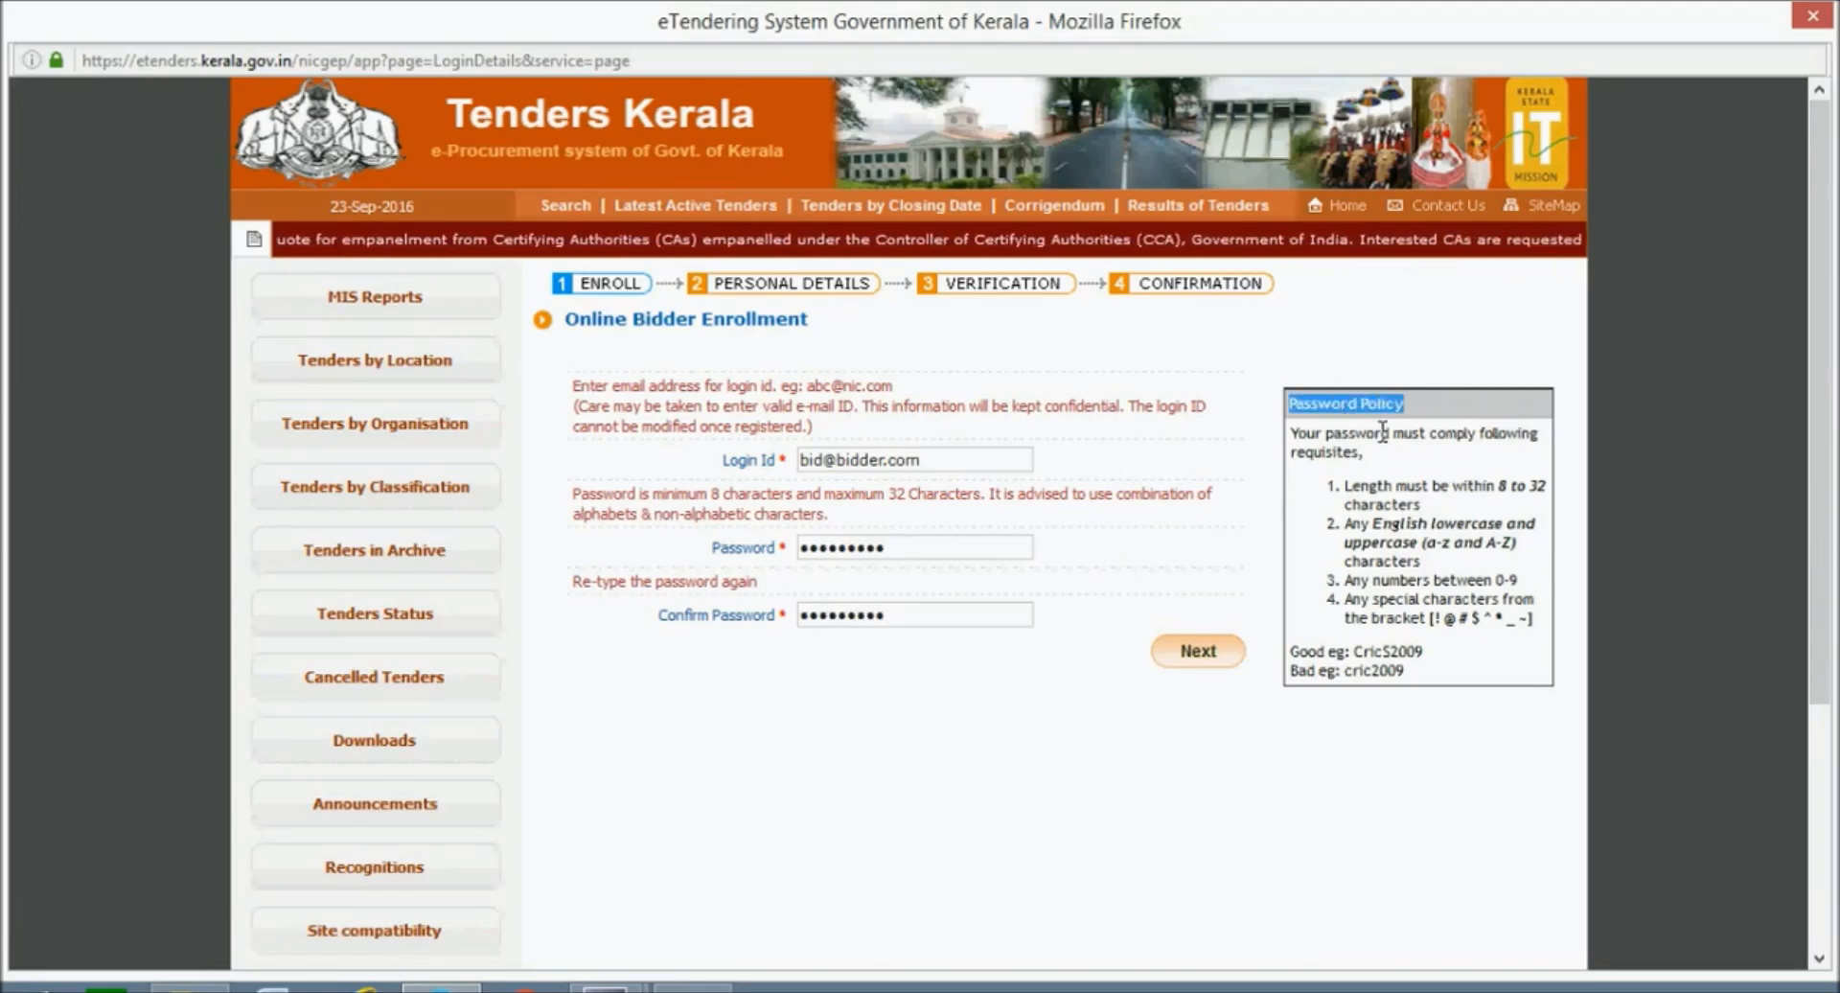
pyautogui.click(1220, 470)
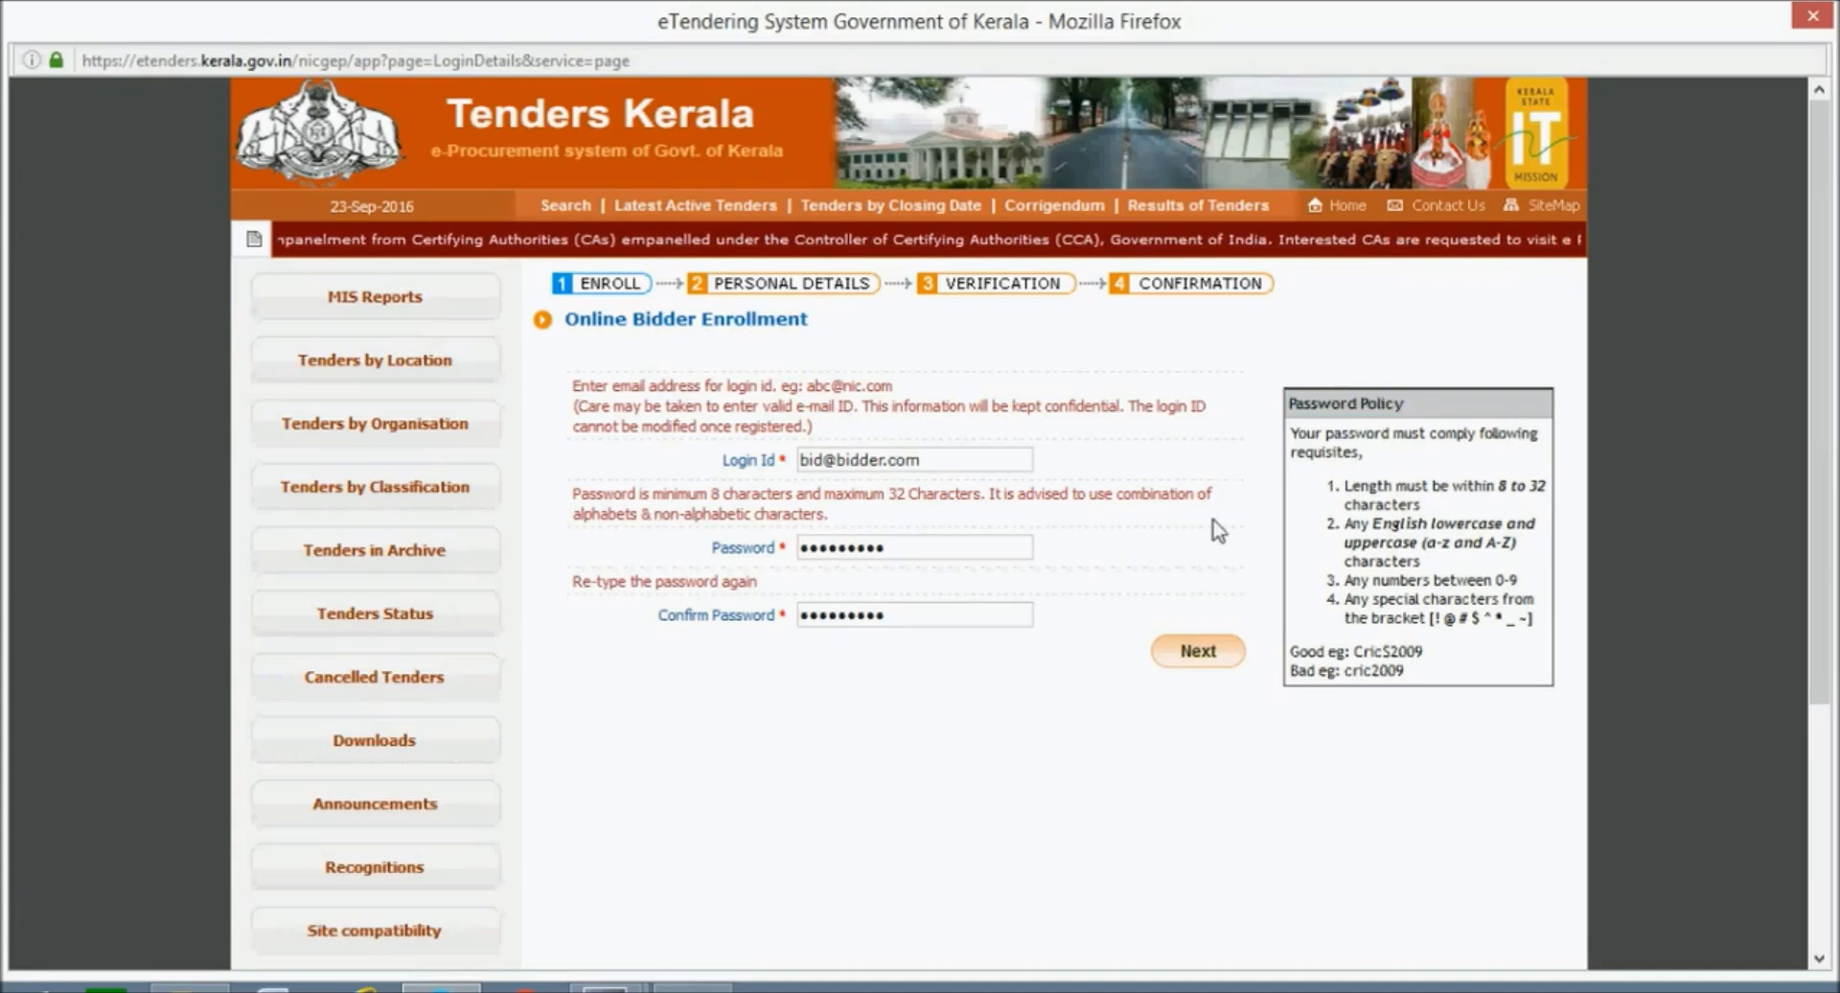
# Continue to Company Details and enter company name 'ABC Builders' and registration number 'REG/Build/001'.
pyautogui.click(1210, 661)
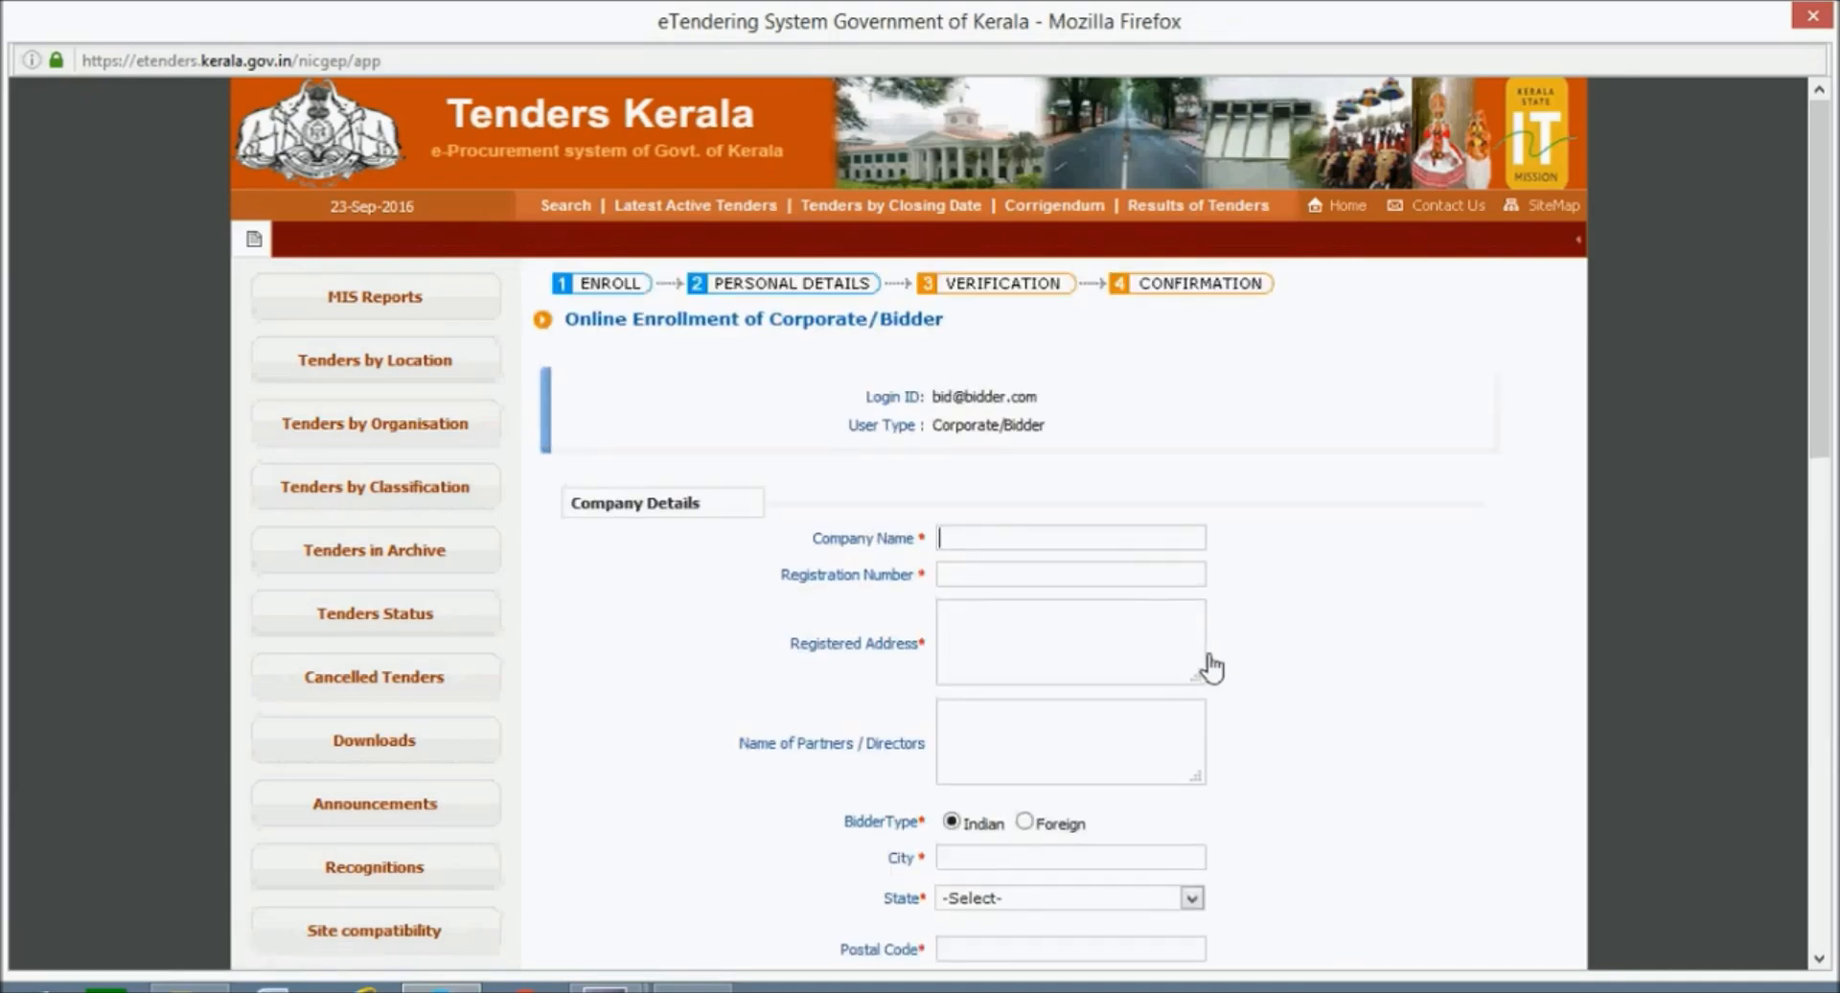
pyautogui.click(1098, 544)
pyautogui.write('A')
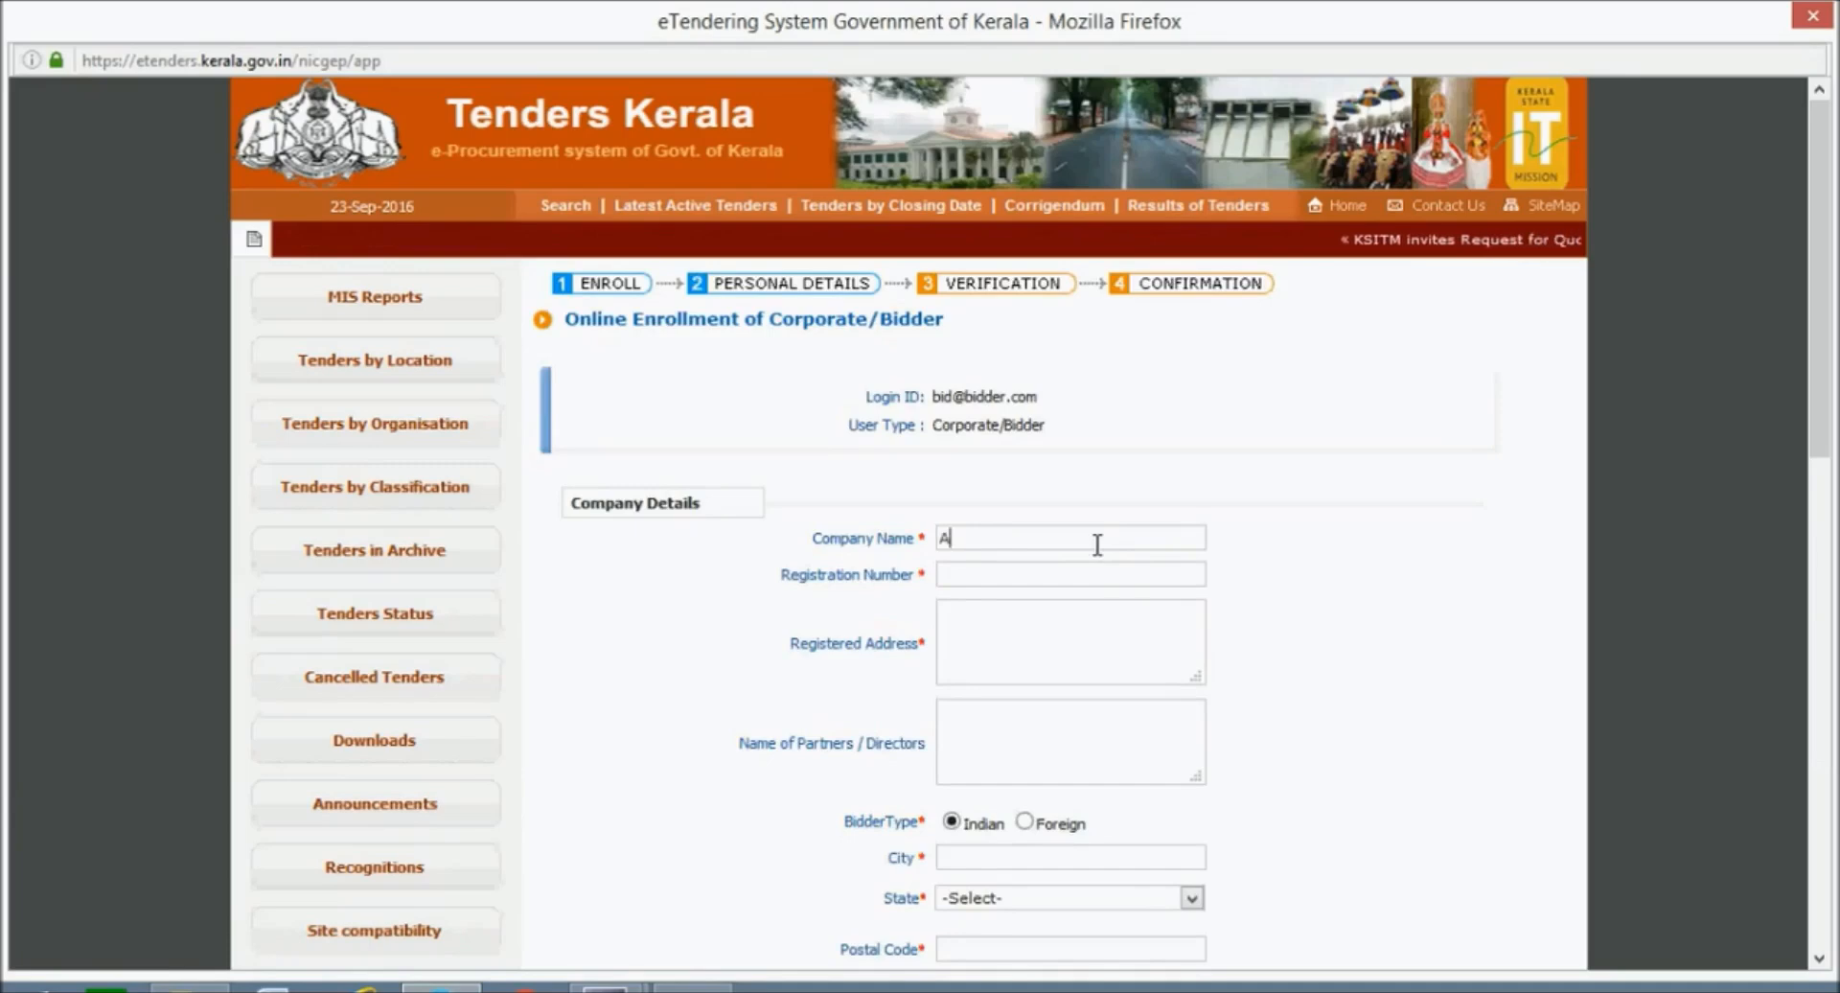
pyautogui.write('BC')
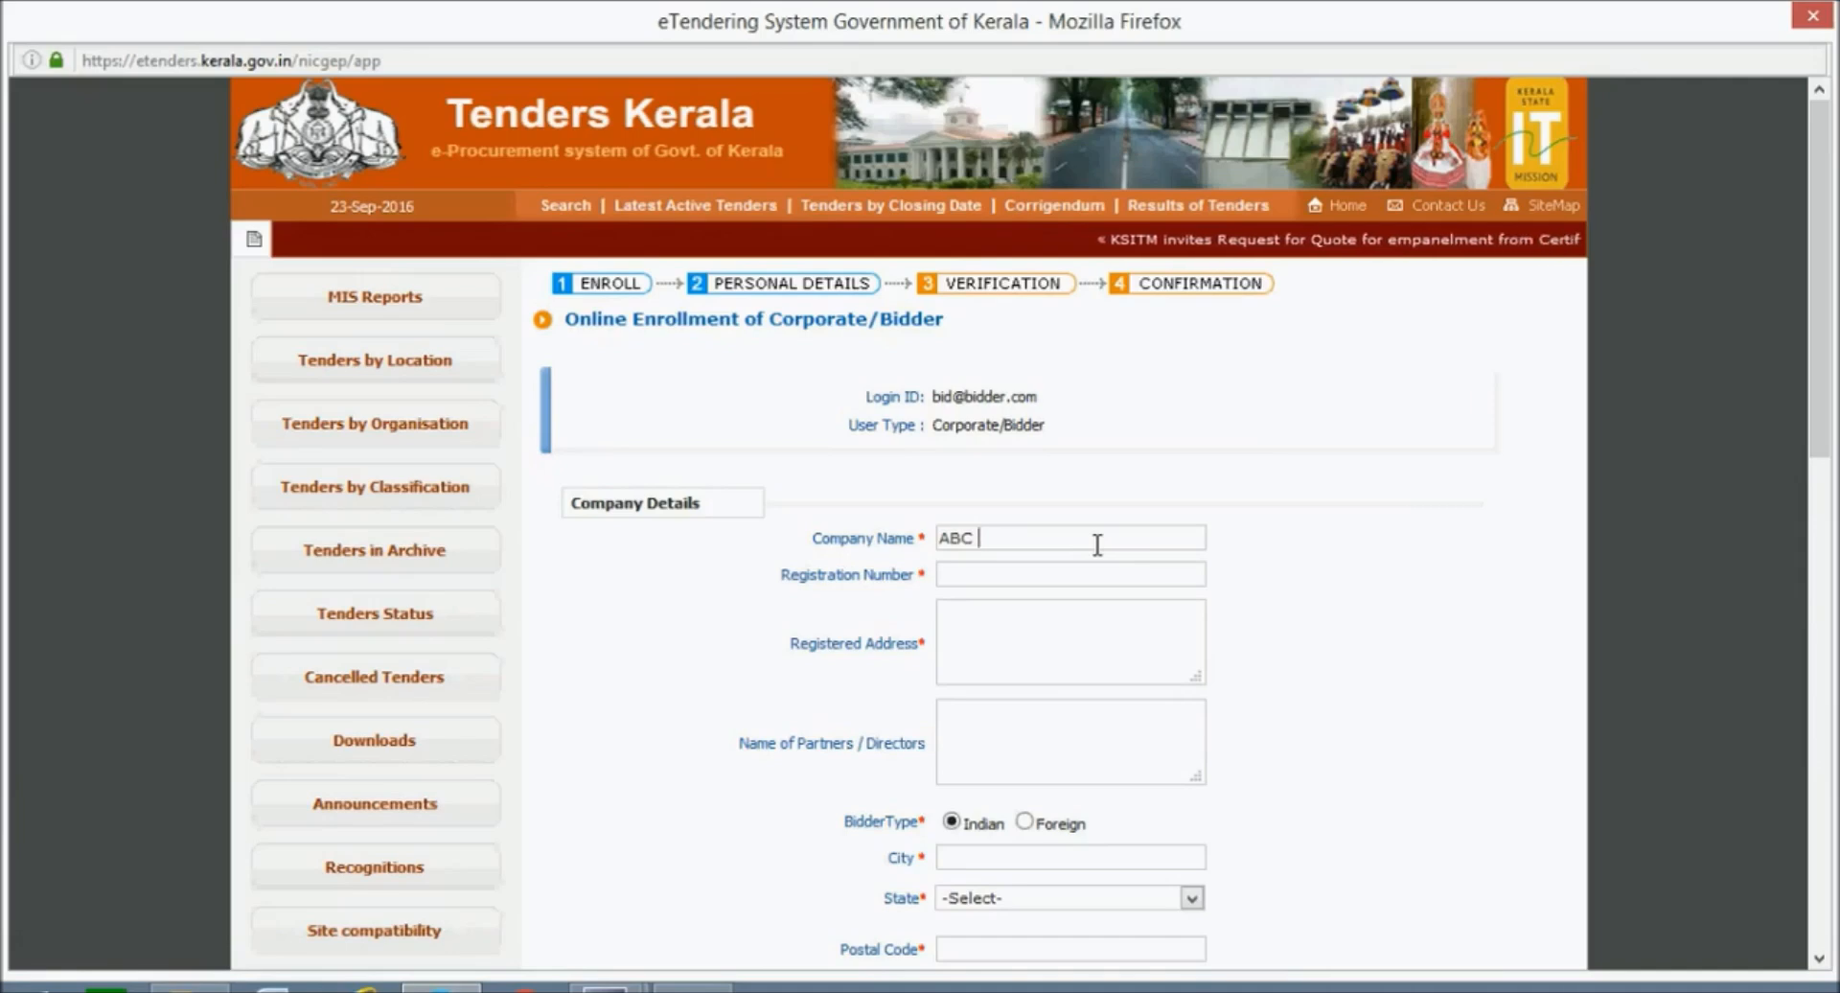
pyautogui.write('Bu')
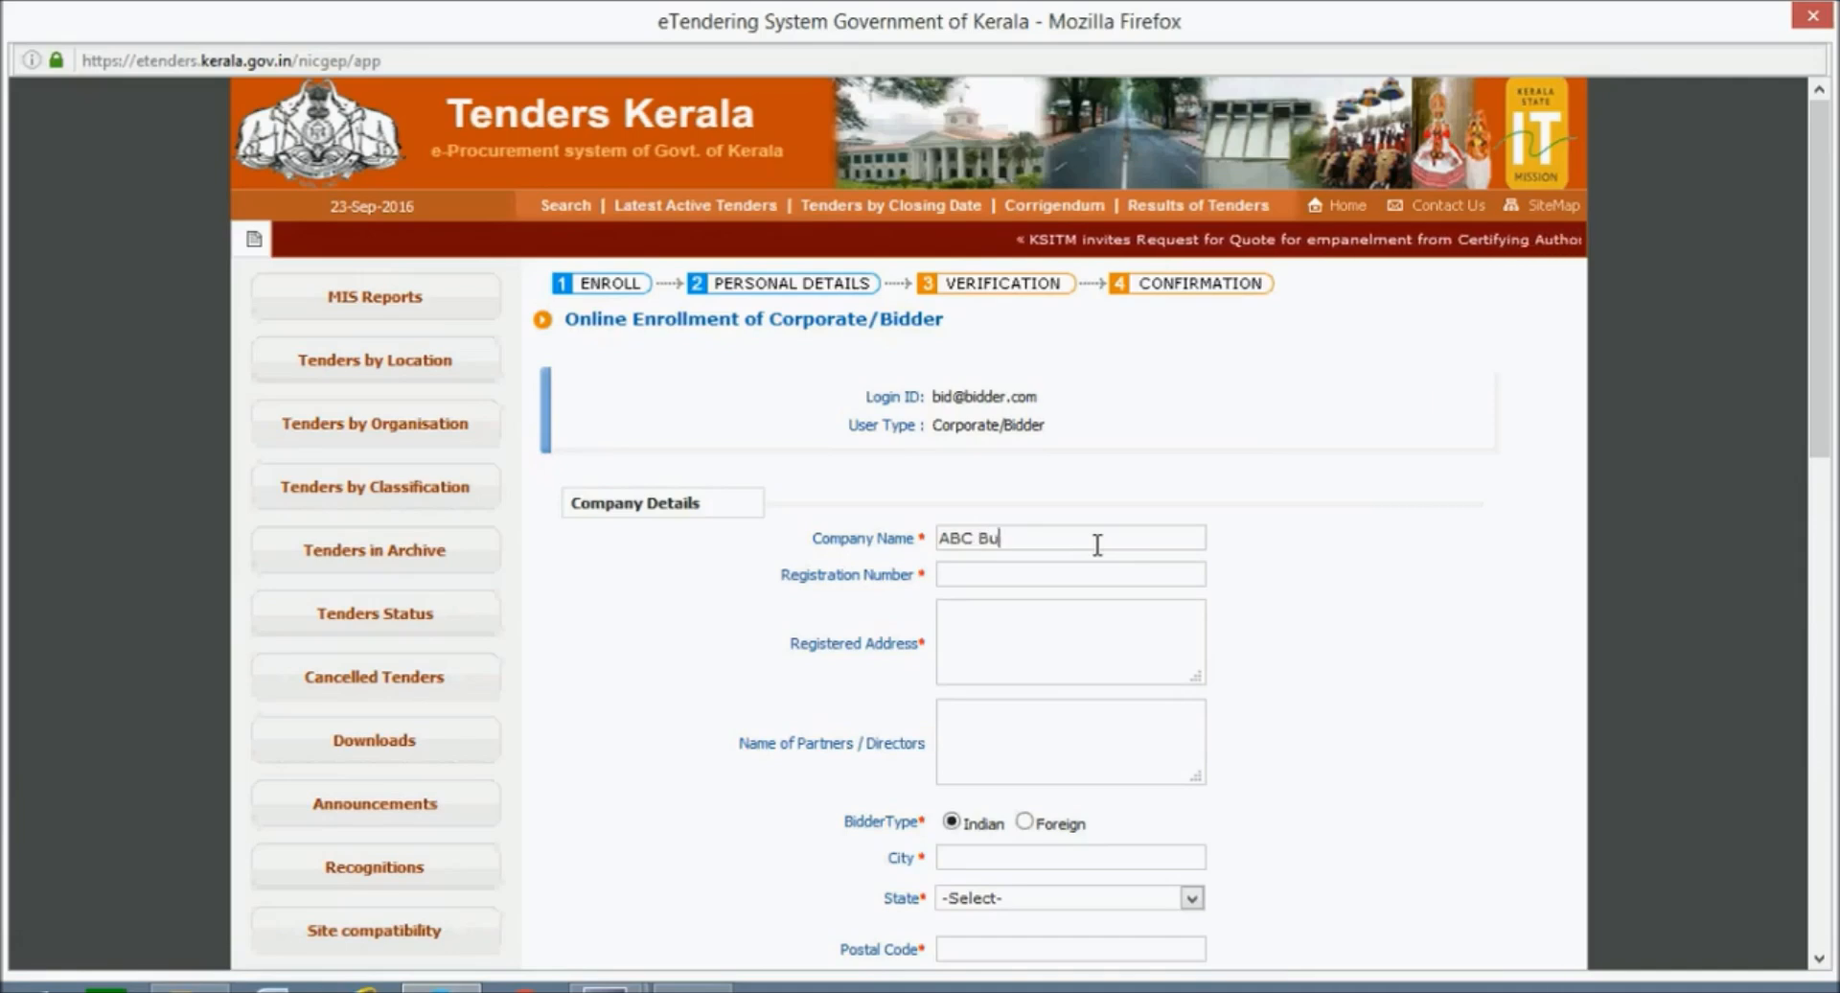
pyautogui.write('ilder')
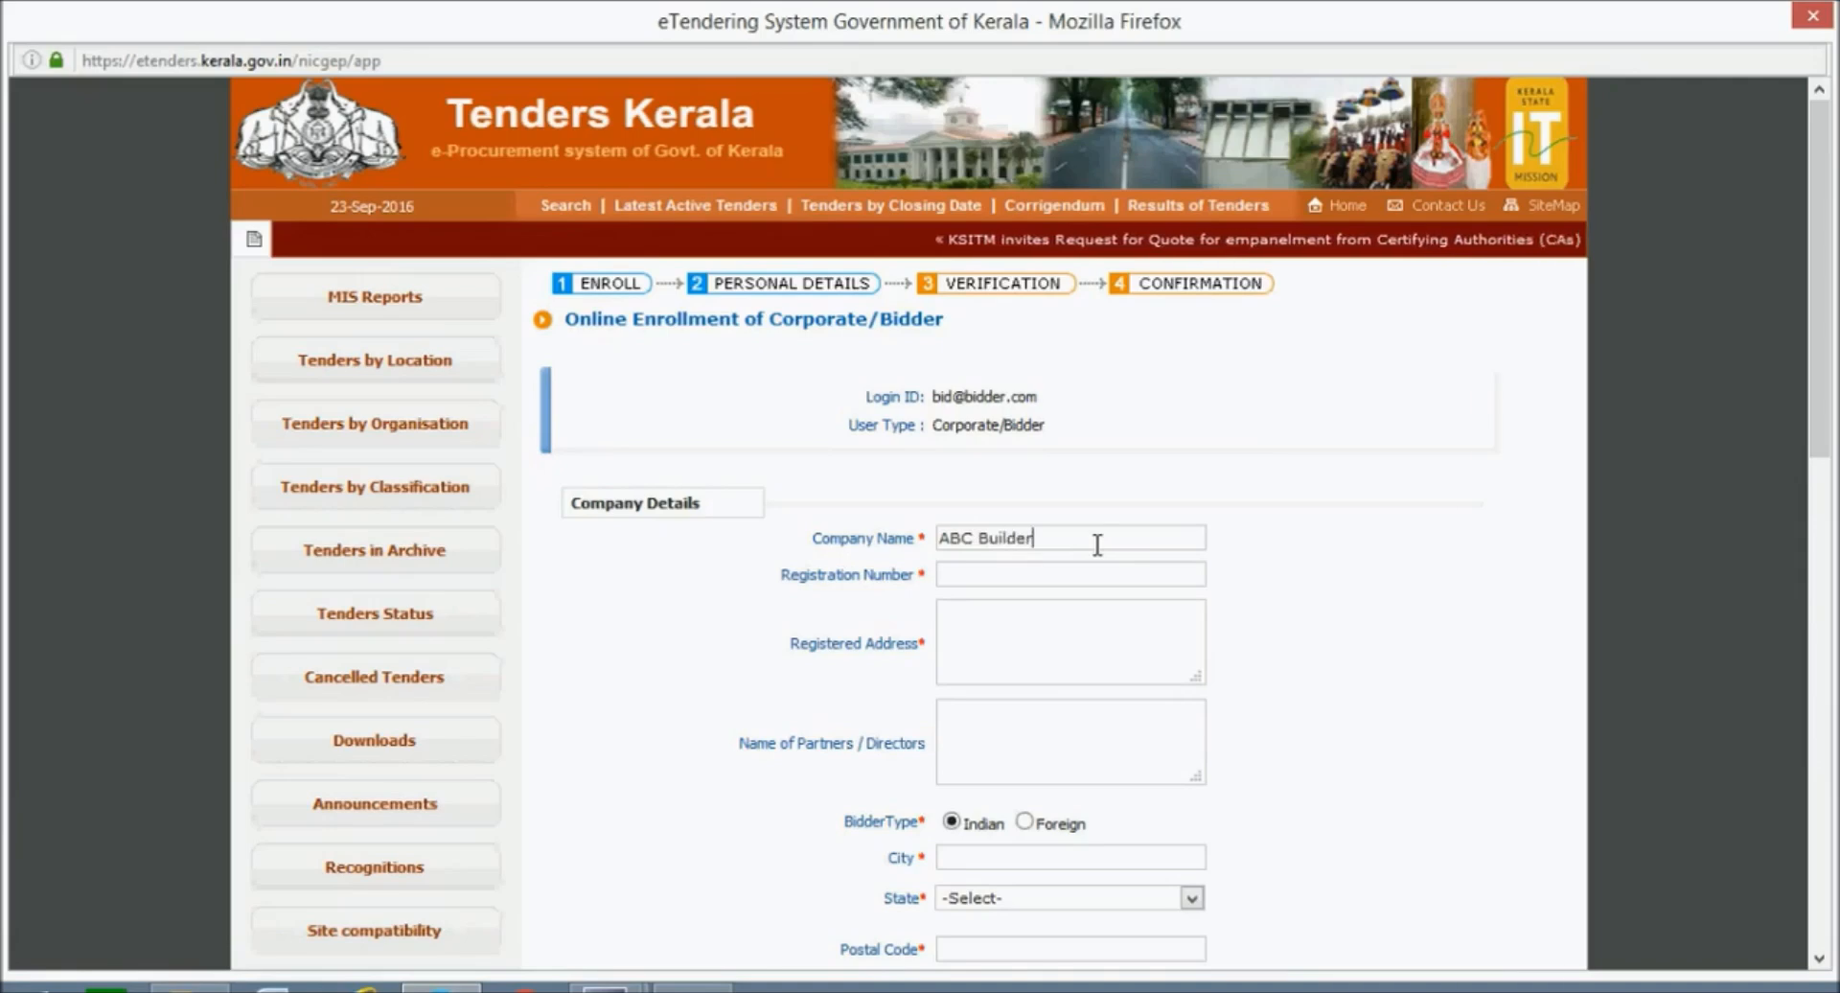
pyautogui.write('s')
pyautogui.click(1081, 569)
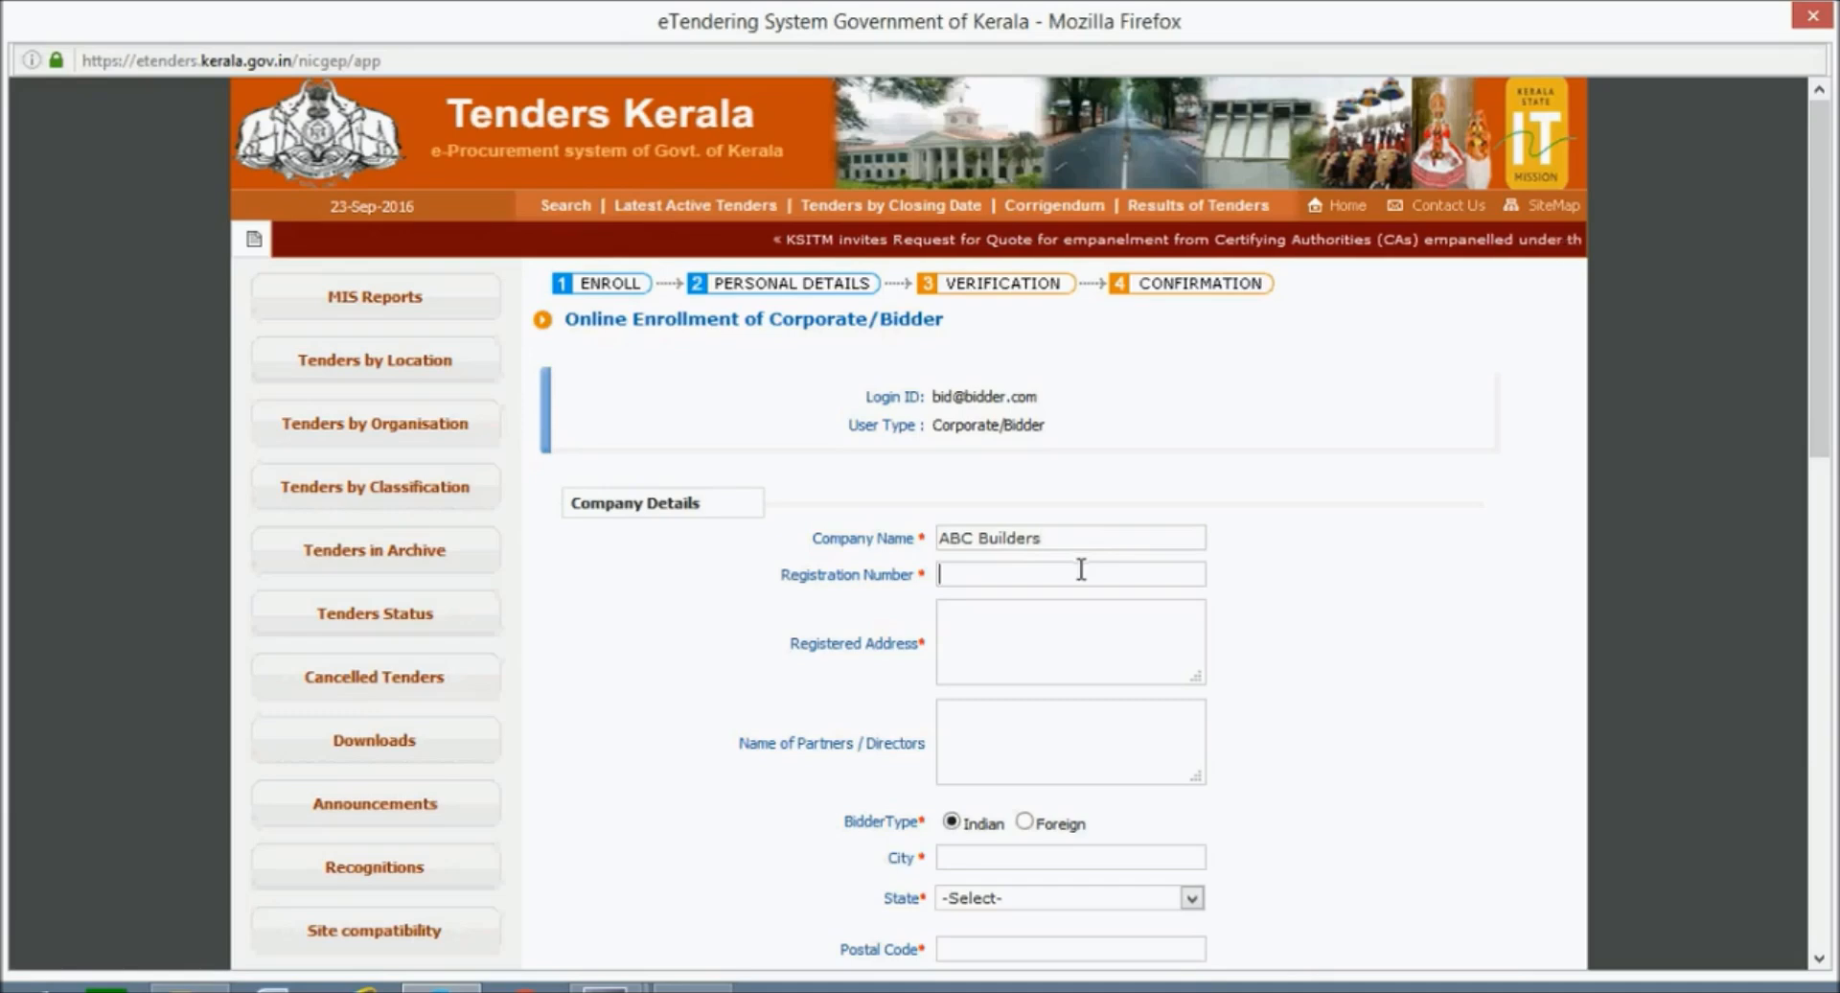
pyautogui.write('RE')
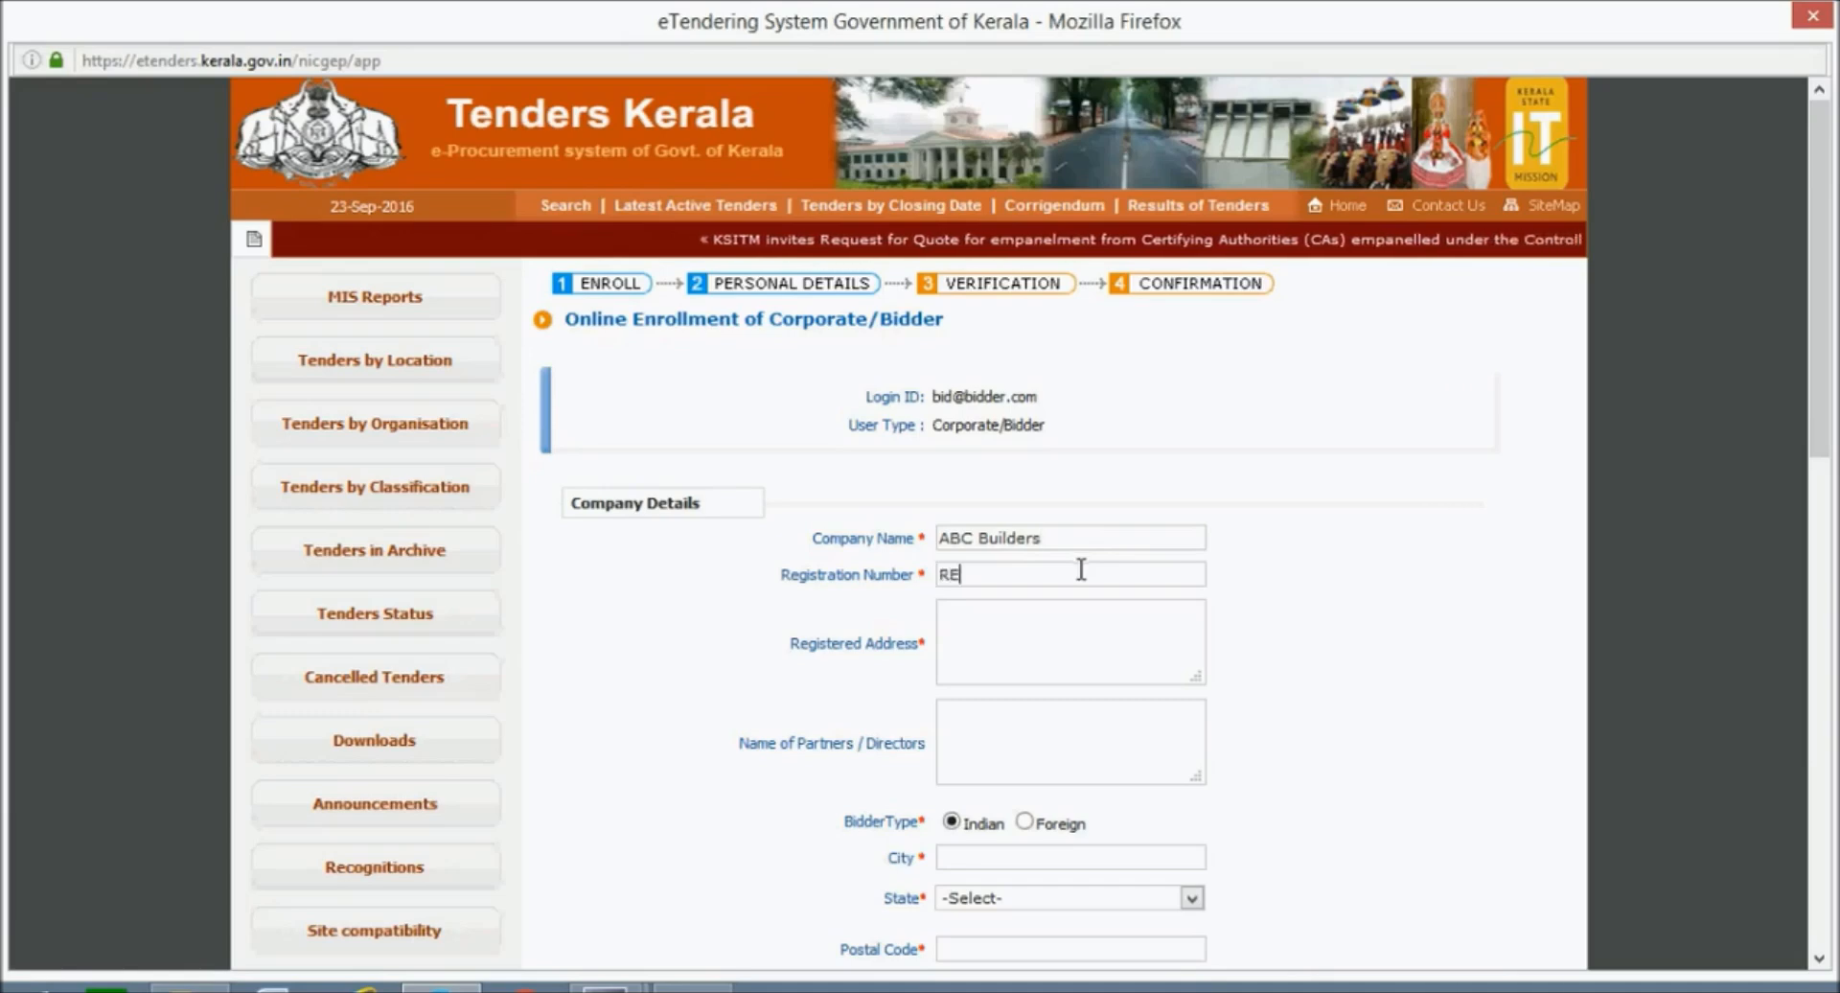
pyautogui.write('g')
pyautogui.press('BackSpace')
pyautogui.write('G')
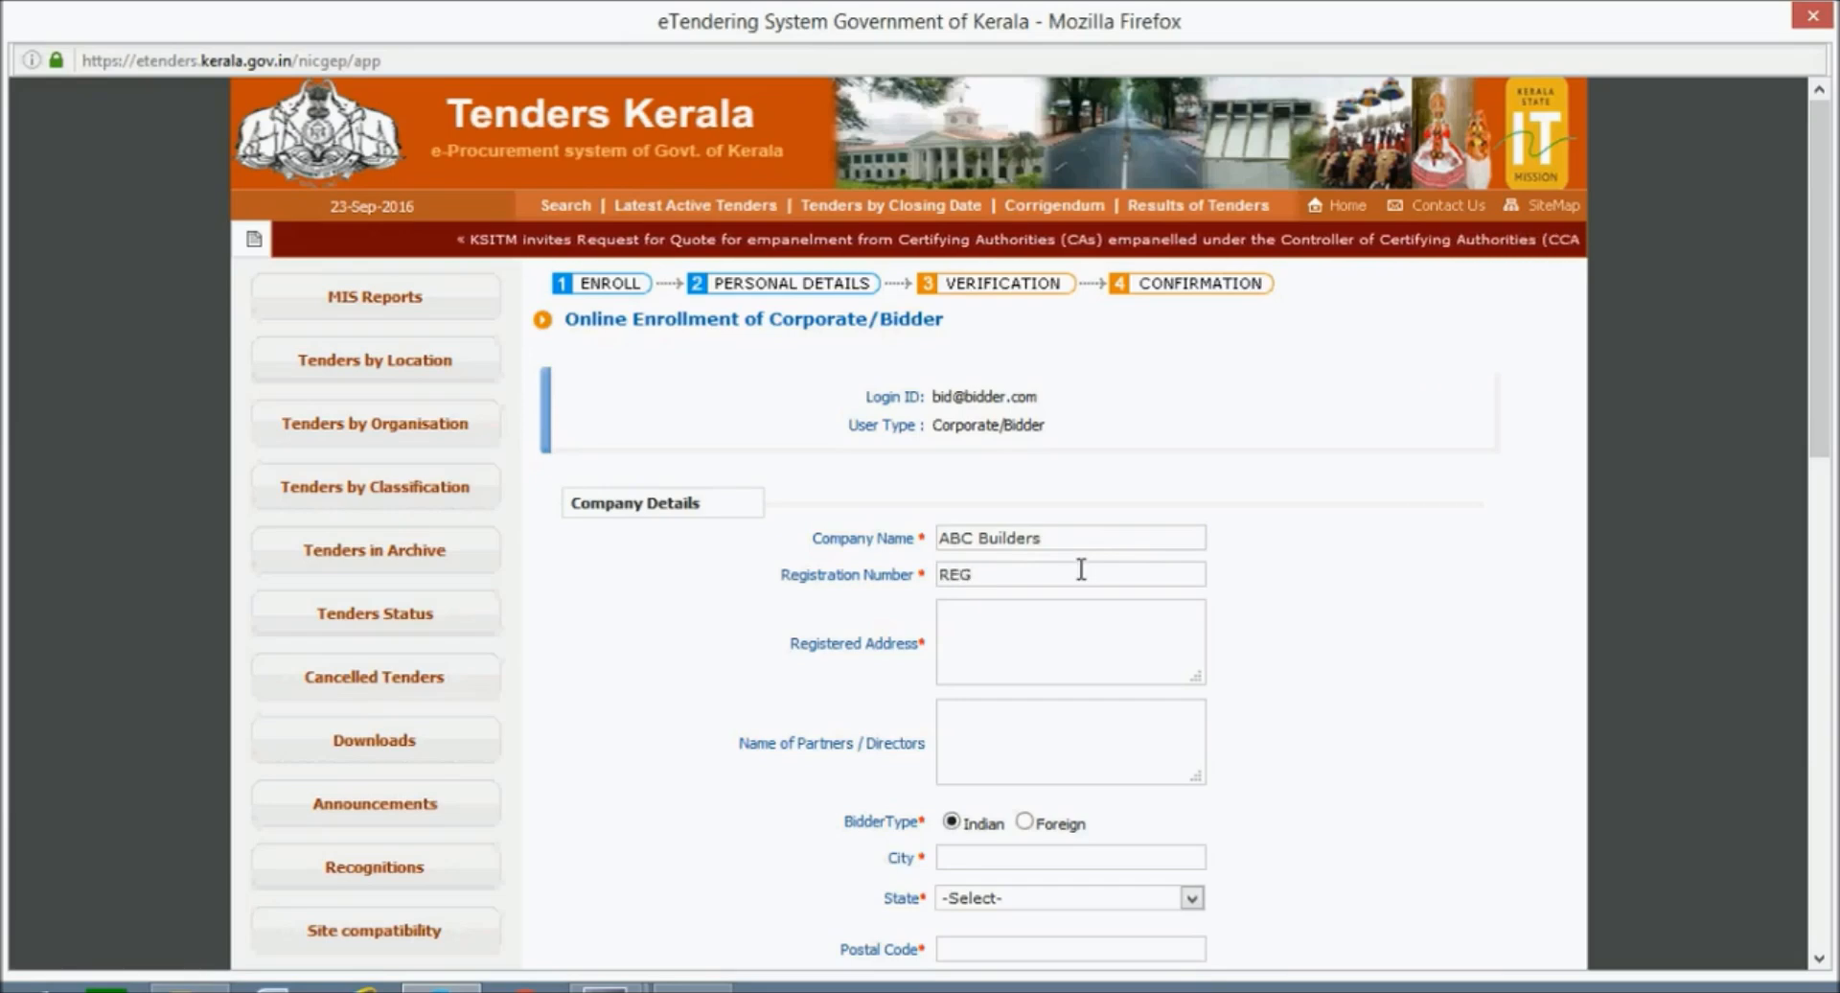
pyautogui.write('/')
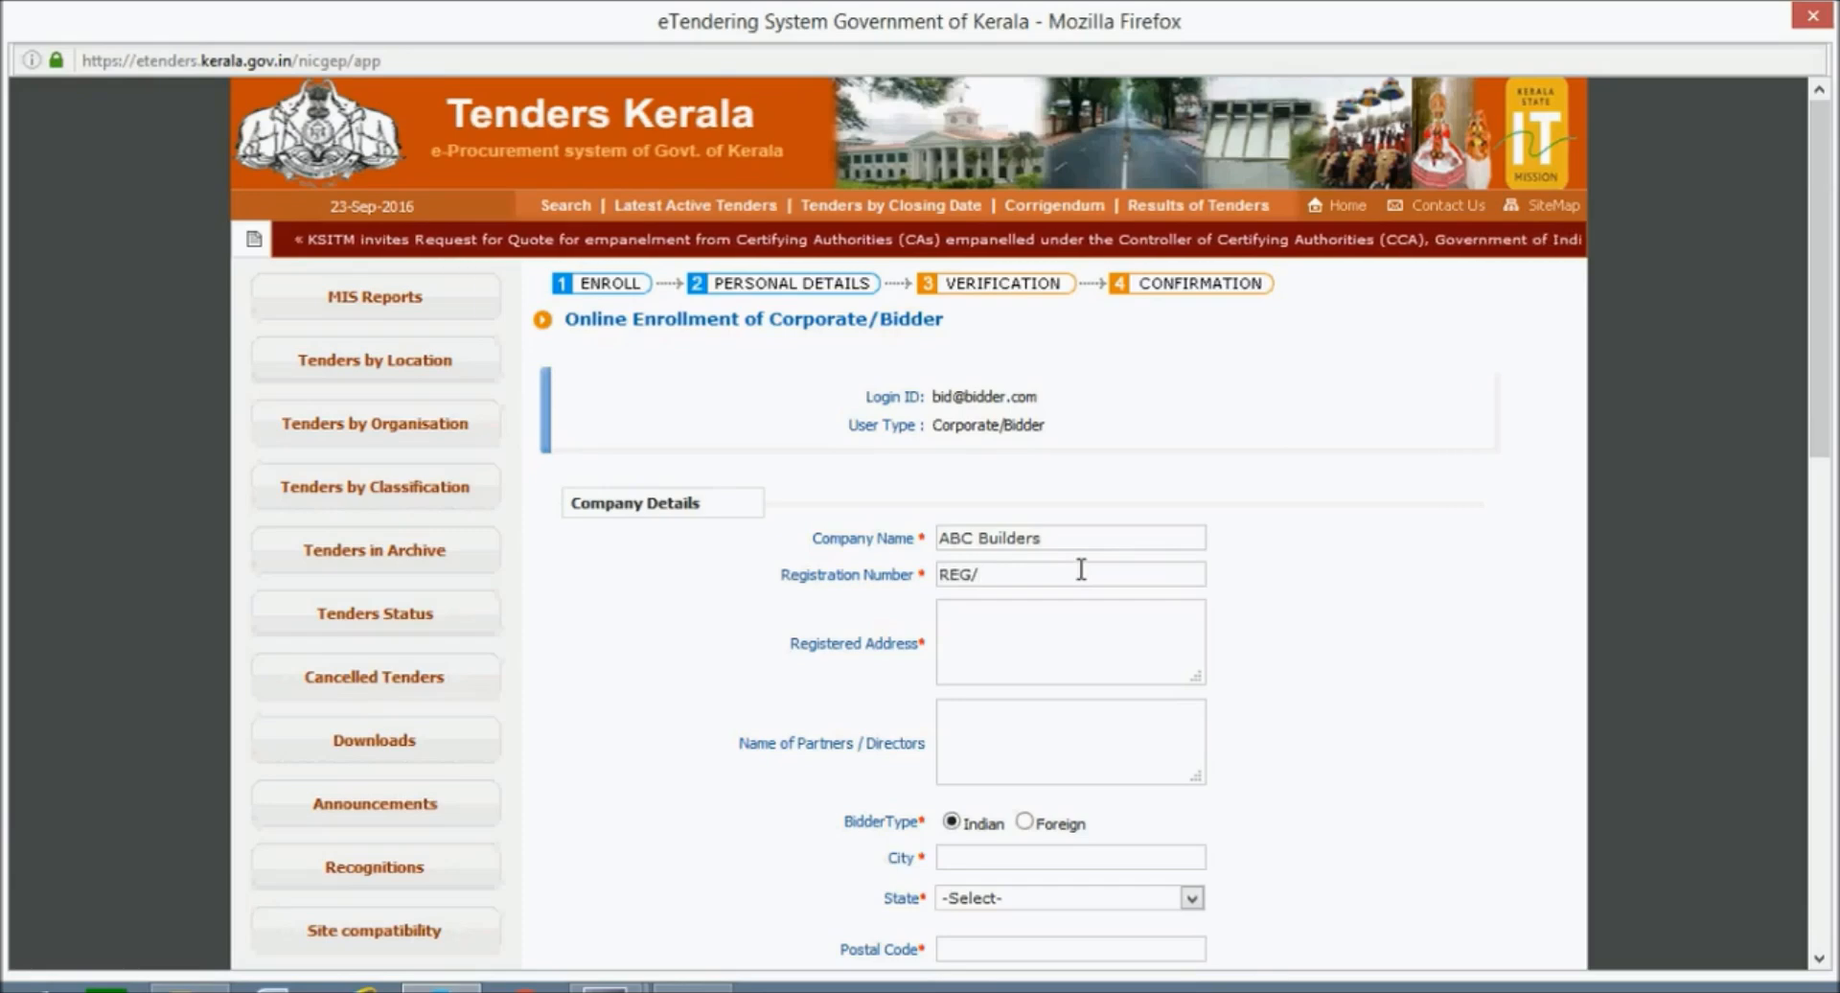
pyautogui.write('Bu')
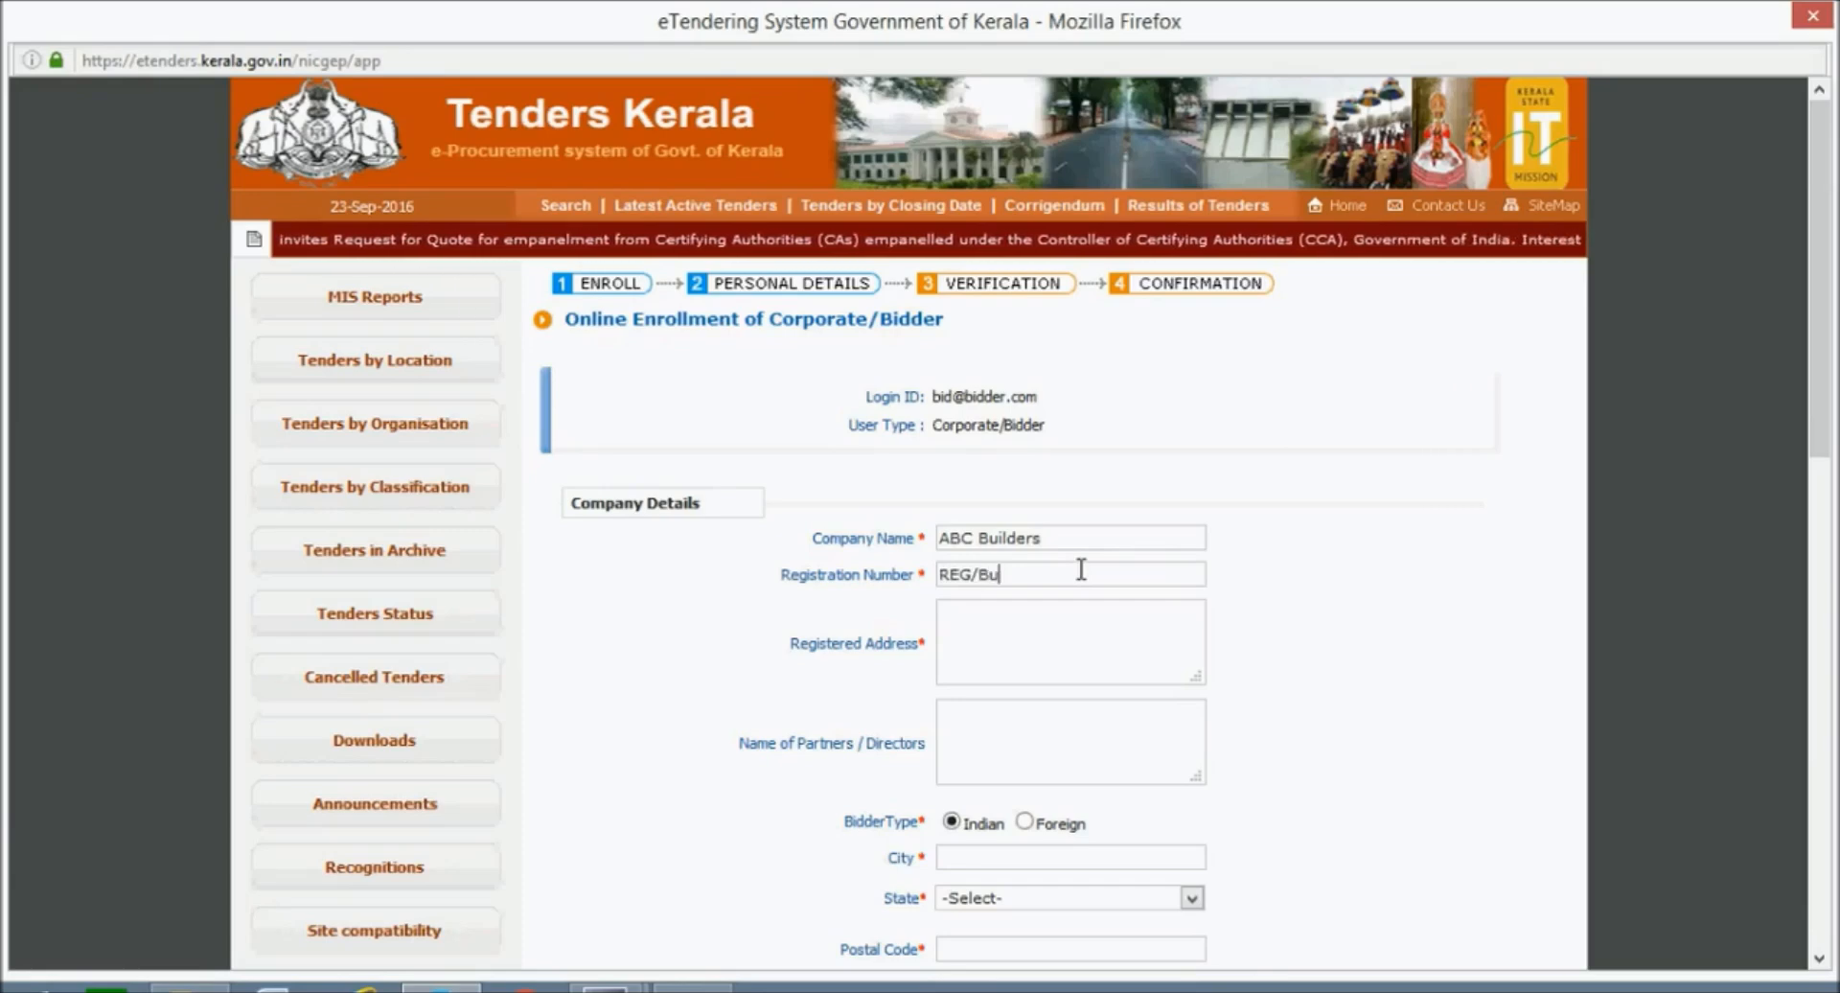
pyautogui.write('ild/001')
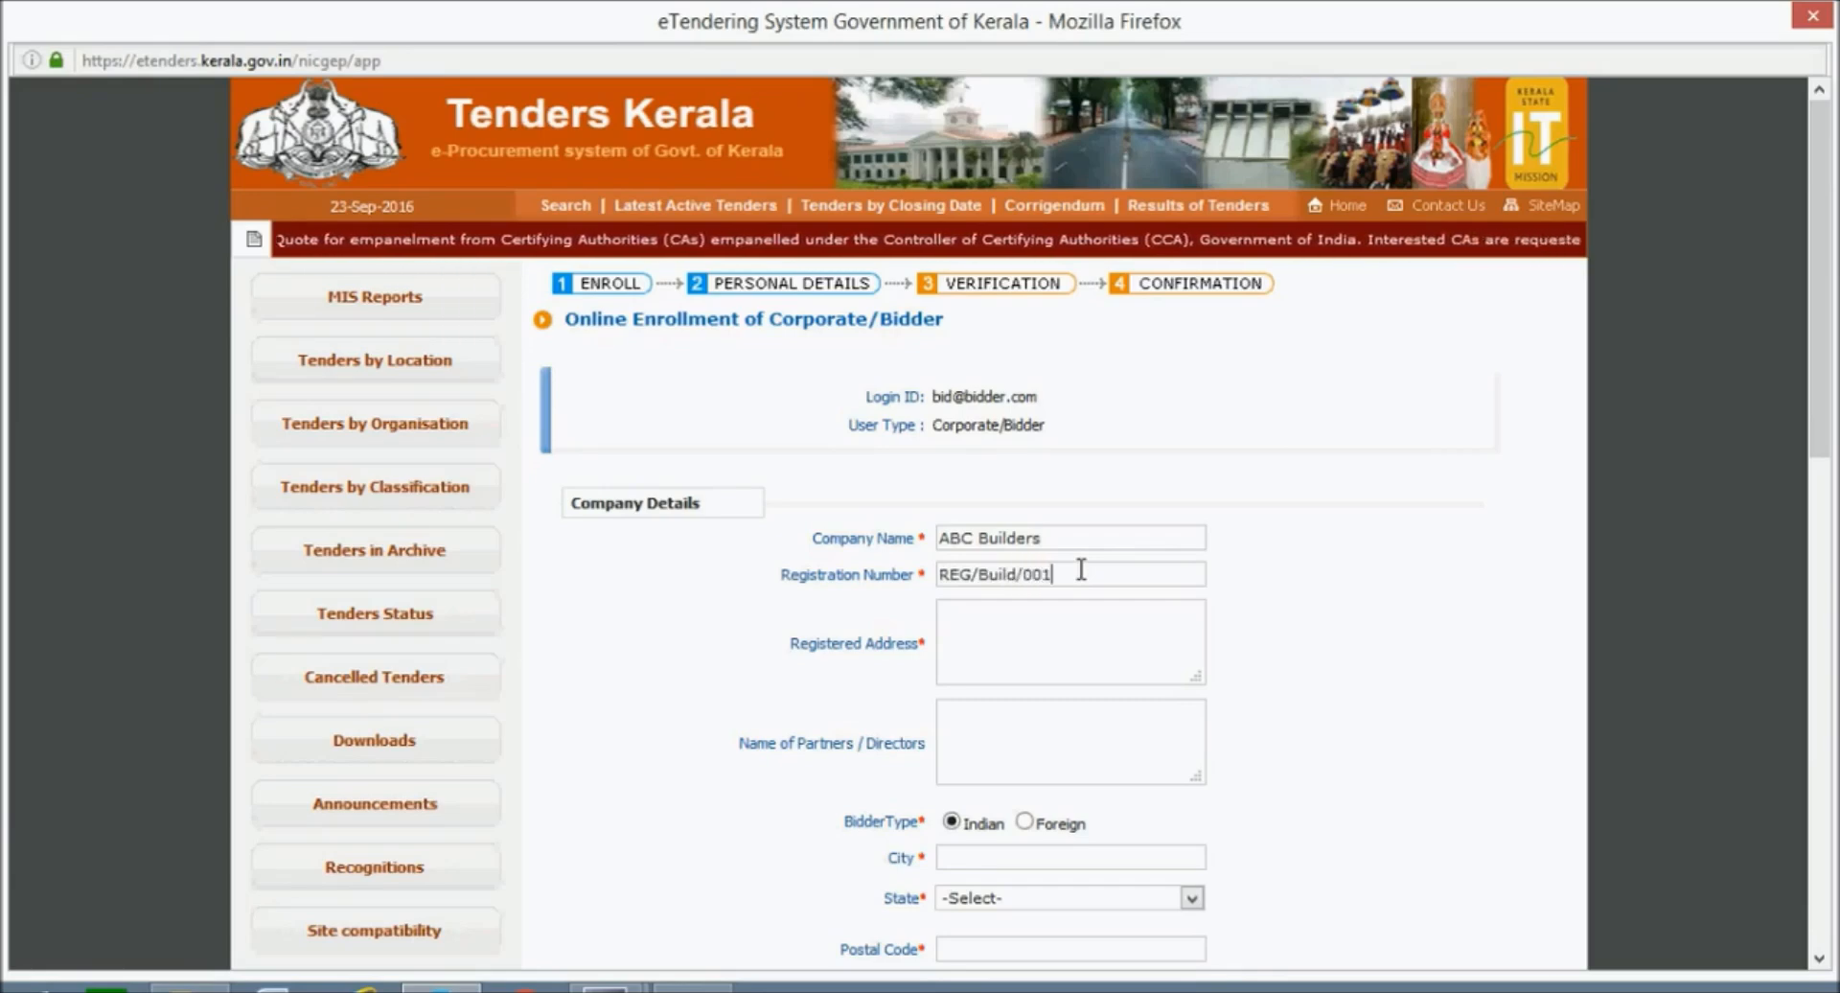
# Type the company's registered address into the Registered Address field.
pyautogui.click(1072, 618)
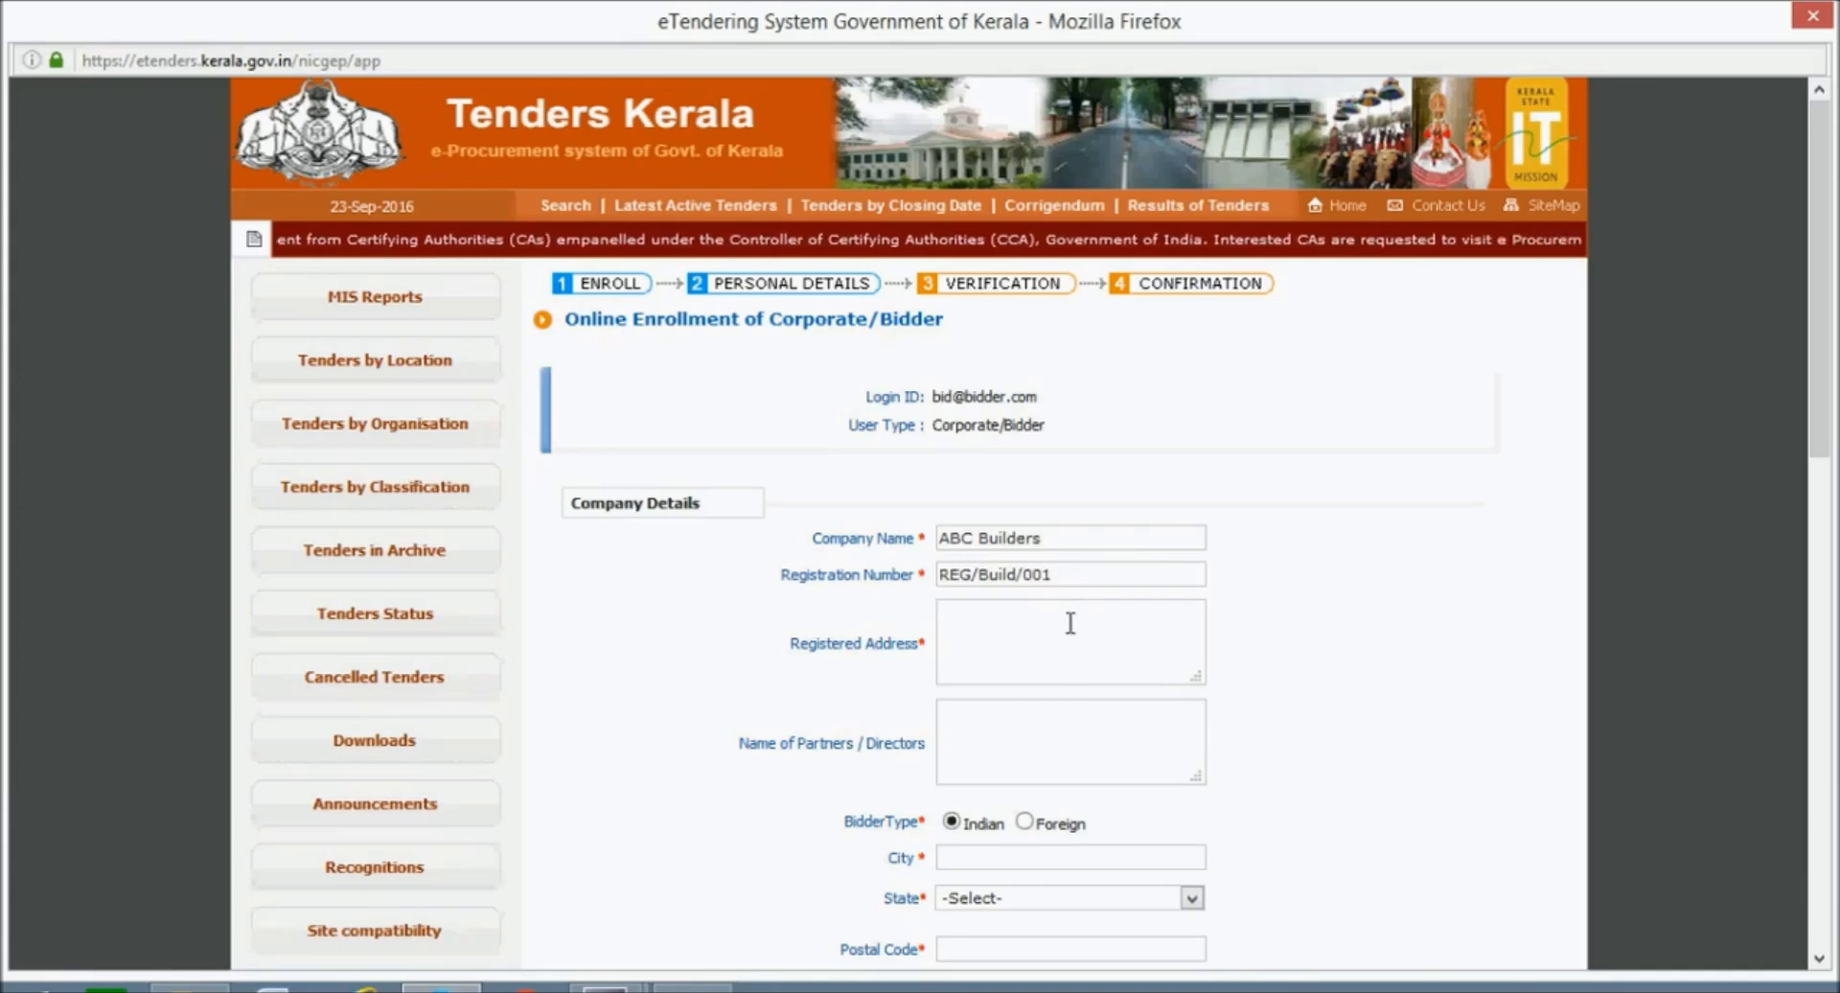
pyautogui.write('E')
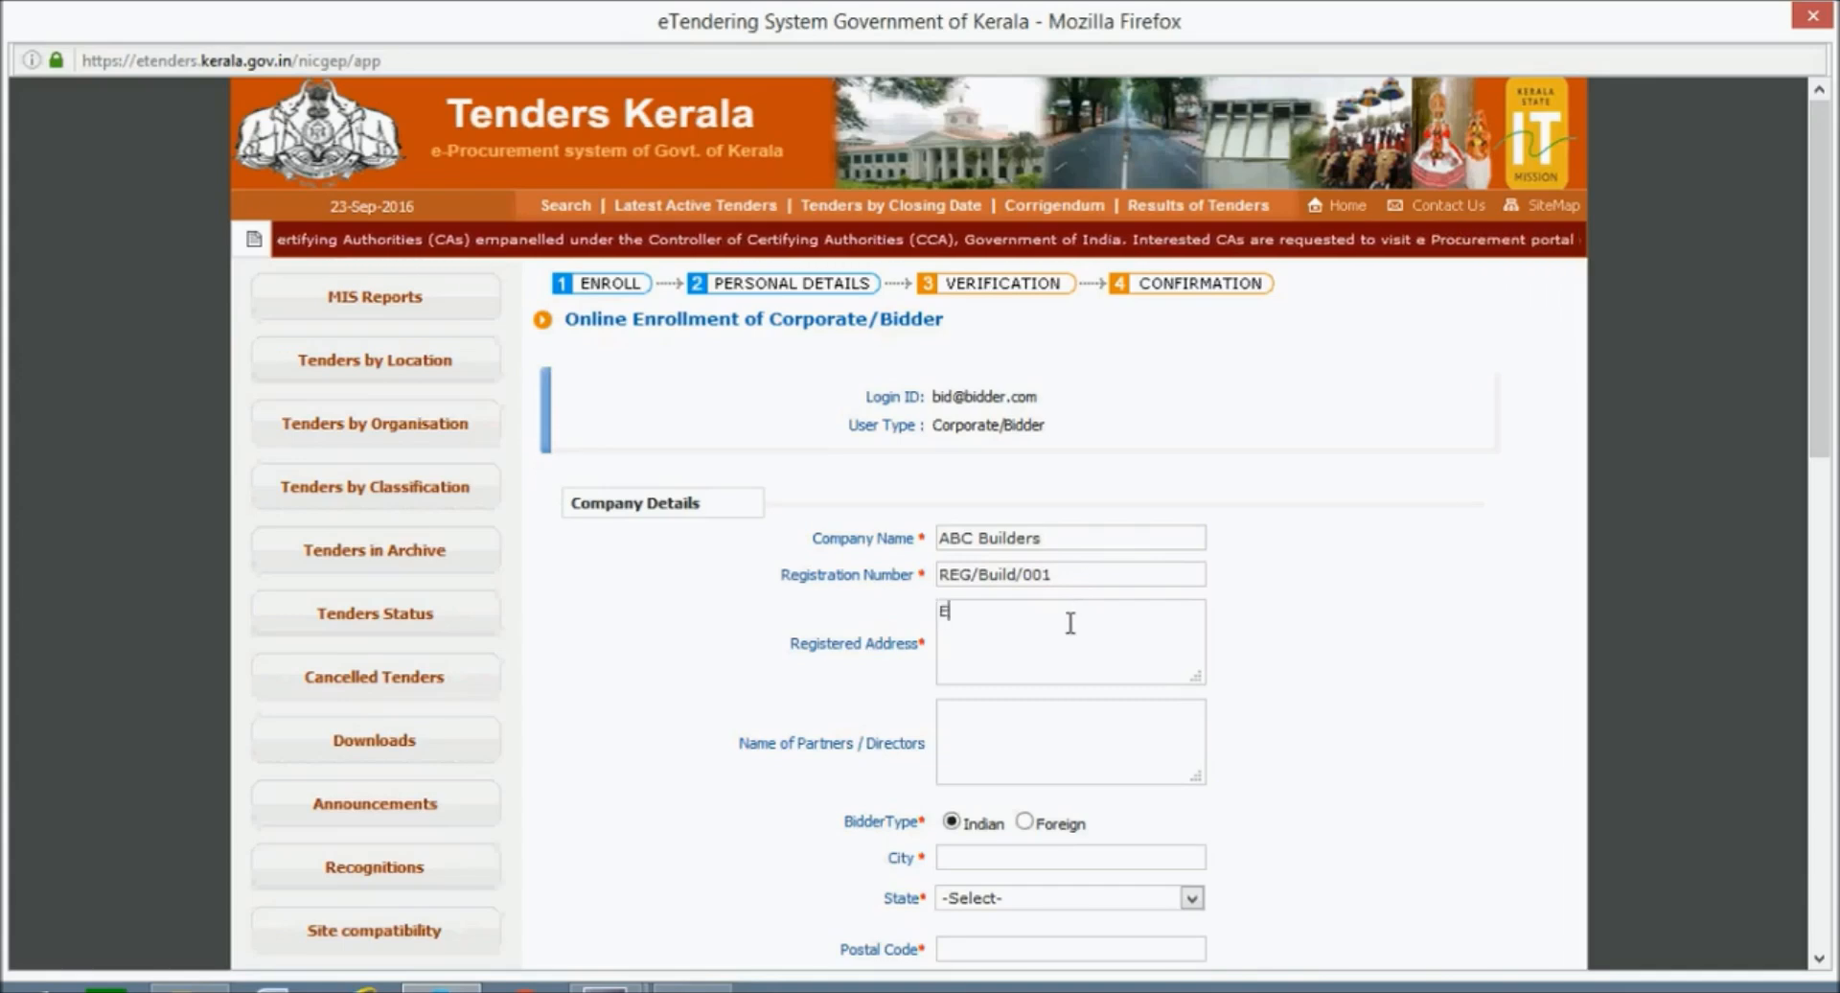
pyautogui.write('procu')
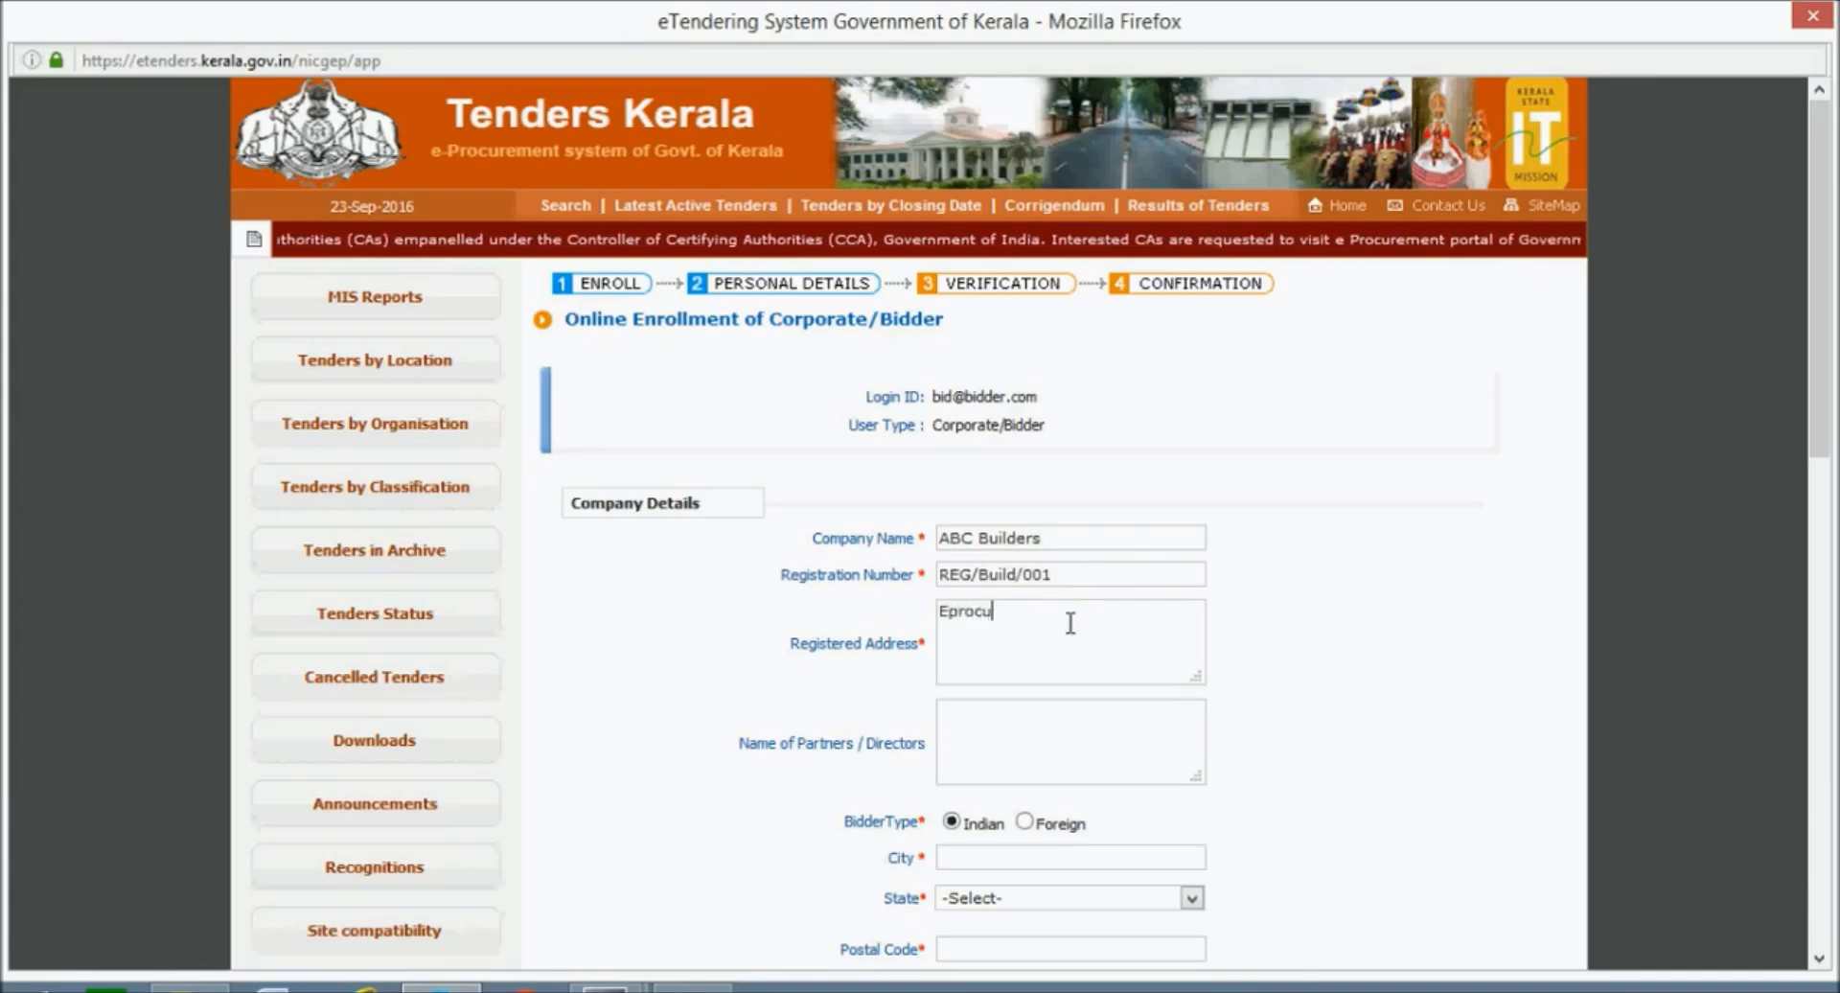
pyautogui.write('rement ')
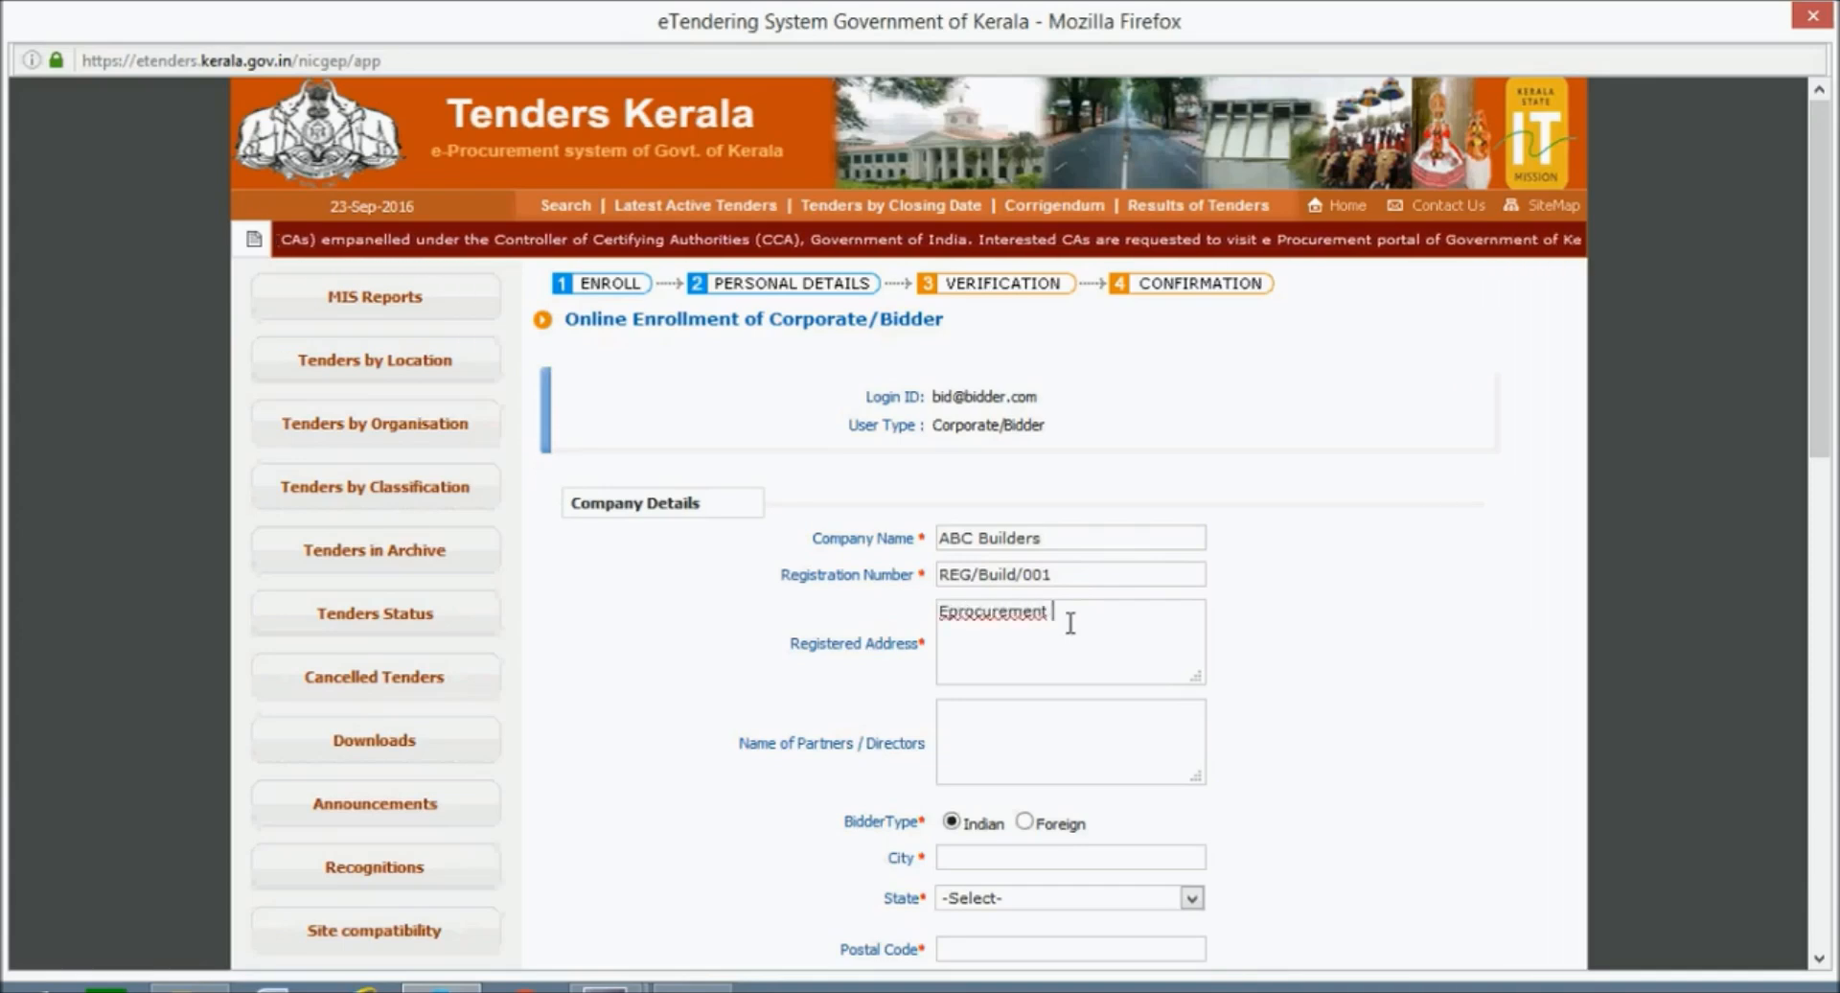
pyautogui.write('cell,Statue')
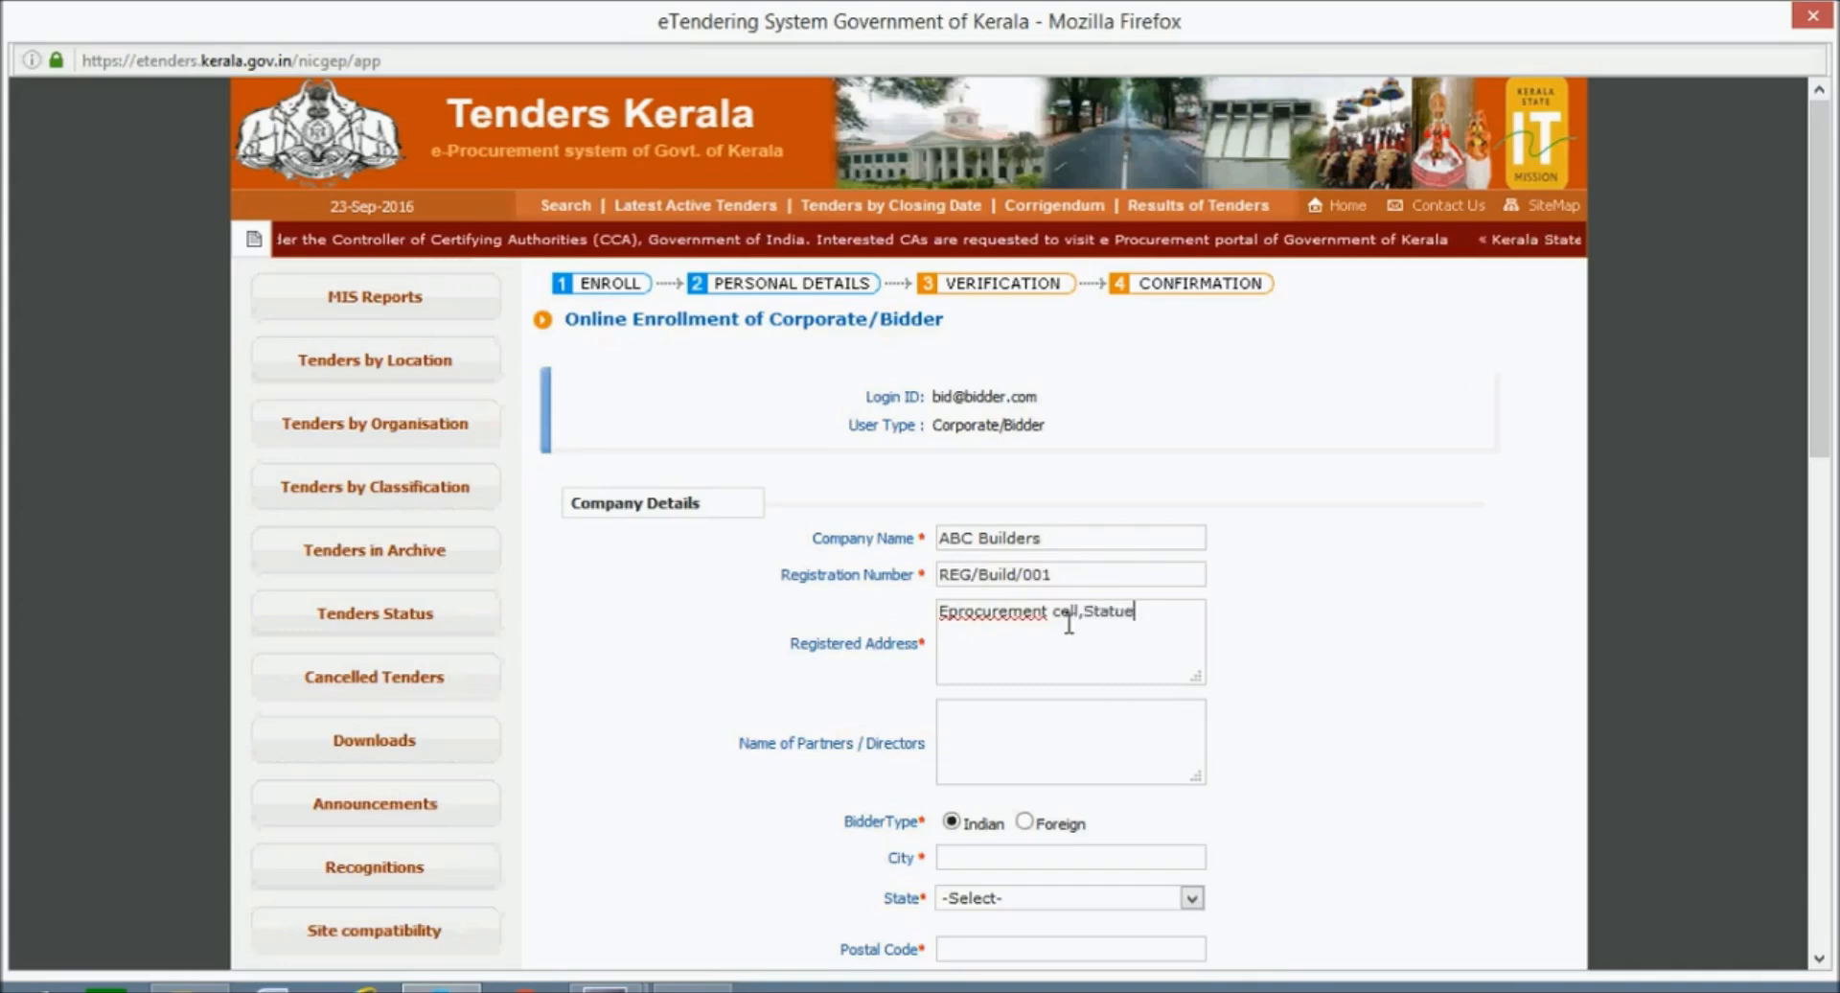
pyautogui.write(',Th')
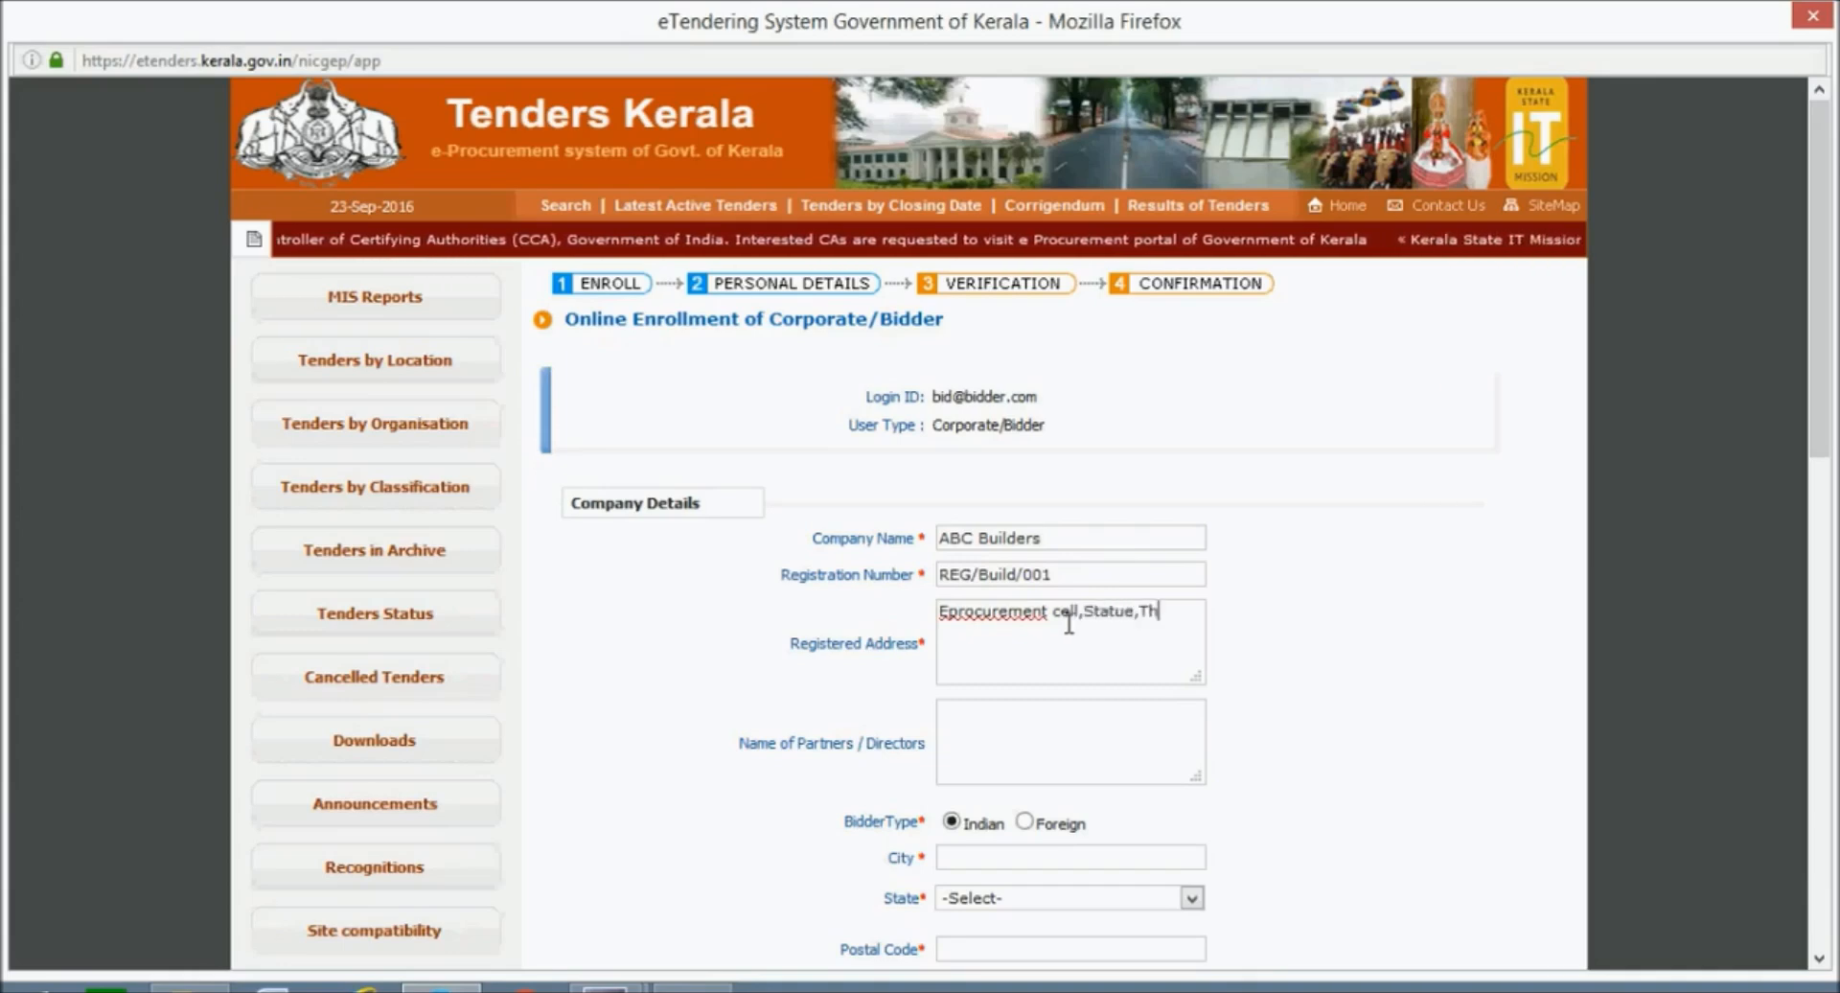
pyautogui.write('iruvan')
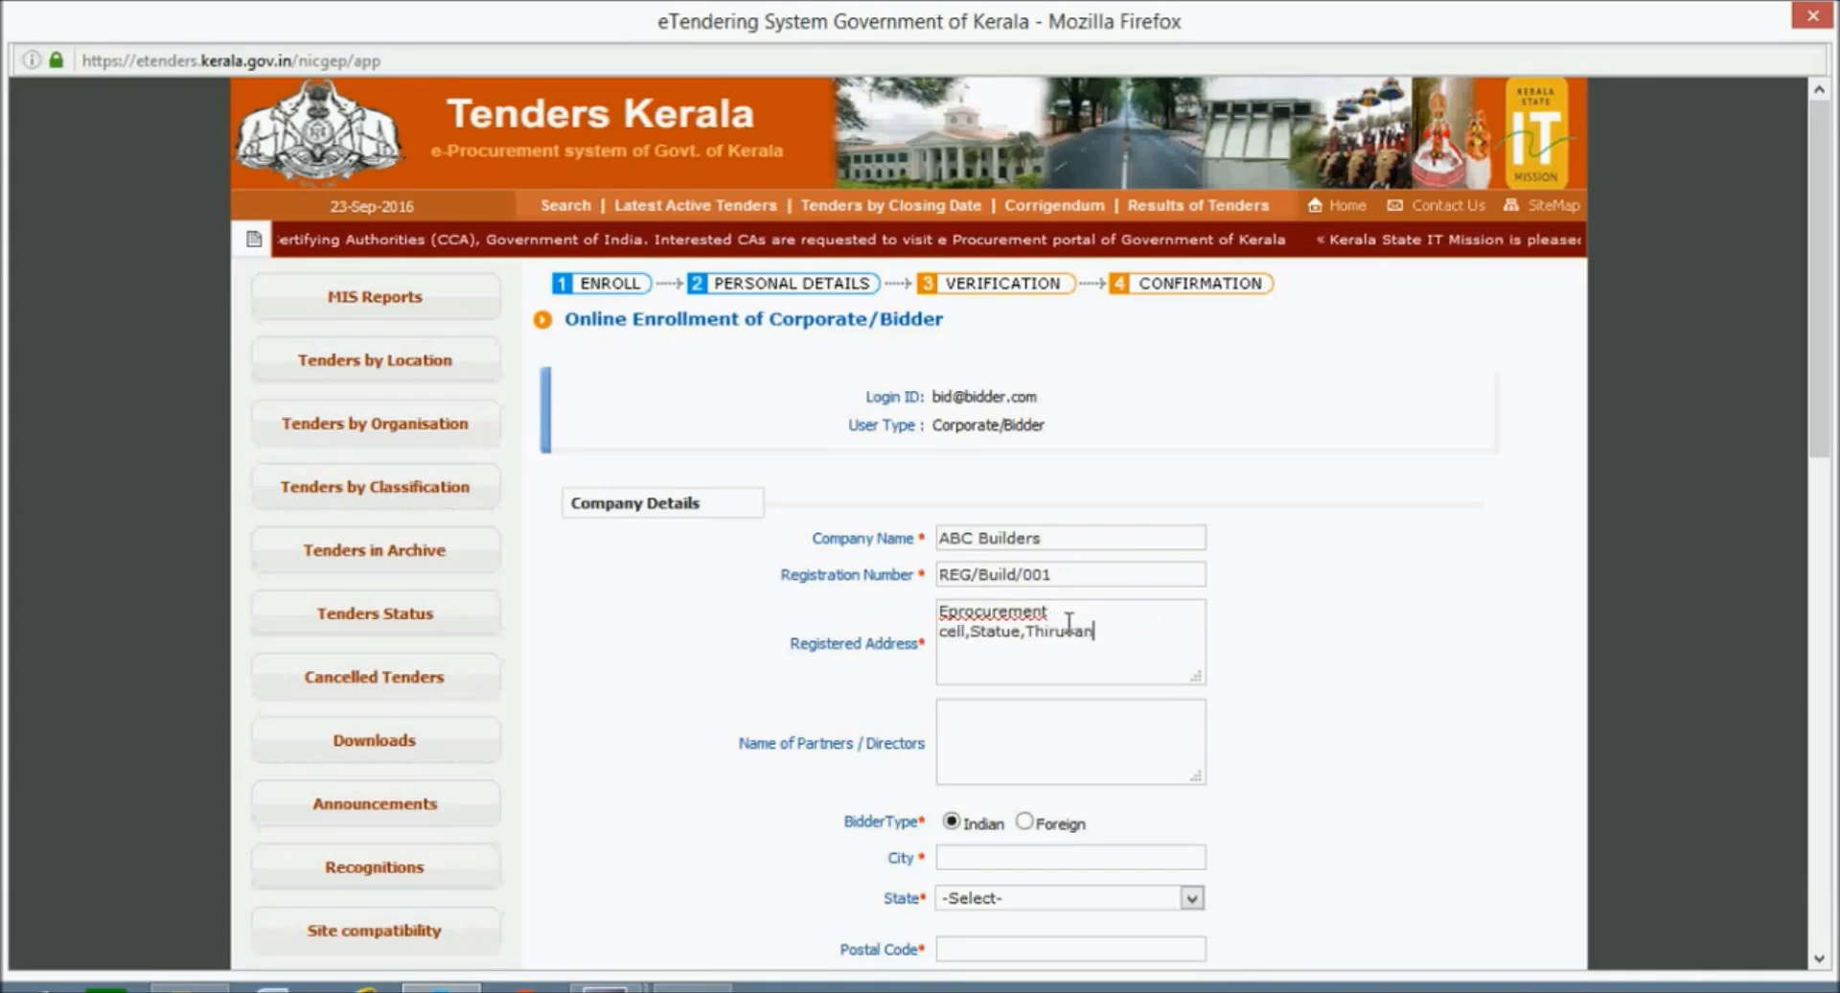
pyautogui.write('anthapu')
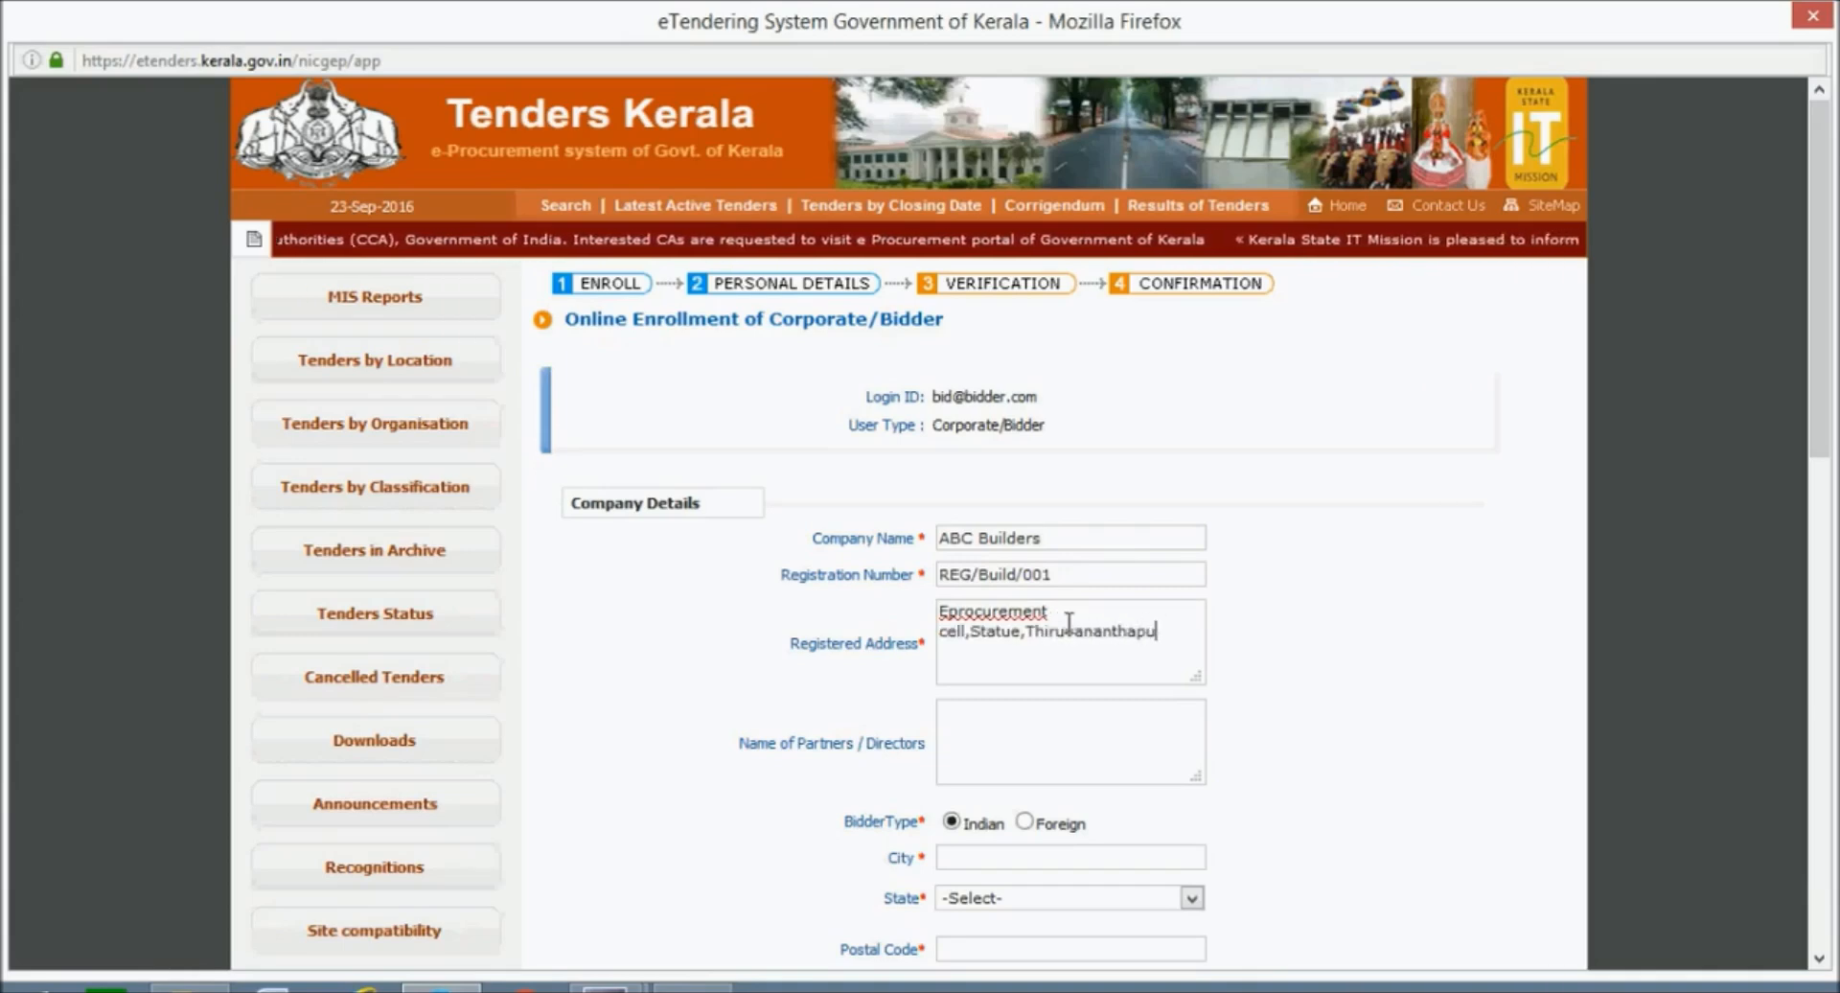
pyautogui.write('ram')
# Set City to Thiruvananthapuram and State to Kerala.
pyautogui.click(1043, 739)
pyautogui.scroll(-3, 1040, 743)
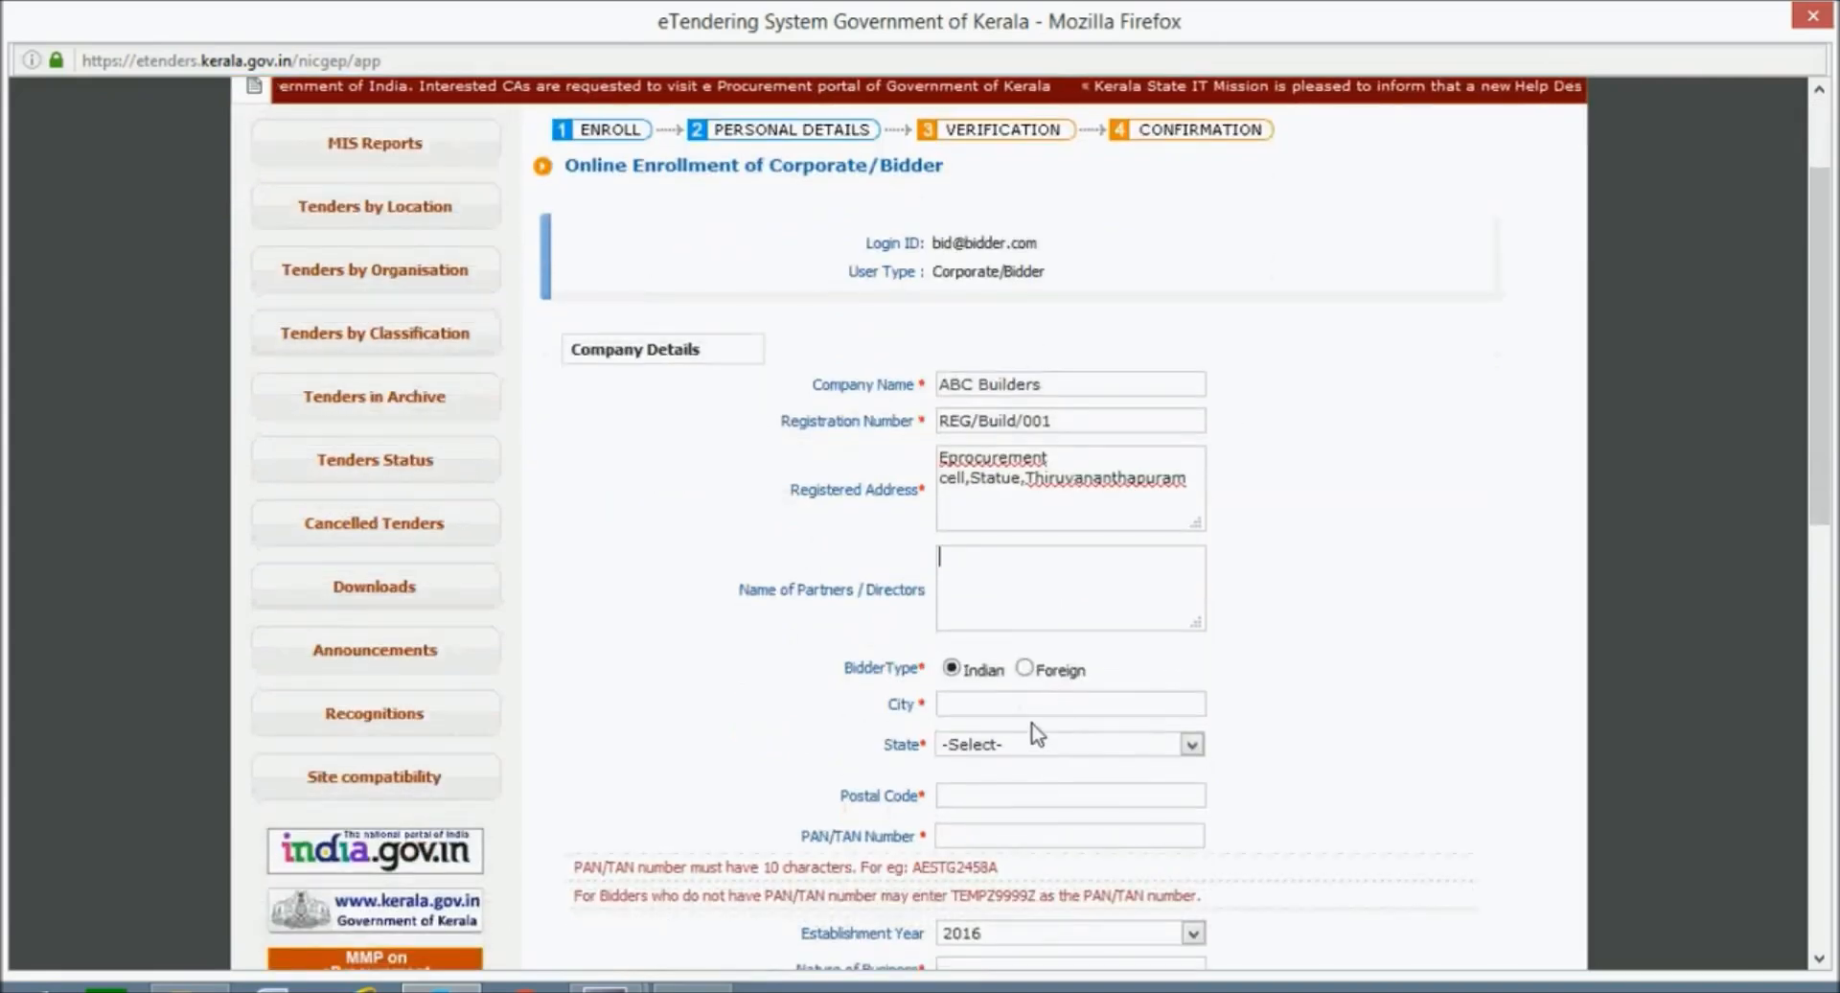
pyautogui.scroll(-1, 1031, 738)
pyautogui.click(1068, 548)
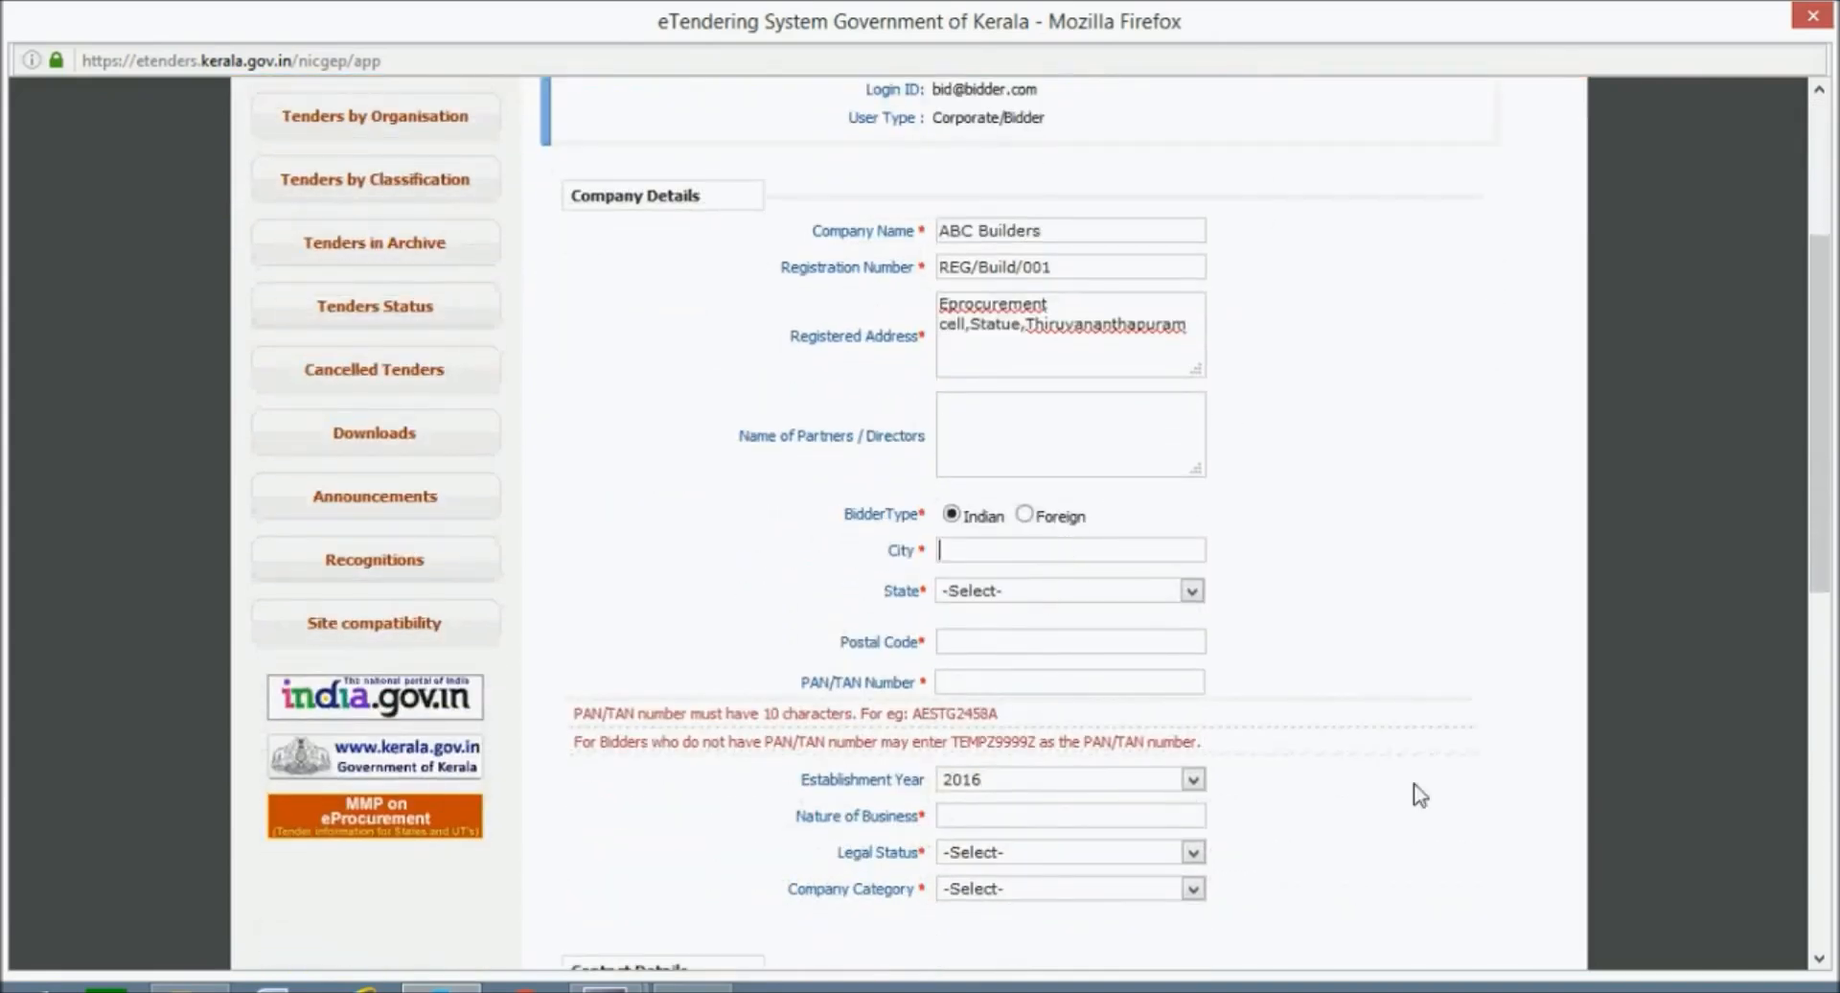
pyautogui.write('Thiruvananthapuram')
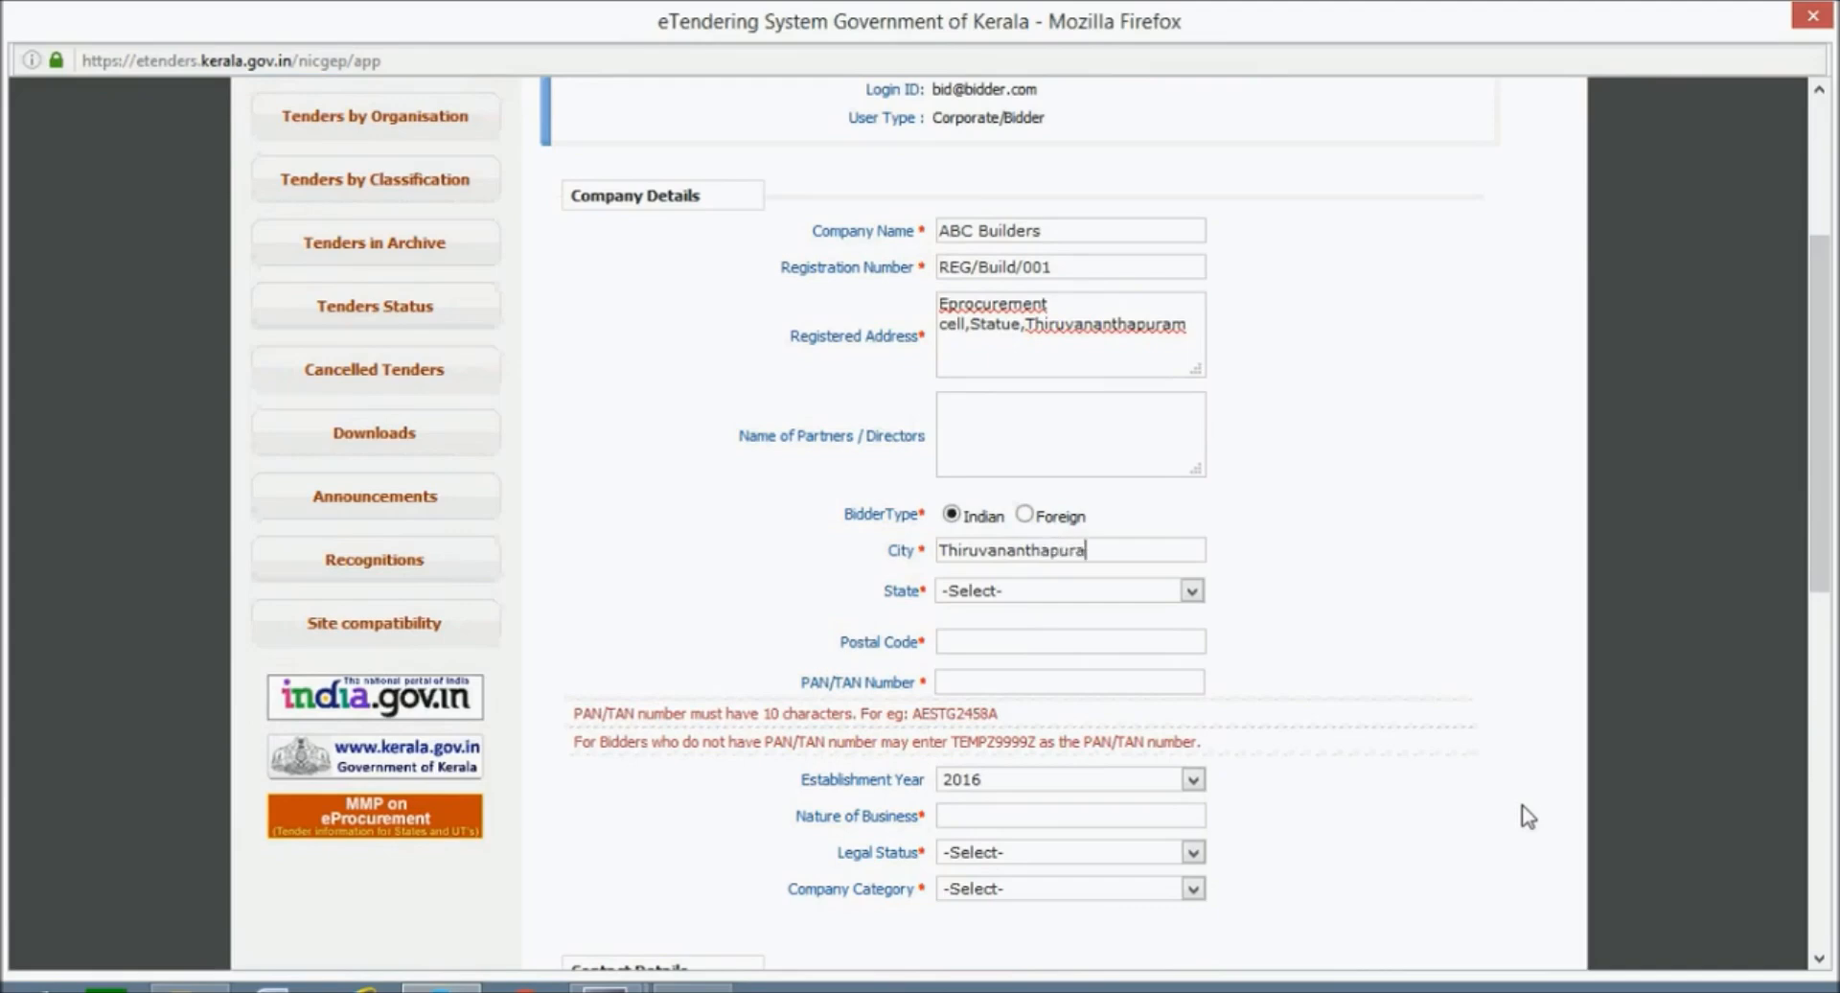
pyautogui.click(1137, 587)
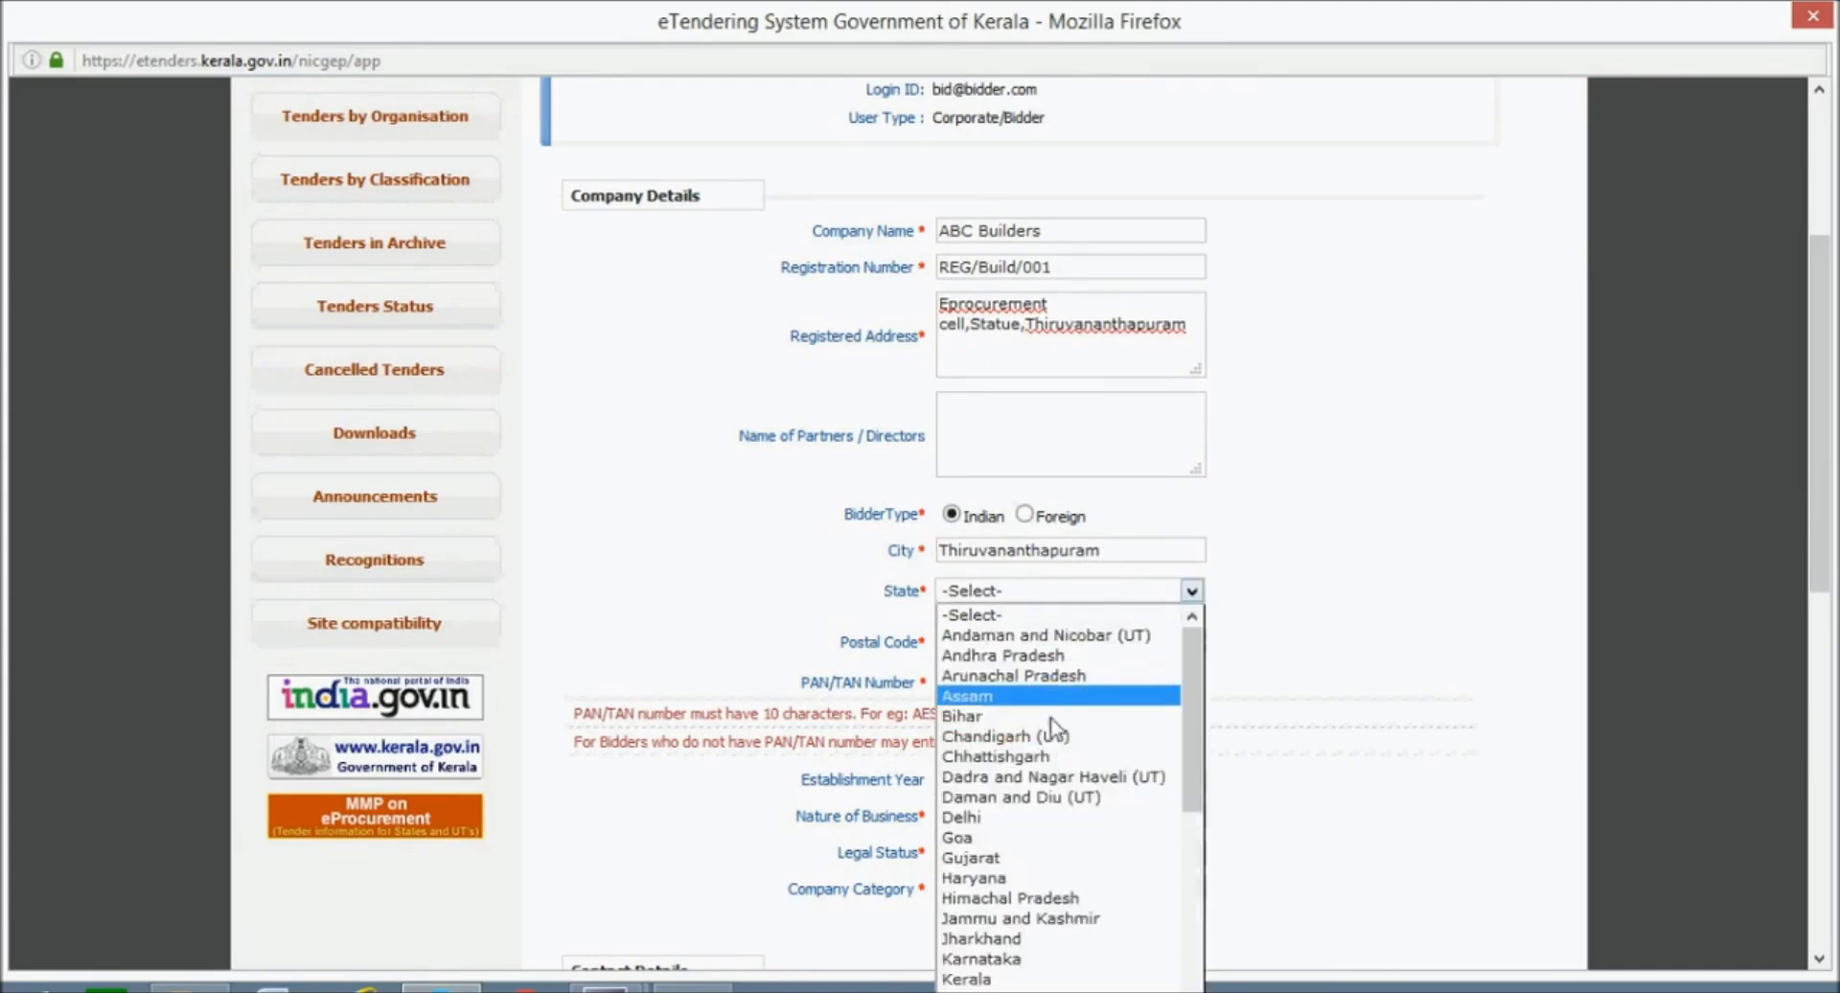
pyautogui.scroll(-4, 1040, 853)
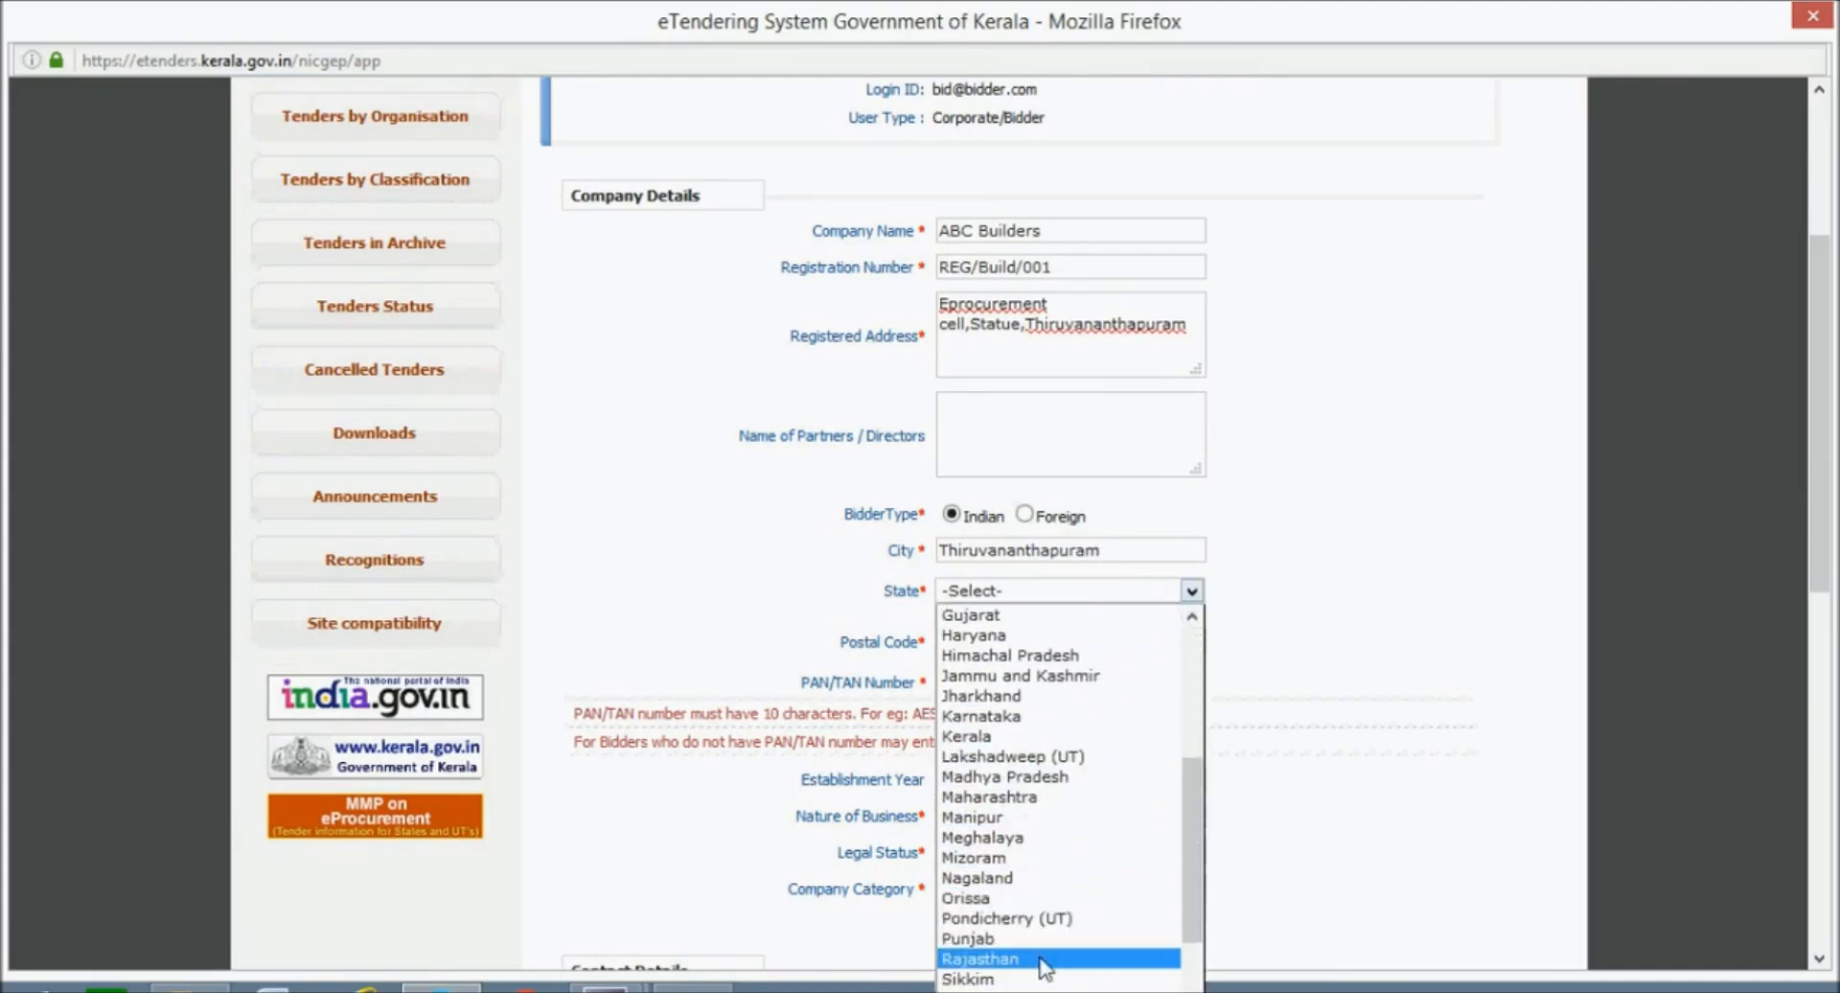
pyautogui.click(1033, 732)
# Fill in the company's postal code and PAN/TAN number.
pyautogui.click(1052, 644)
pyautogui.write('69')
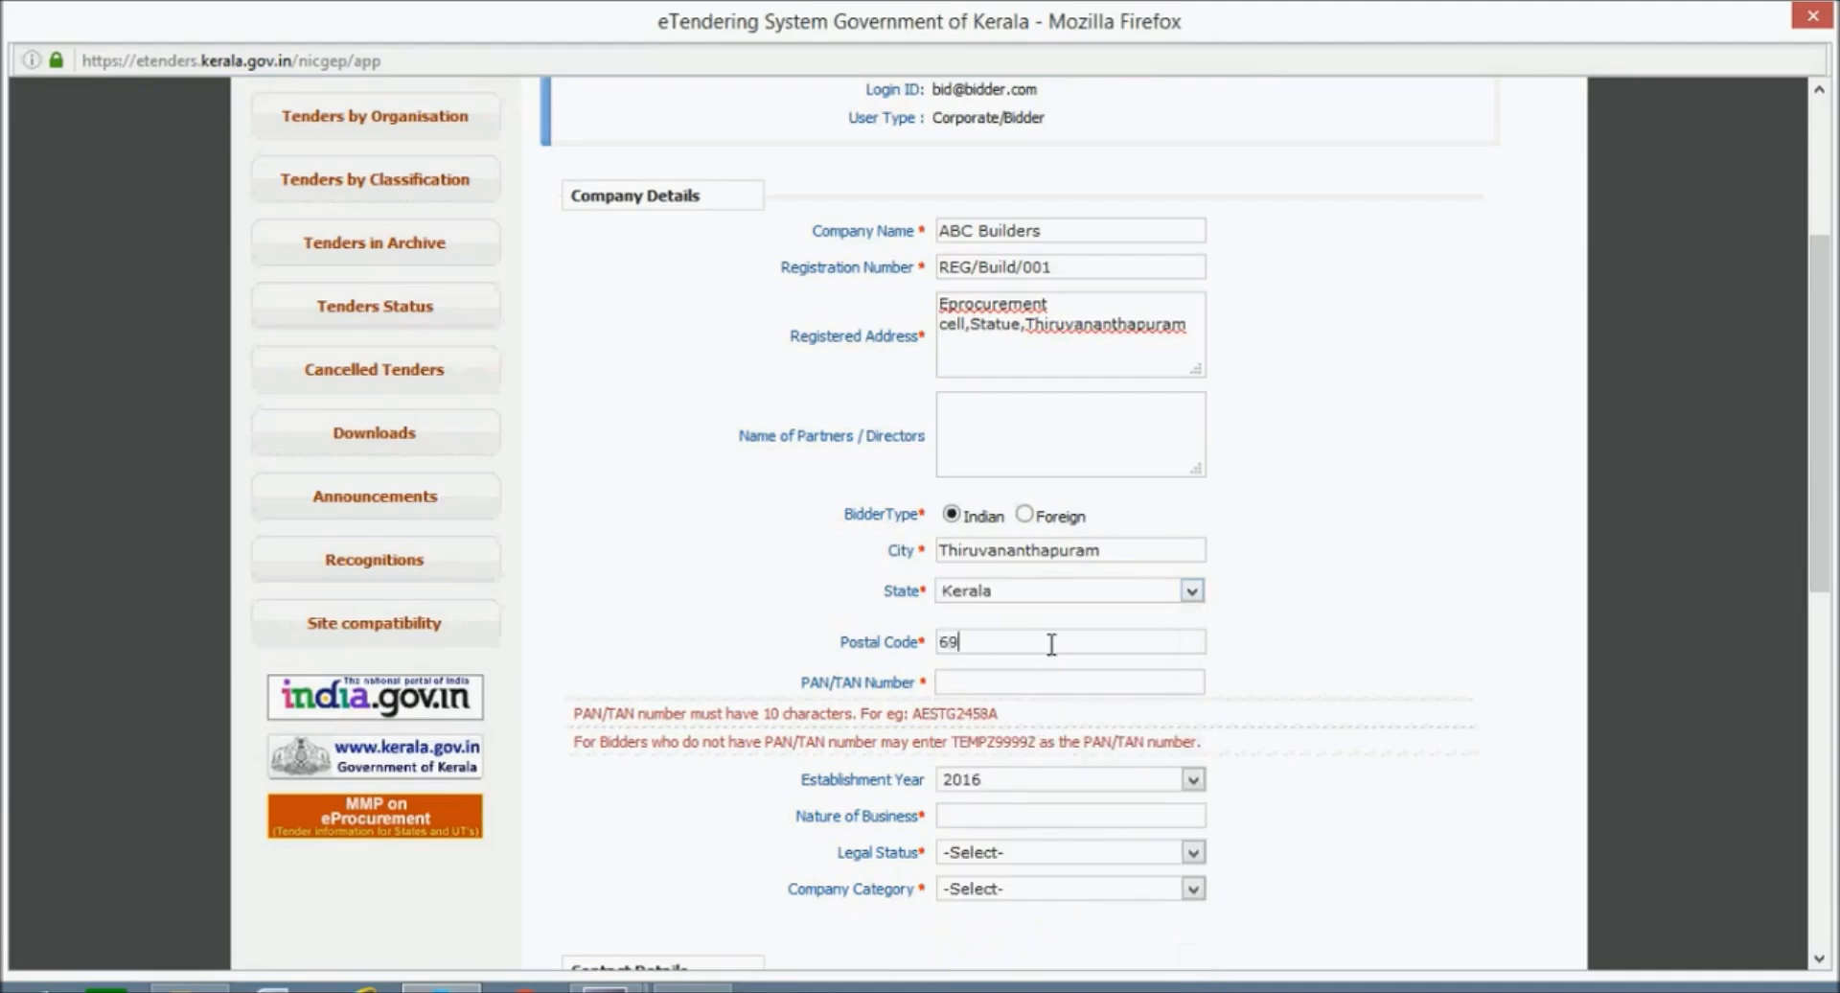
pyautogui.write('5001')
pyautogui.click(1074, 676)
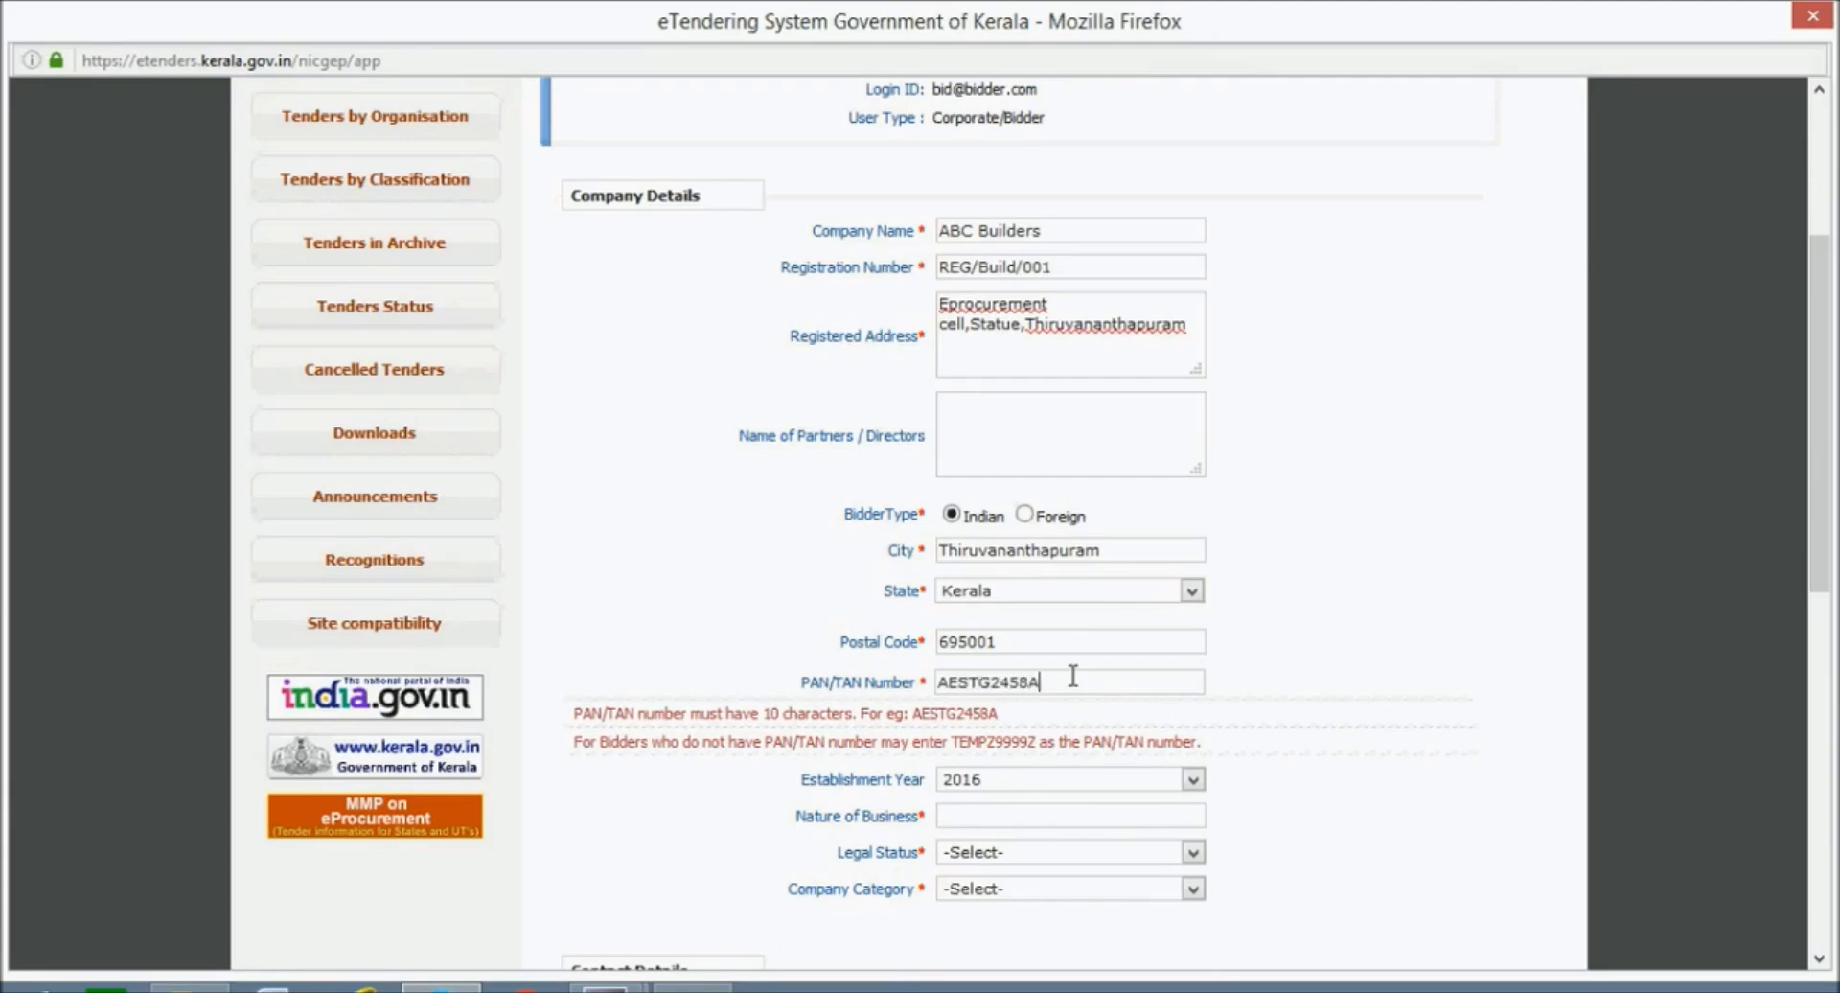
pyautogui.scroll(-5, 1072, 677)
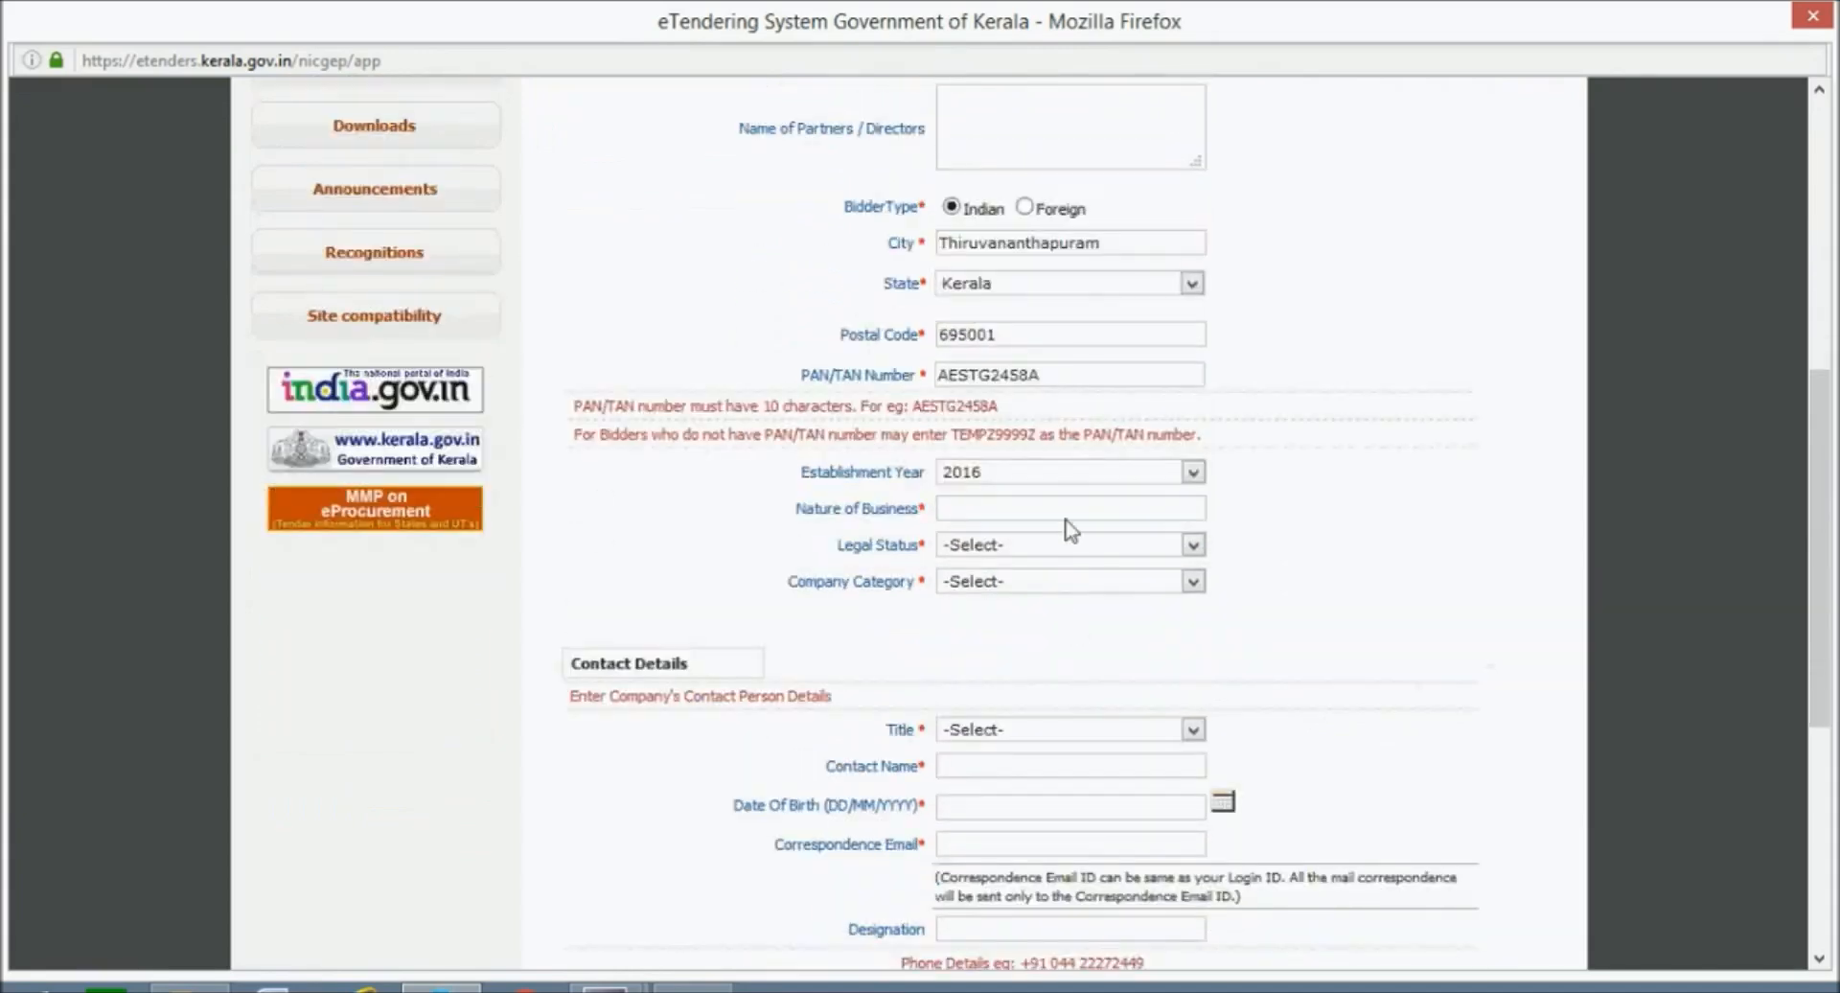
pyautogui.click(1070, 475)
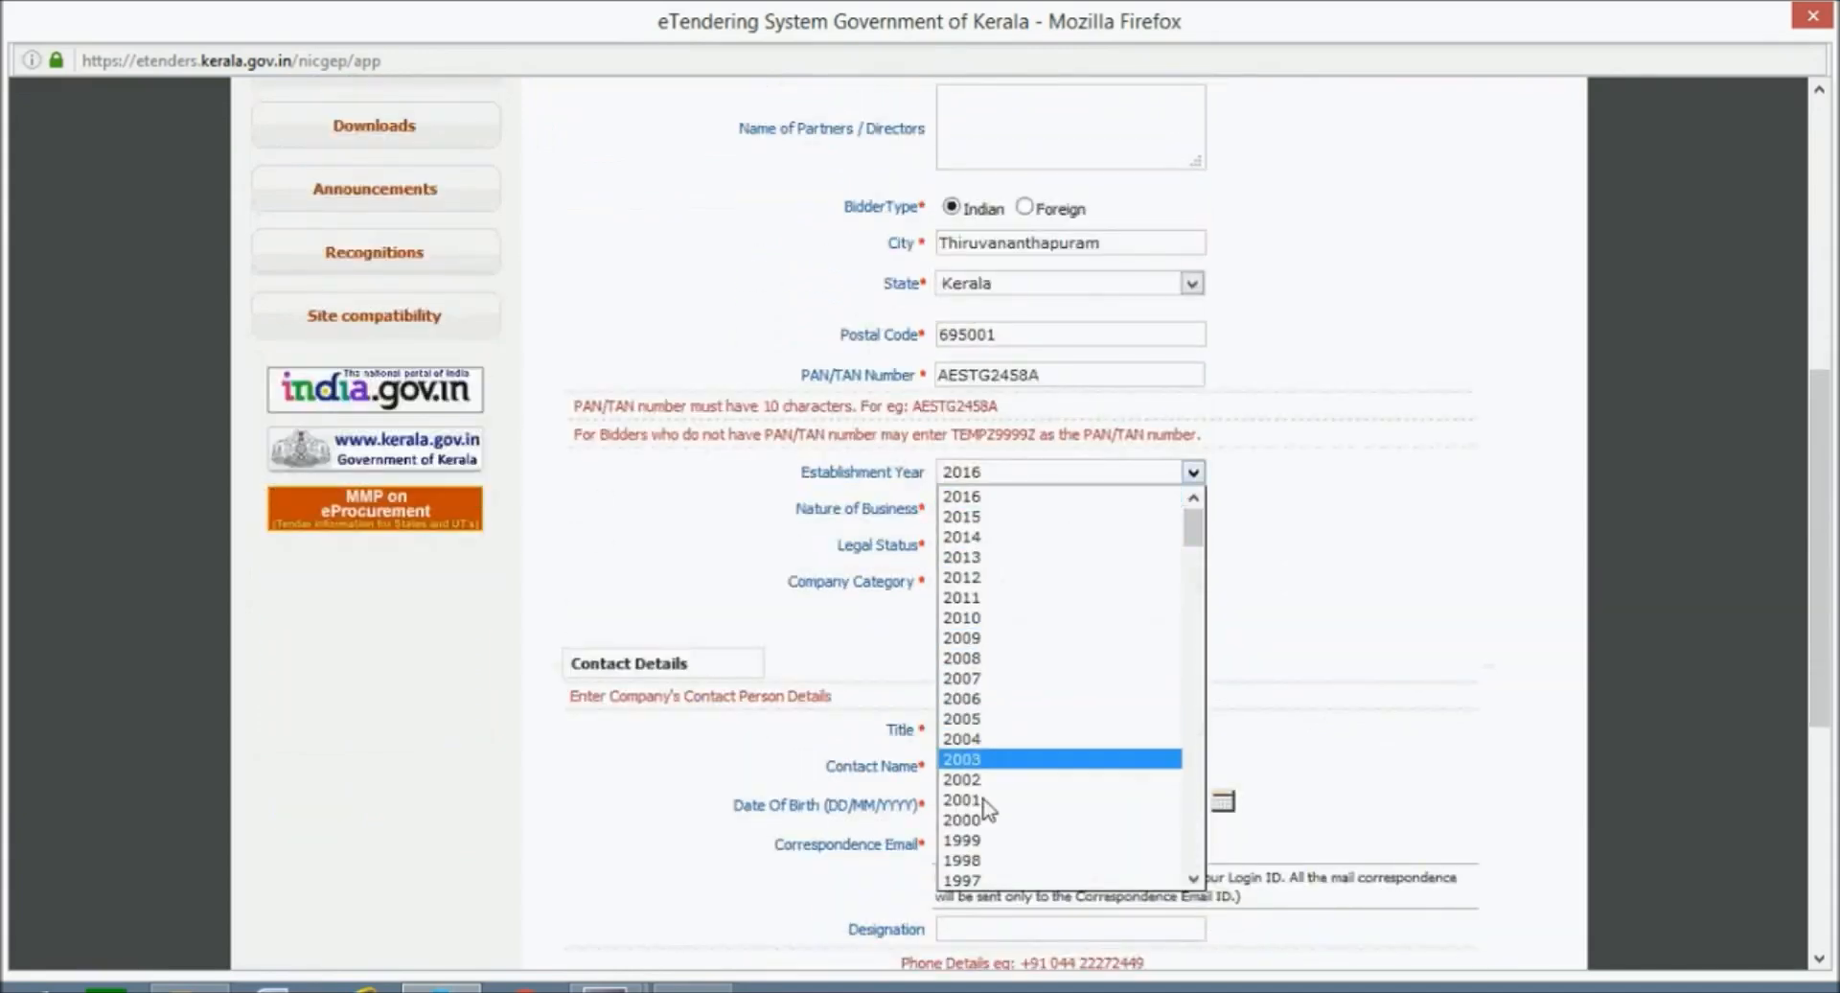
# Set establishment year 2000 and nature of business 'CONTRACT BUILDER', fixing its capitalisation.
pyautogui.click(979, 820)
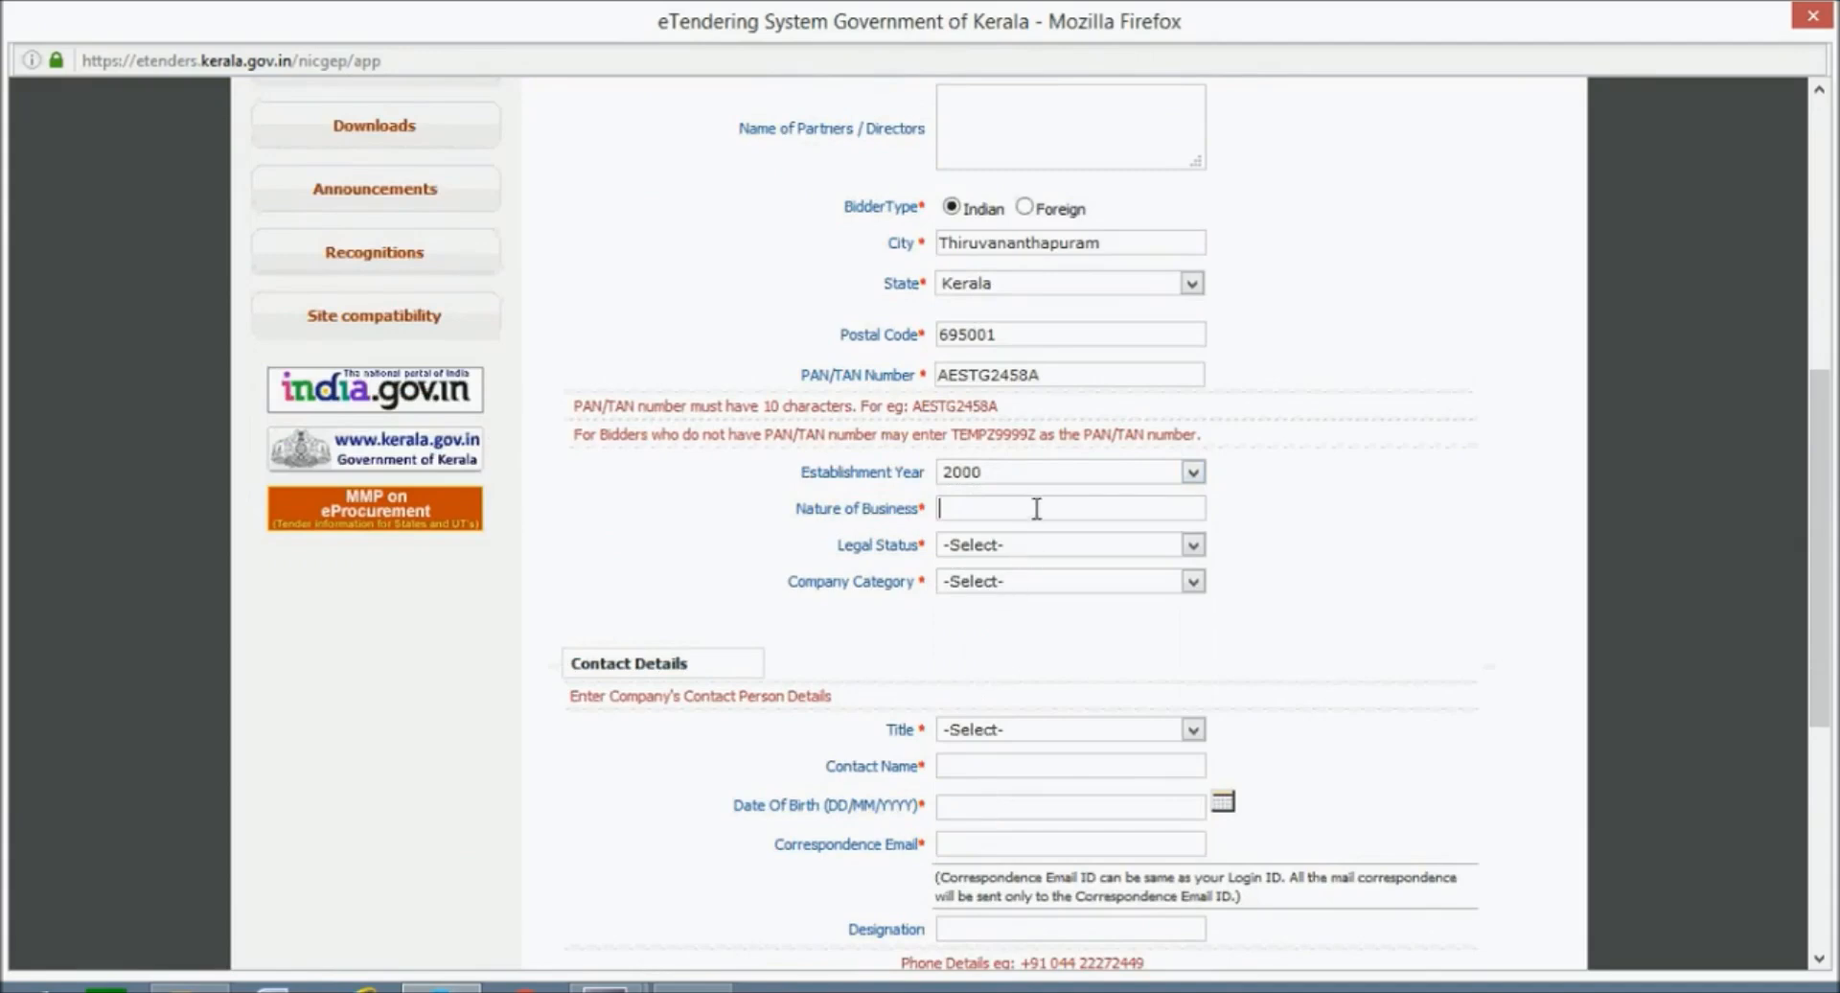
pyautogui.write('cONTRACT BUILDER')
pyautogui.click(1038, 509)
pyautogui.press('BackSpace')
pyautogui.write('B')
pyautogui.press('Left')
pyautogui.press('Left')
pyautogui.press('Left')
pyautogui.press('Left')
pyautogui.press('Left')
pyautogui.press('Left')
pyautogui.press('Left')
pyautogui.press('Left')
pyautogui.press('BackSpace')
pyautogui.write('C')
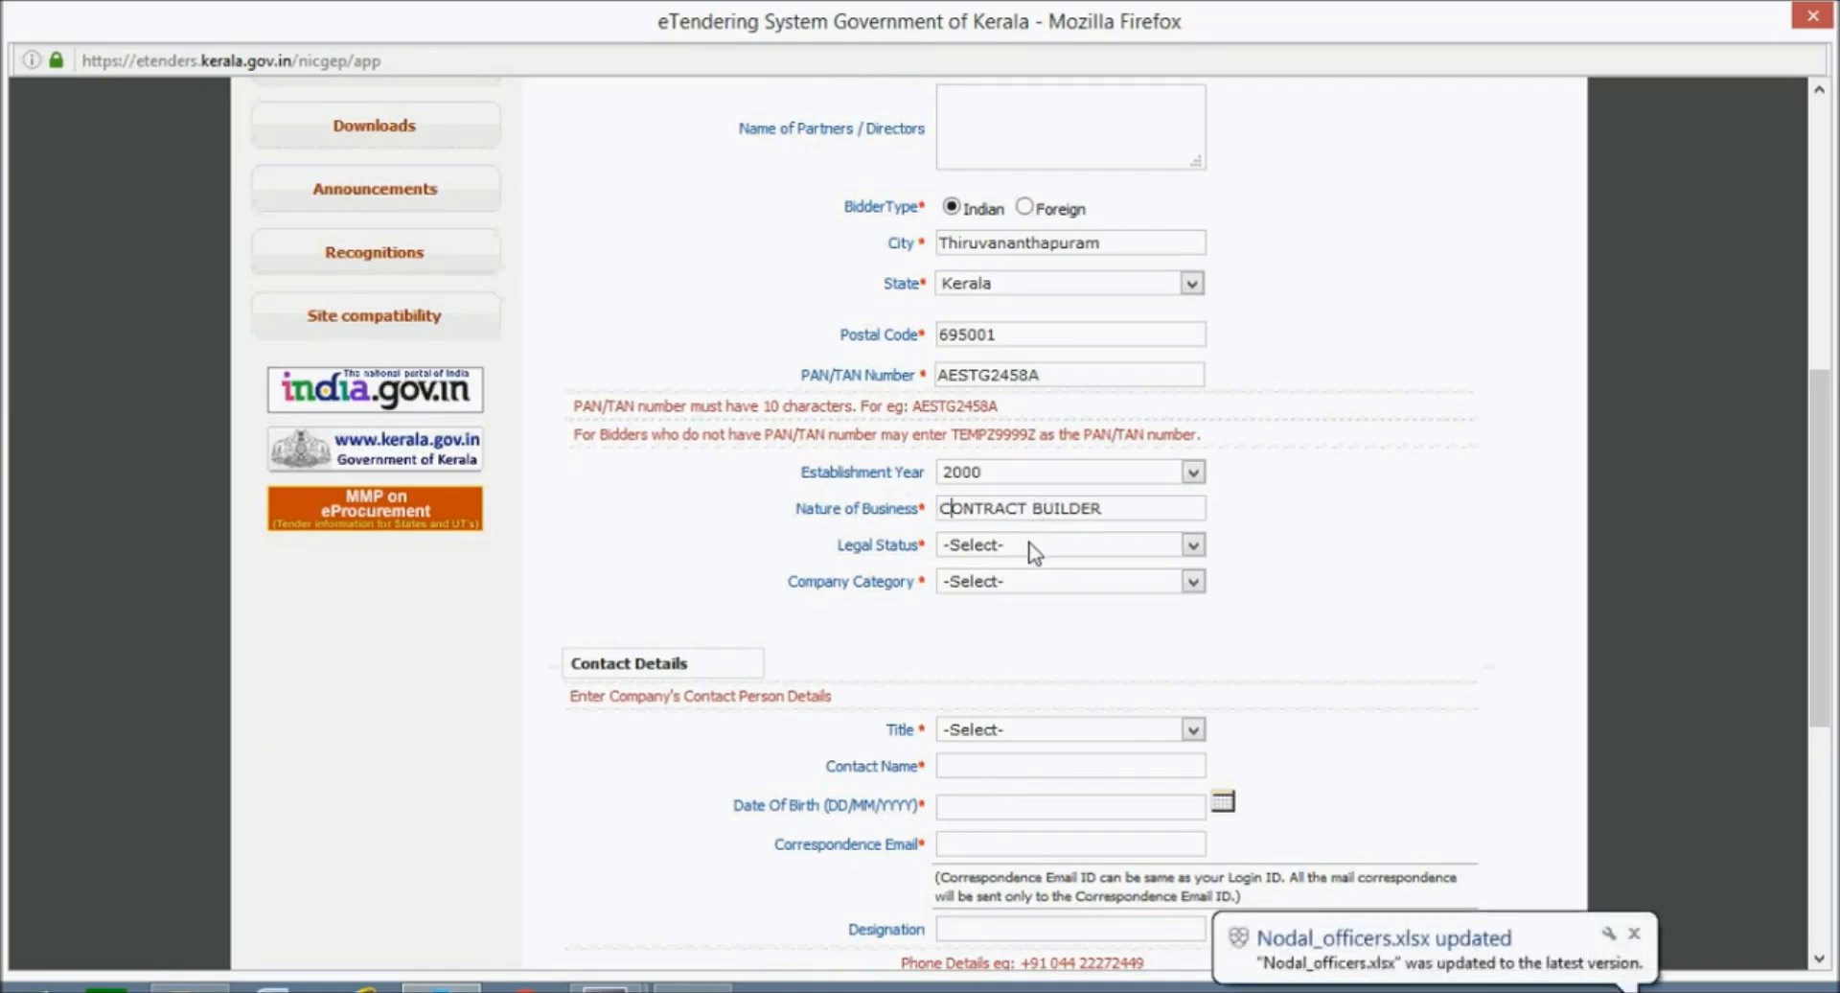
# Choose Others for both Legal Status and Company Category.
pyautogui.click(1033, 549)
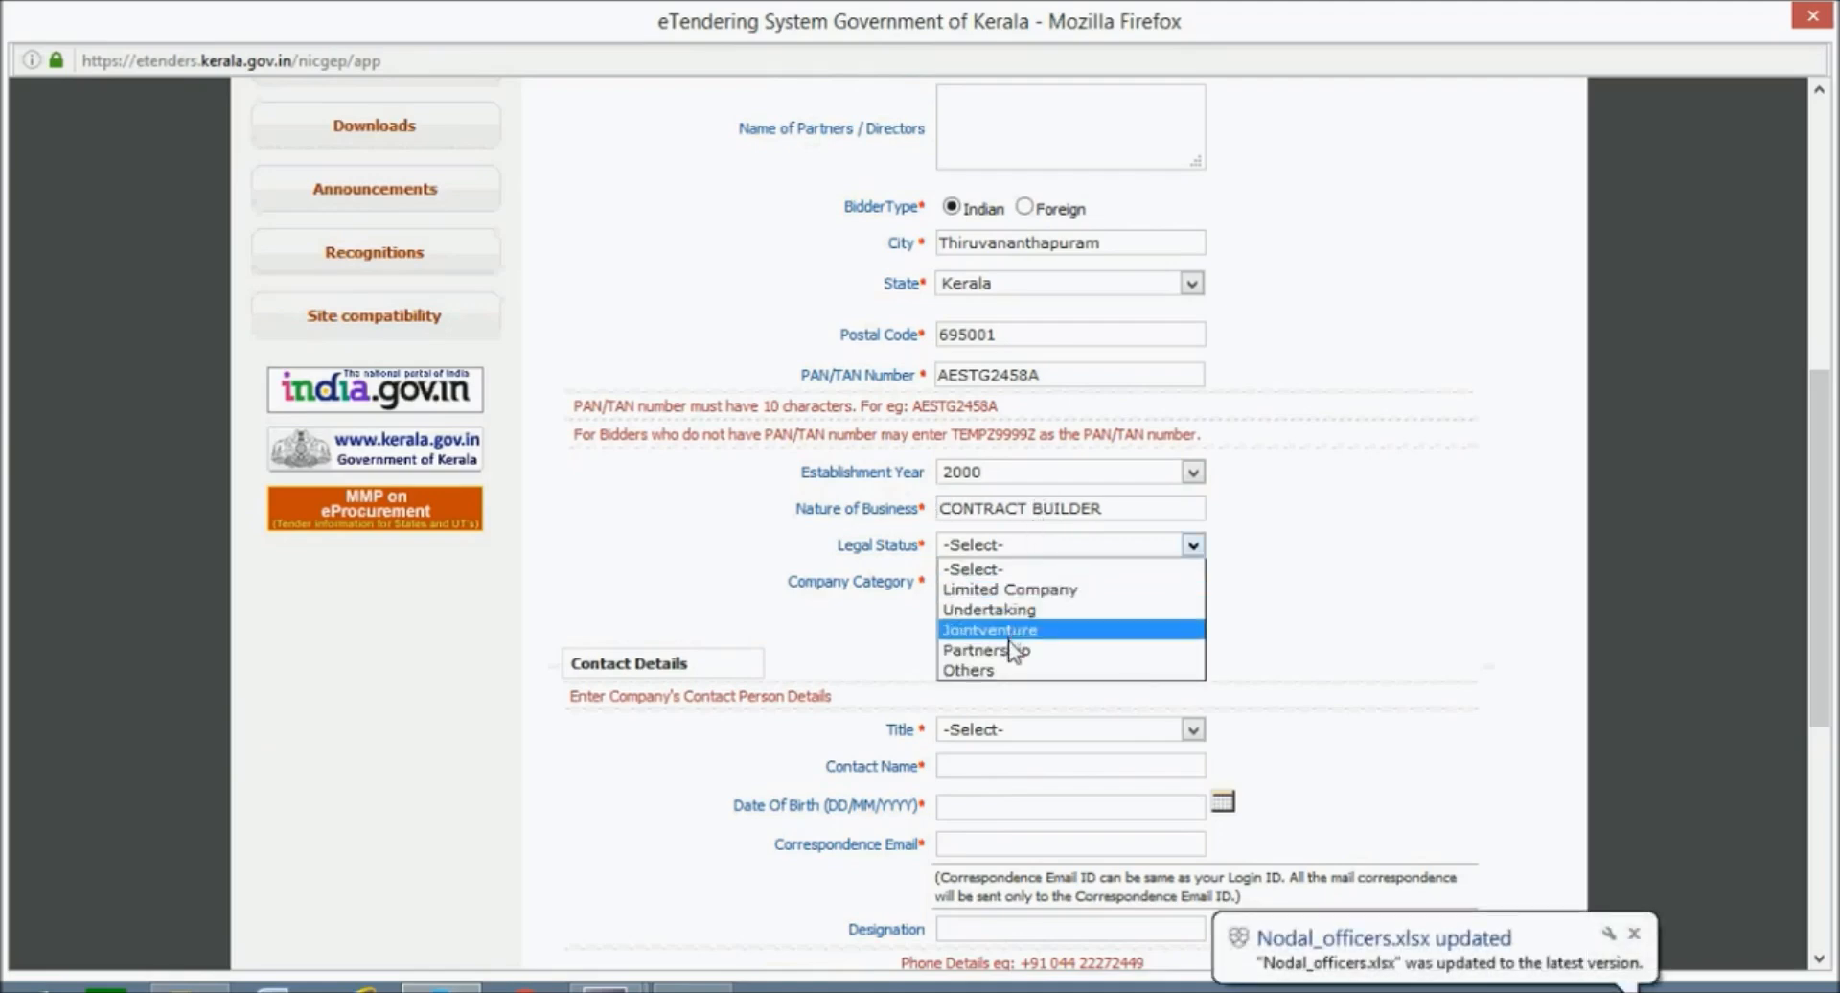
pyautogui.click(1010, 671)
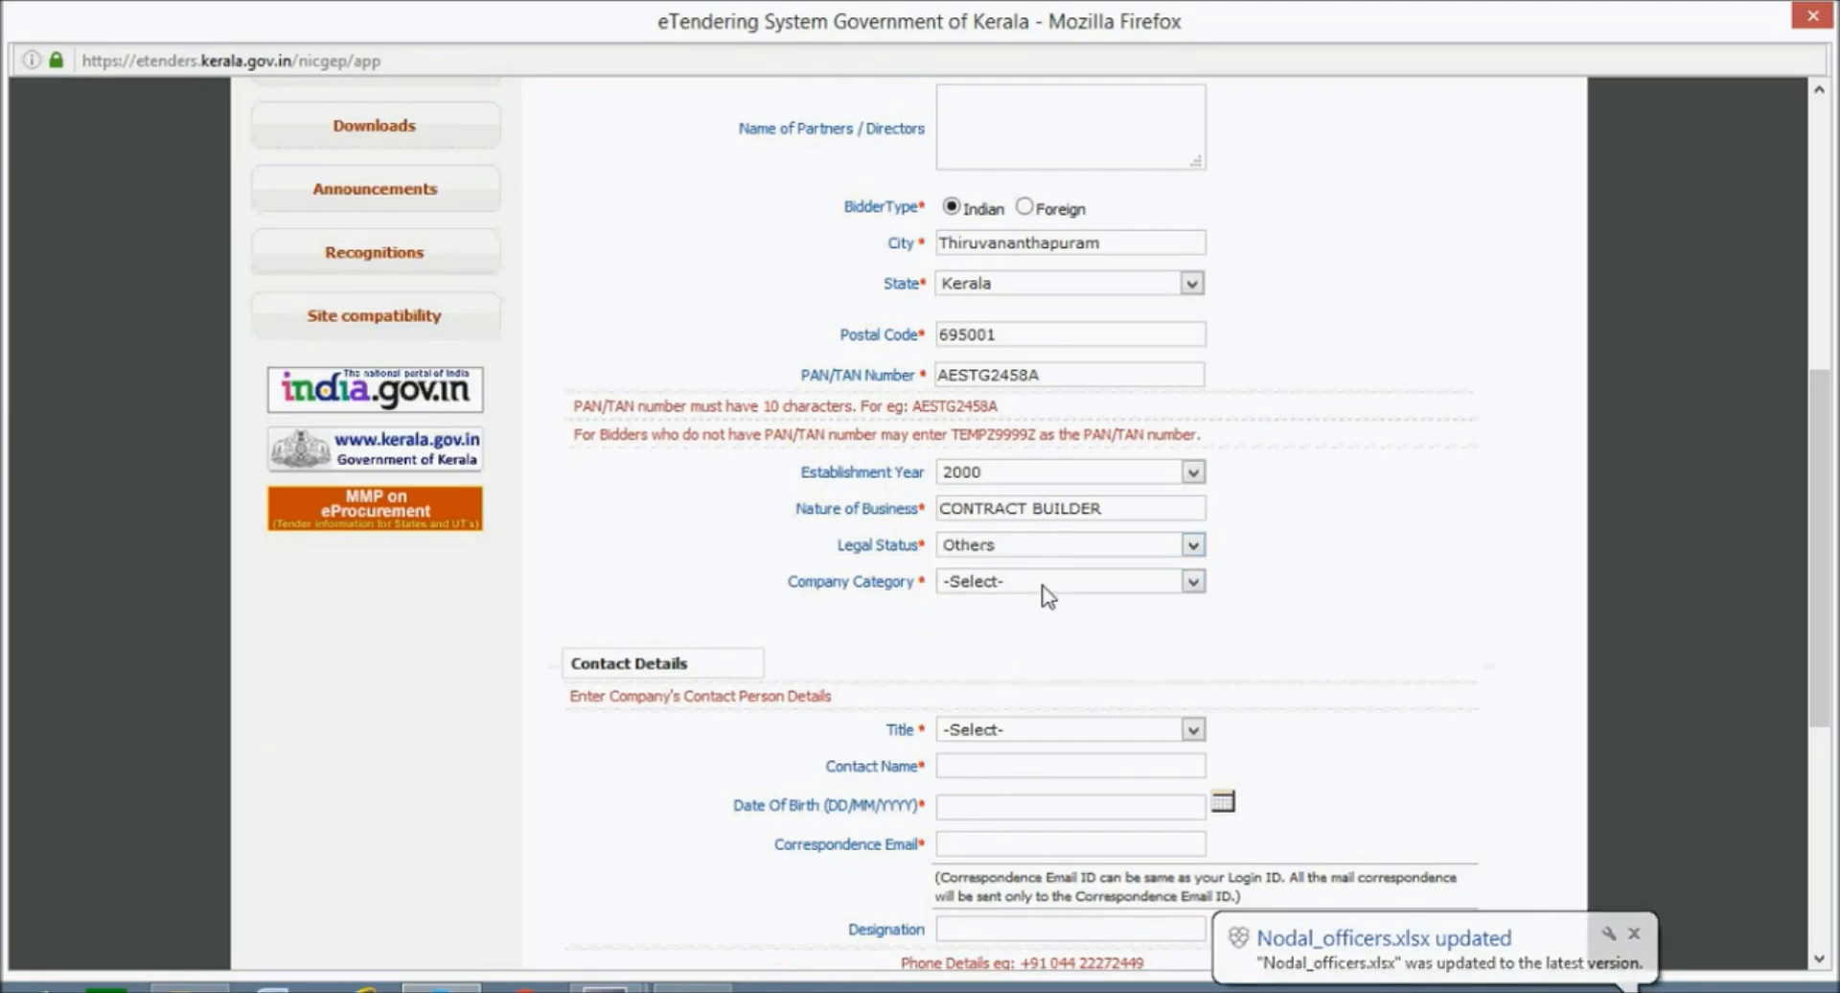
pyautogui.click(1043, 586)
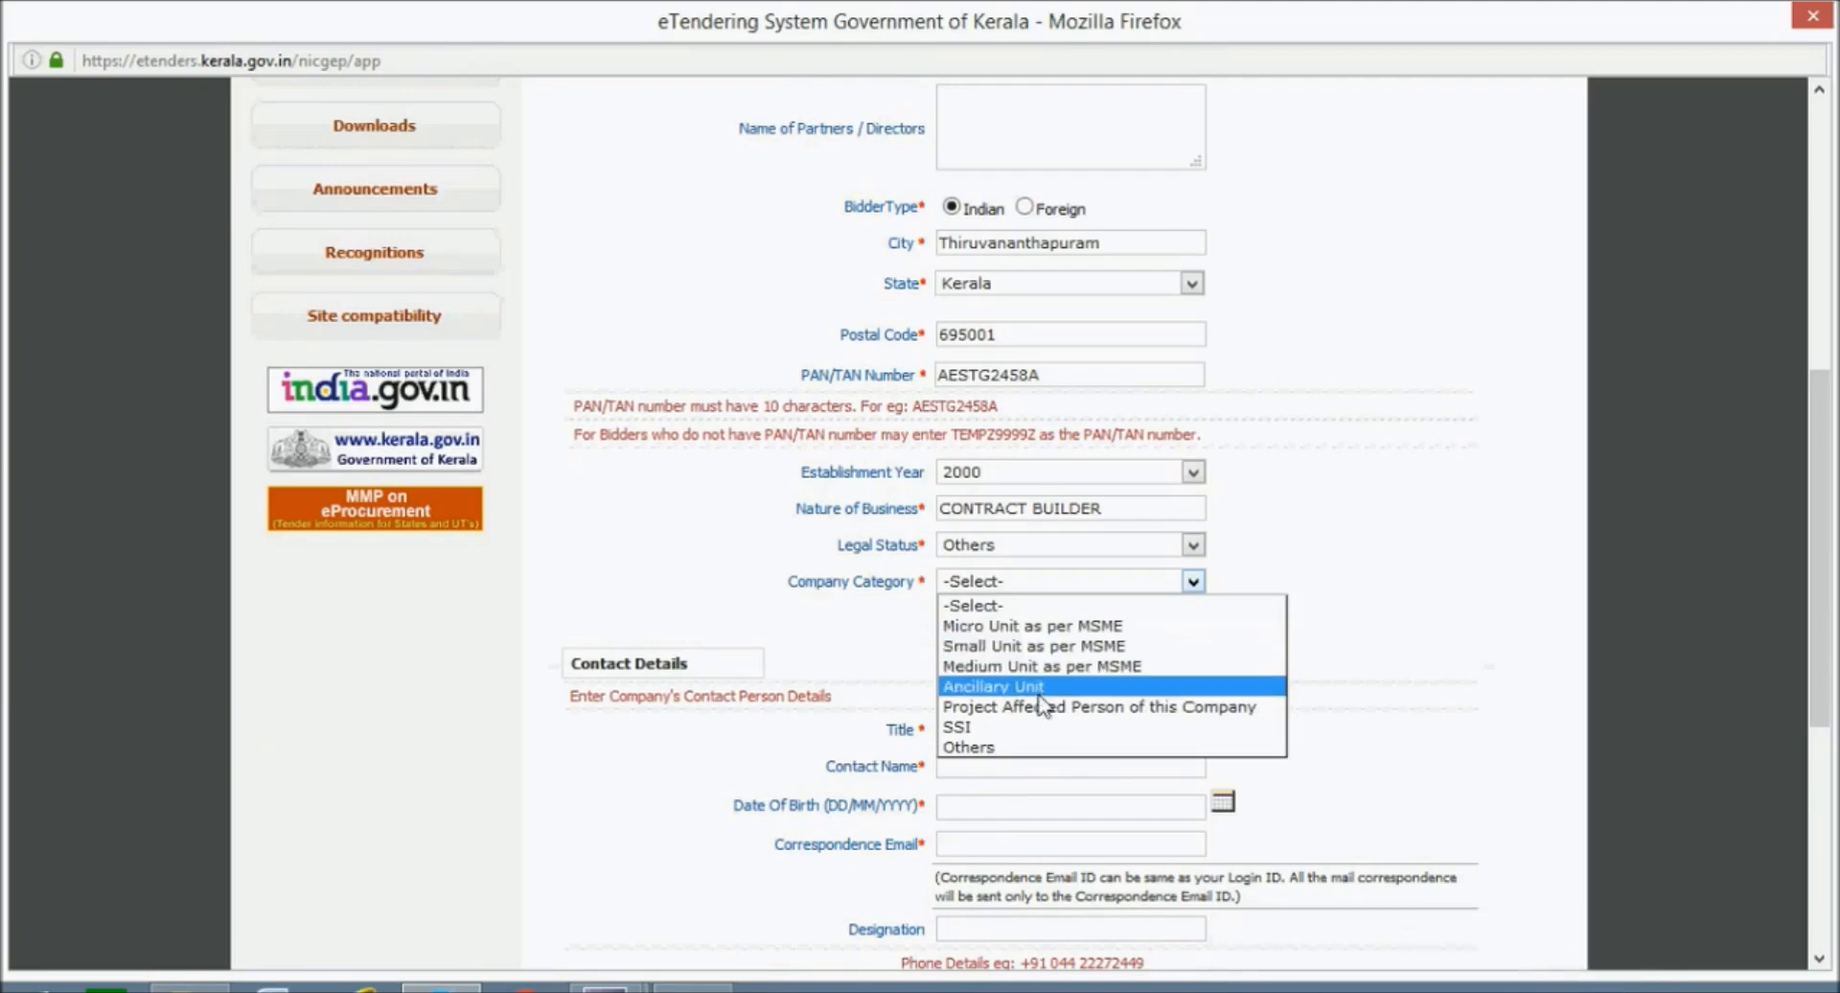
pyautogui.click(1033, 748)
# Set the contact's title to Mr, enter the name, and pick birth date the 3rd, 1940.
pyautogui.scroll(-3, 1093, 678)
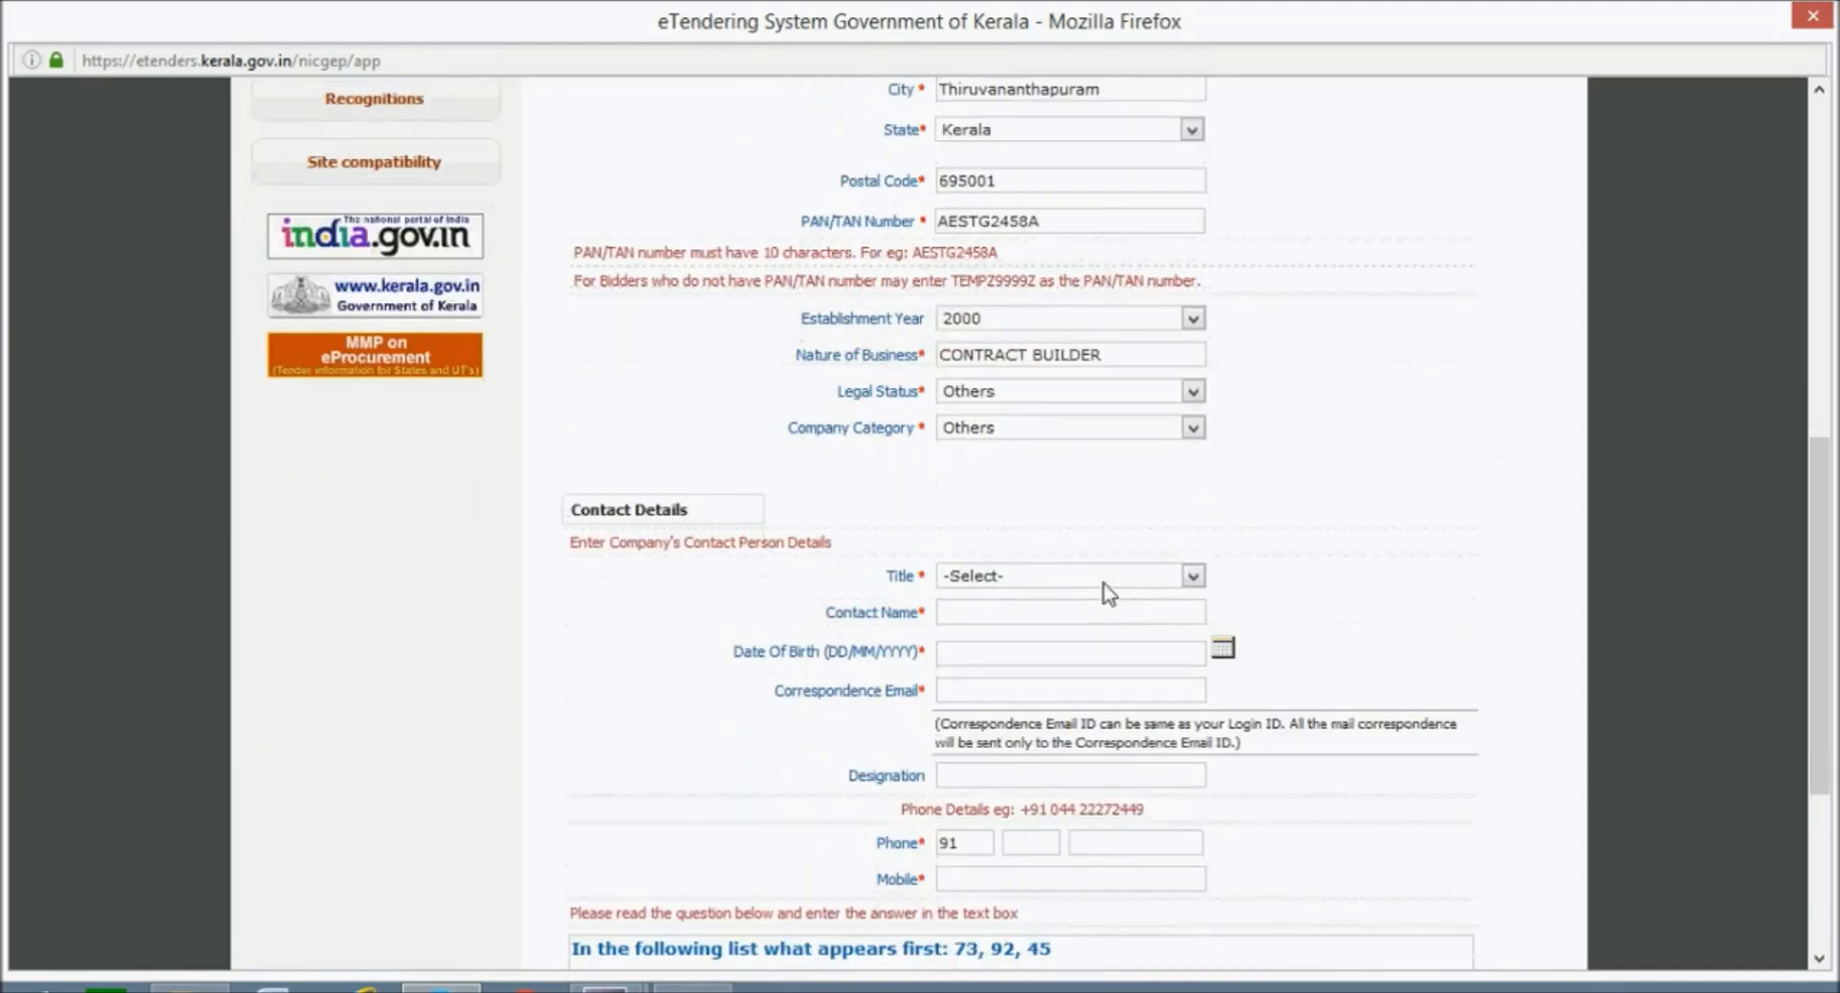
pyautogui.click(1109, 579)
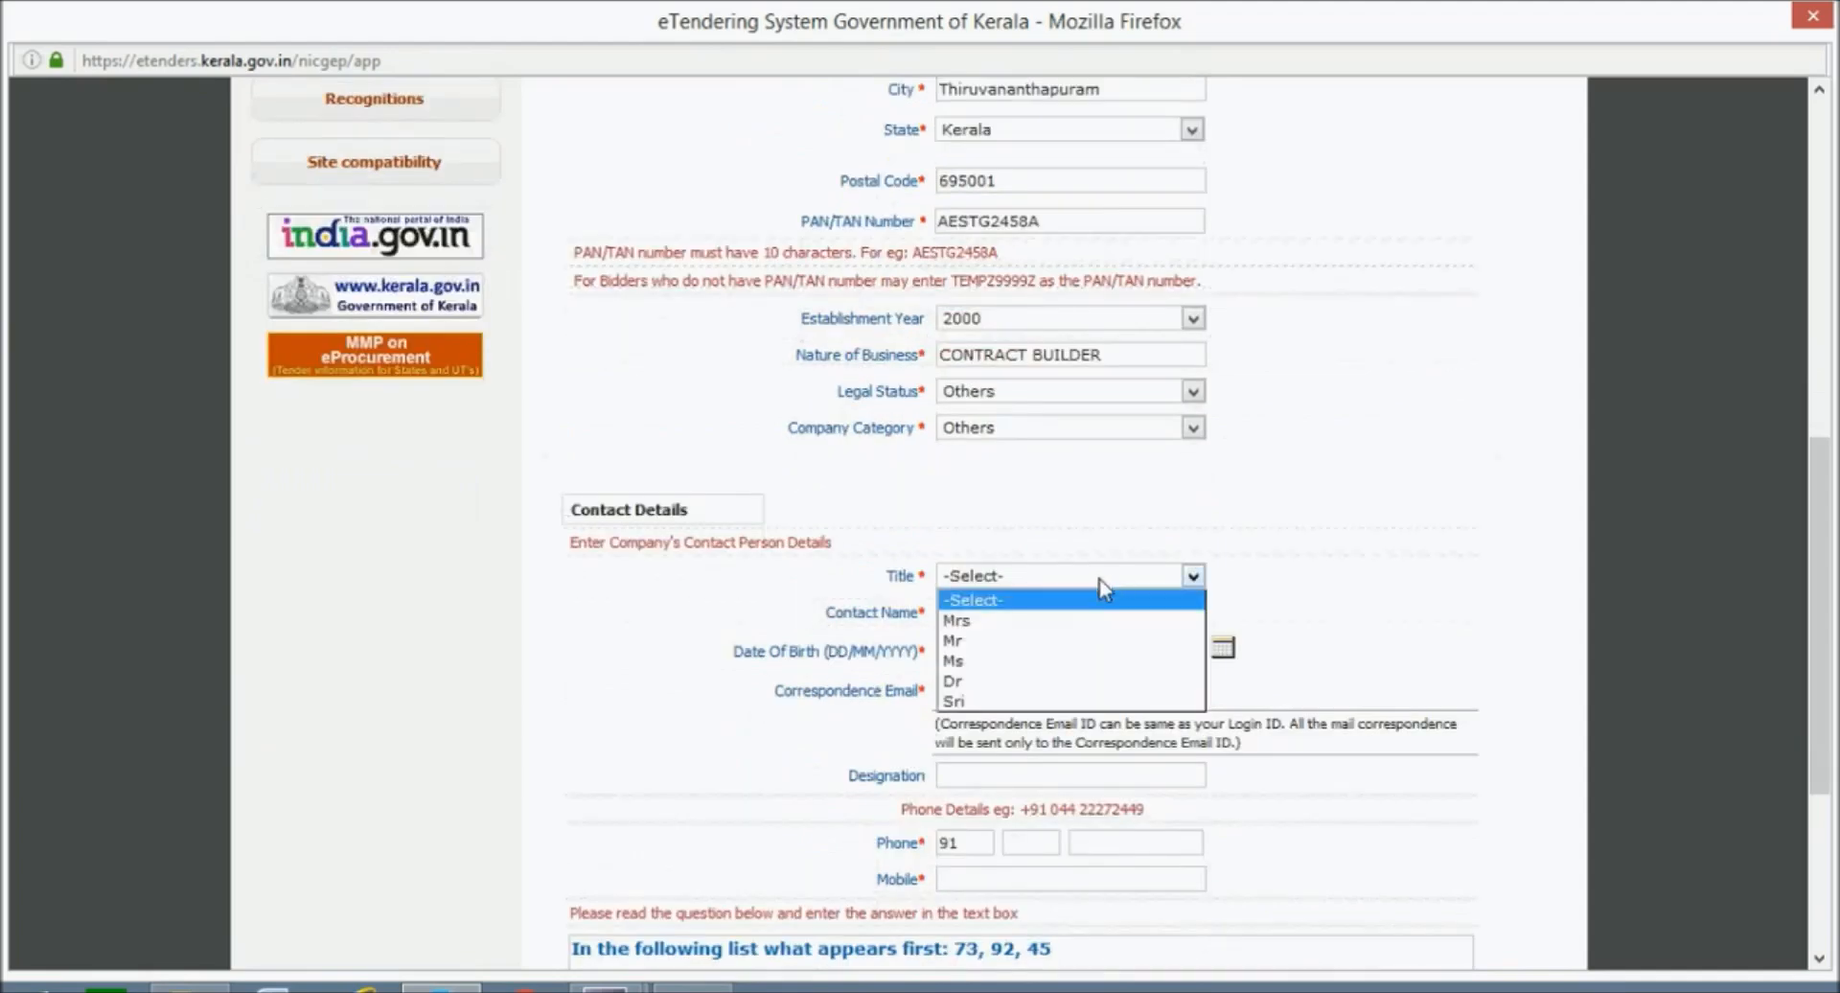
pyautogui.click(1054, 642)
pyautogui.click(1046, 614)
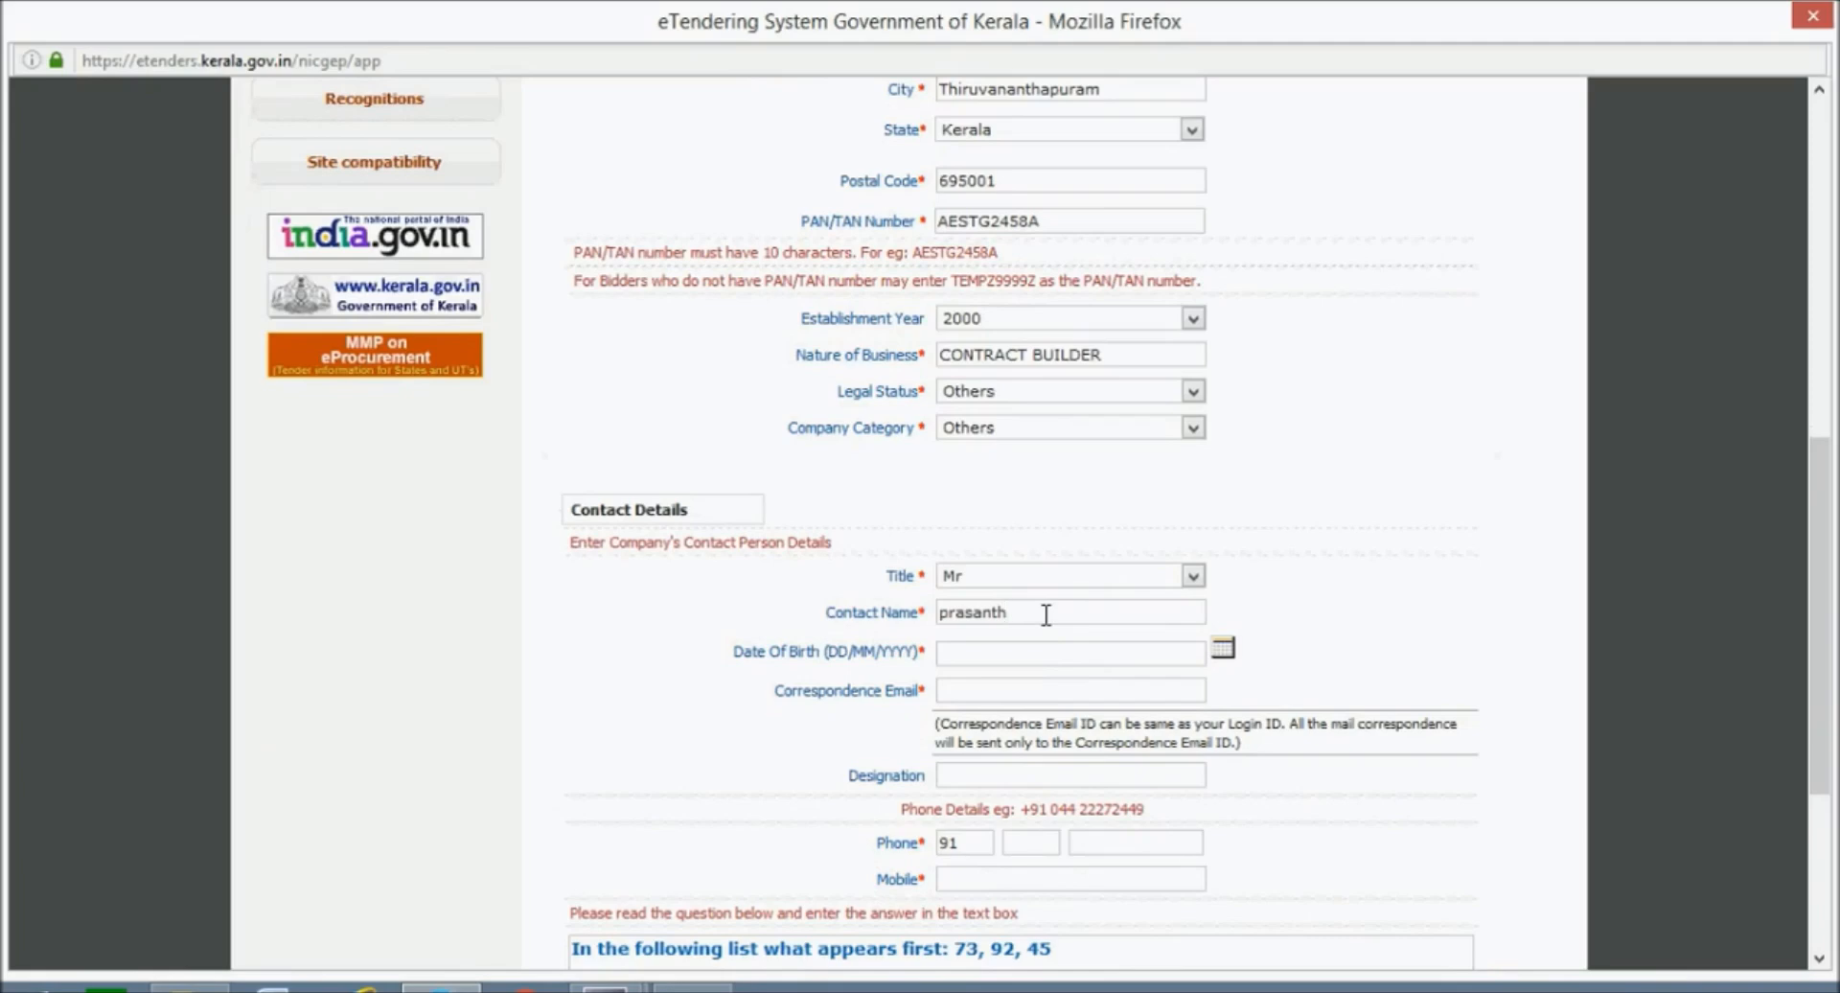
pyautogui.click(1229, 655)
pyautogui.click(1162, 694)
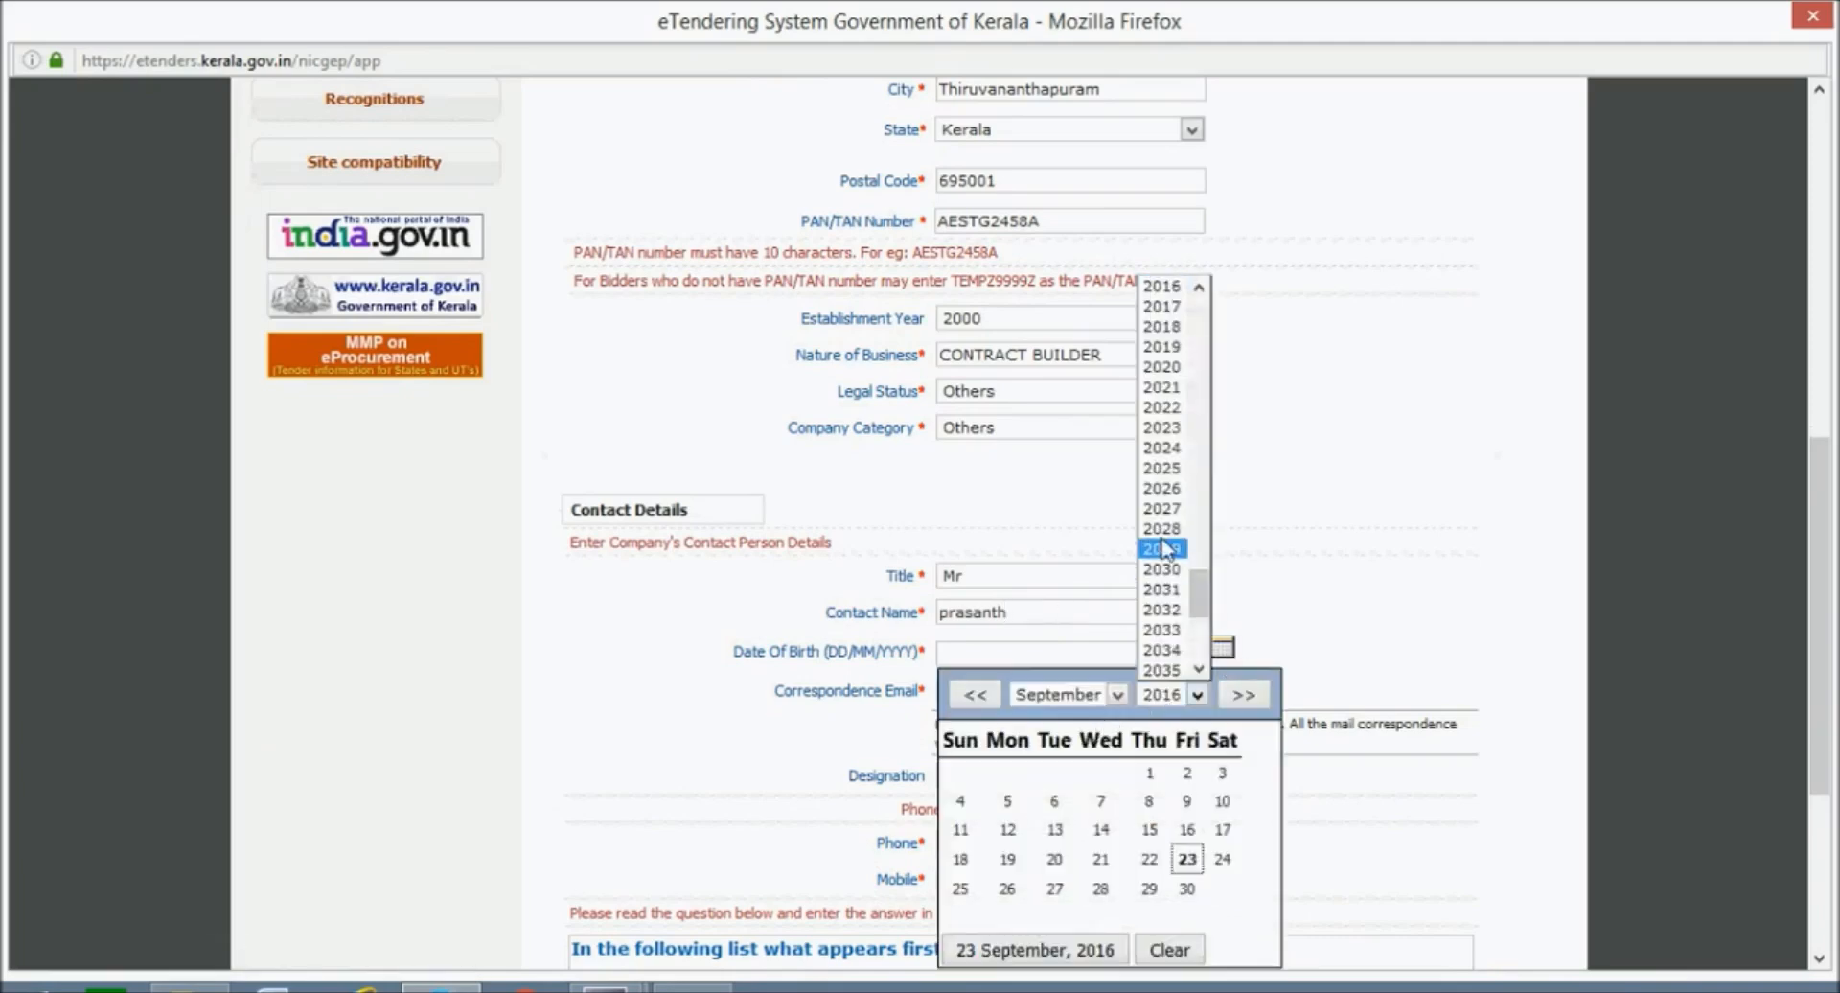
pyautogui.scroll(19, 1164, 549)
pyautogui.scroll(9, 1167, 508)
pyautogui.click(1162, 424)
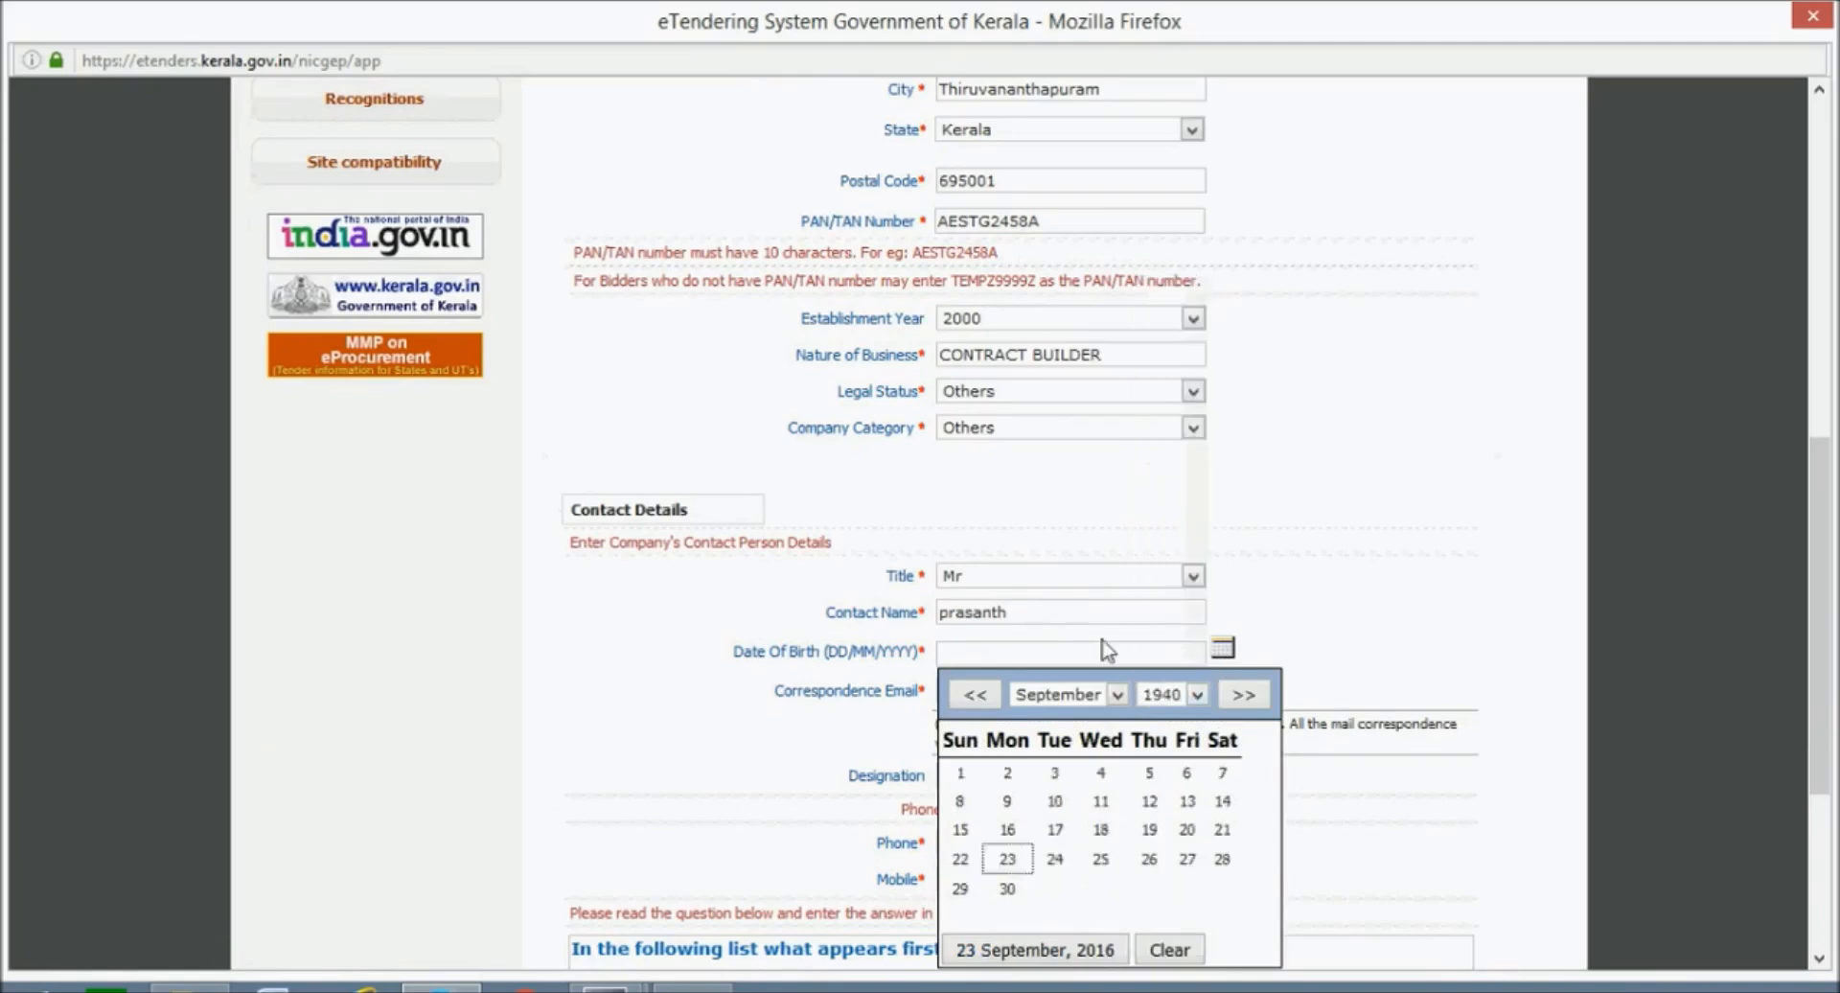
pyautogui.click(1054, 773)
# Enter the contact's correspondence e-mail, phone number with codes, and mobile number.
pyautogui.click(1077, 692)
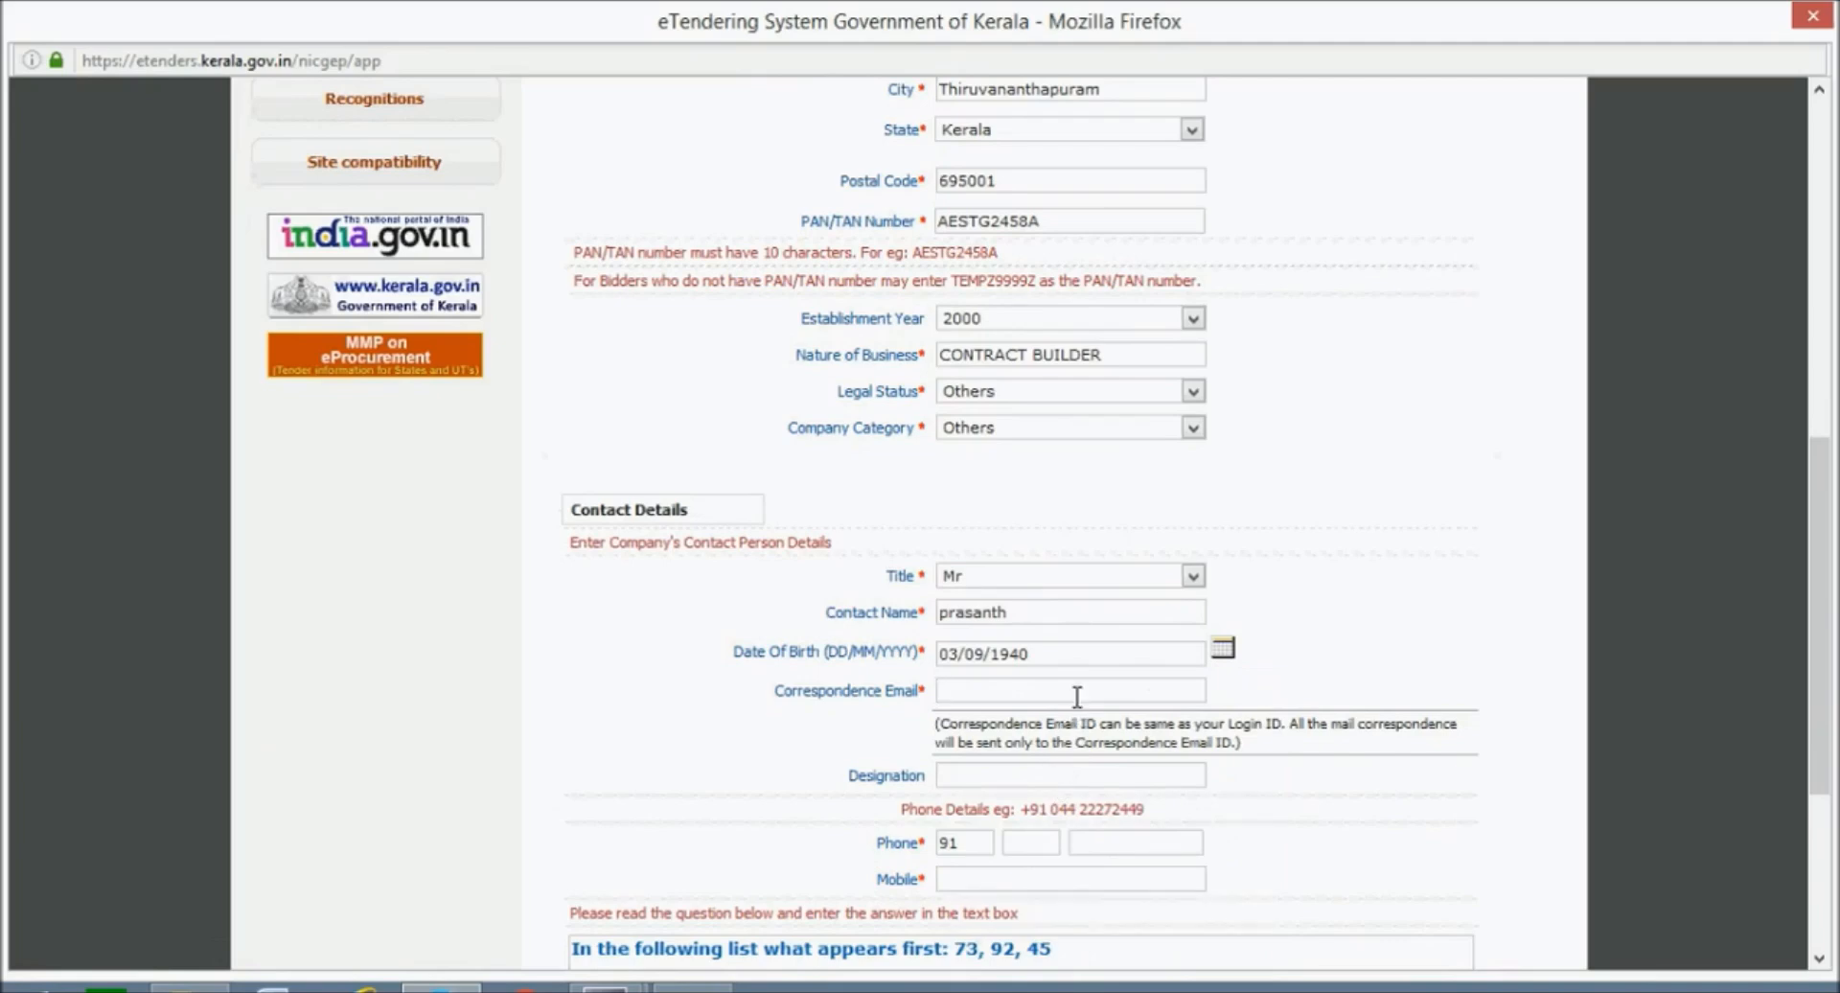
pyautogui.scroll(-3, 1054, 696)
pyautogui.click(1032, 695)
pyautogui.write('04712222222')
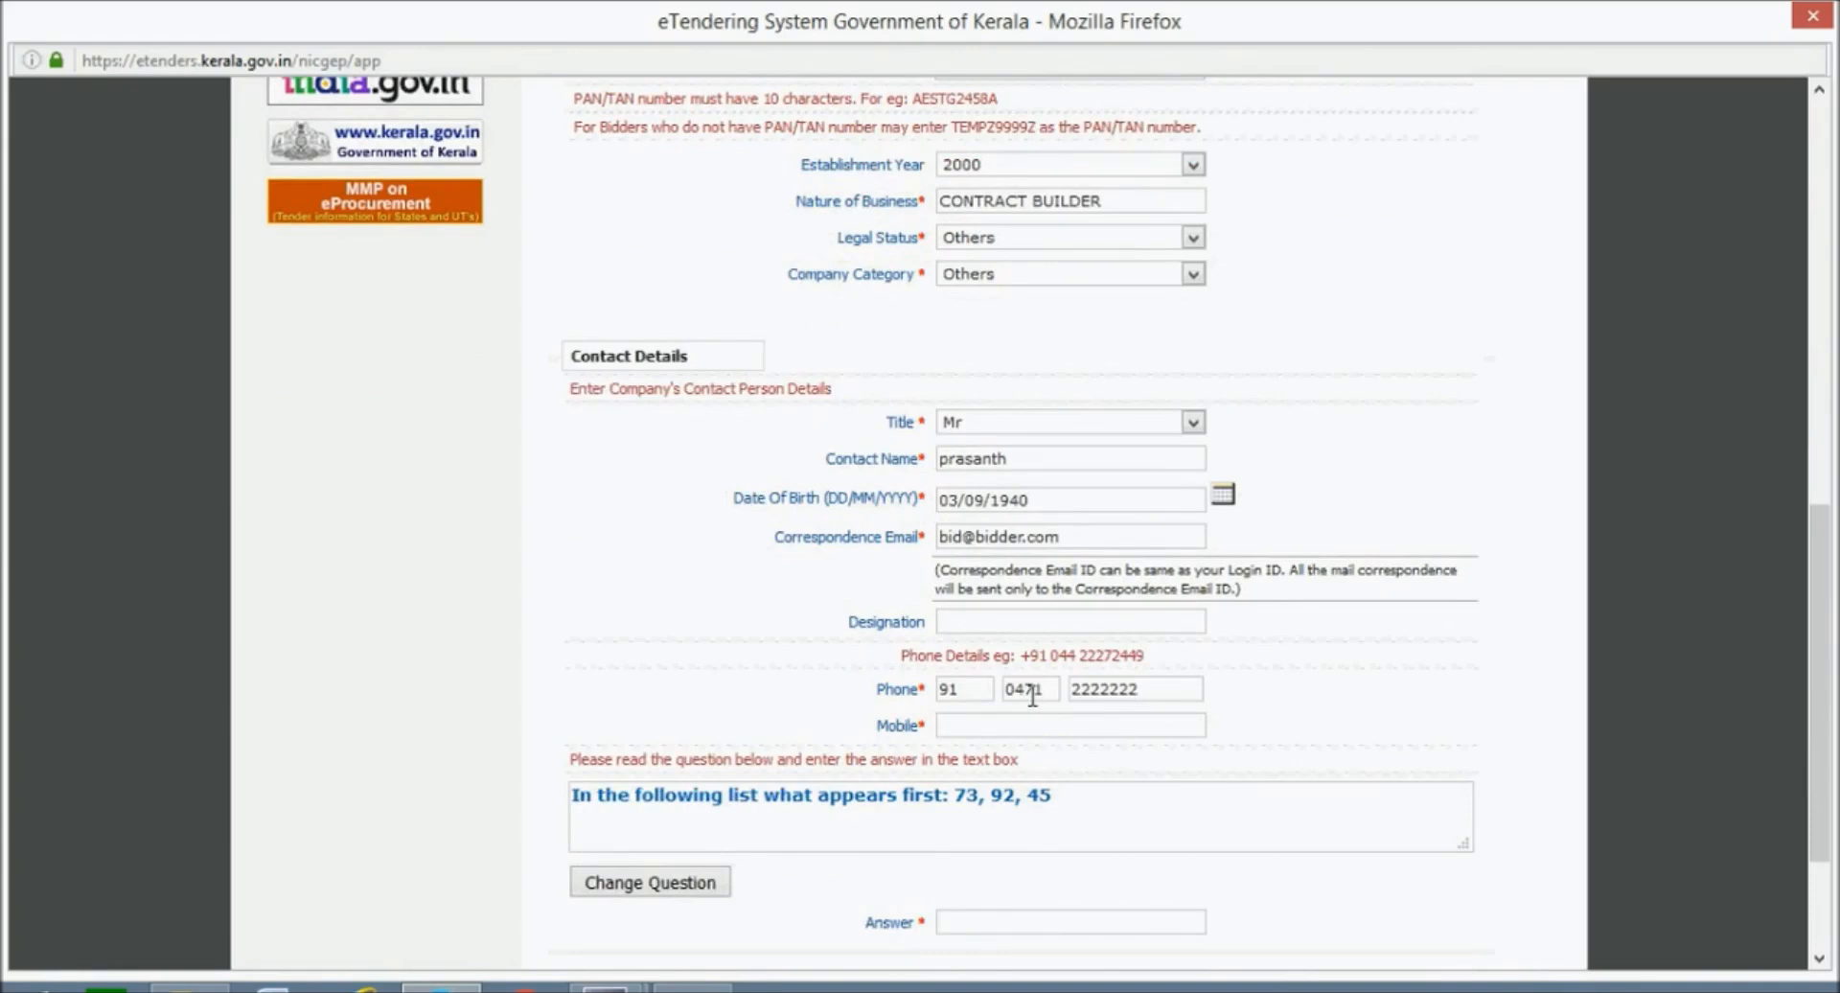
pyautogui.press('Tab')
pyautogui.write('9999999999')
# Answer the verification question with 73 and submit the enrollment form.
pyautogui.scroll(-3, 1179, 511)
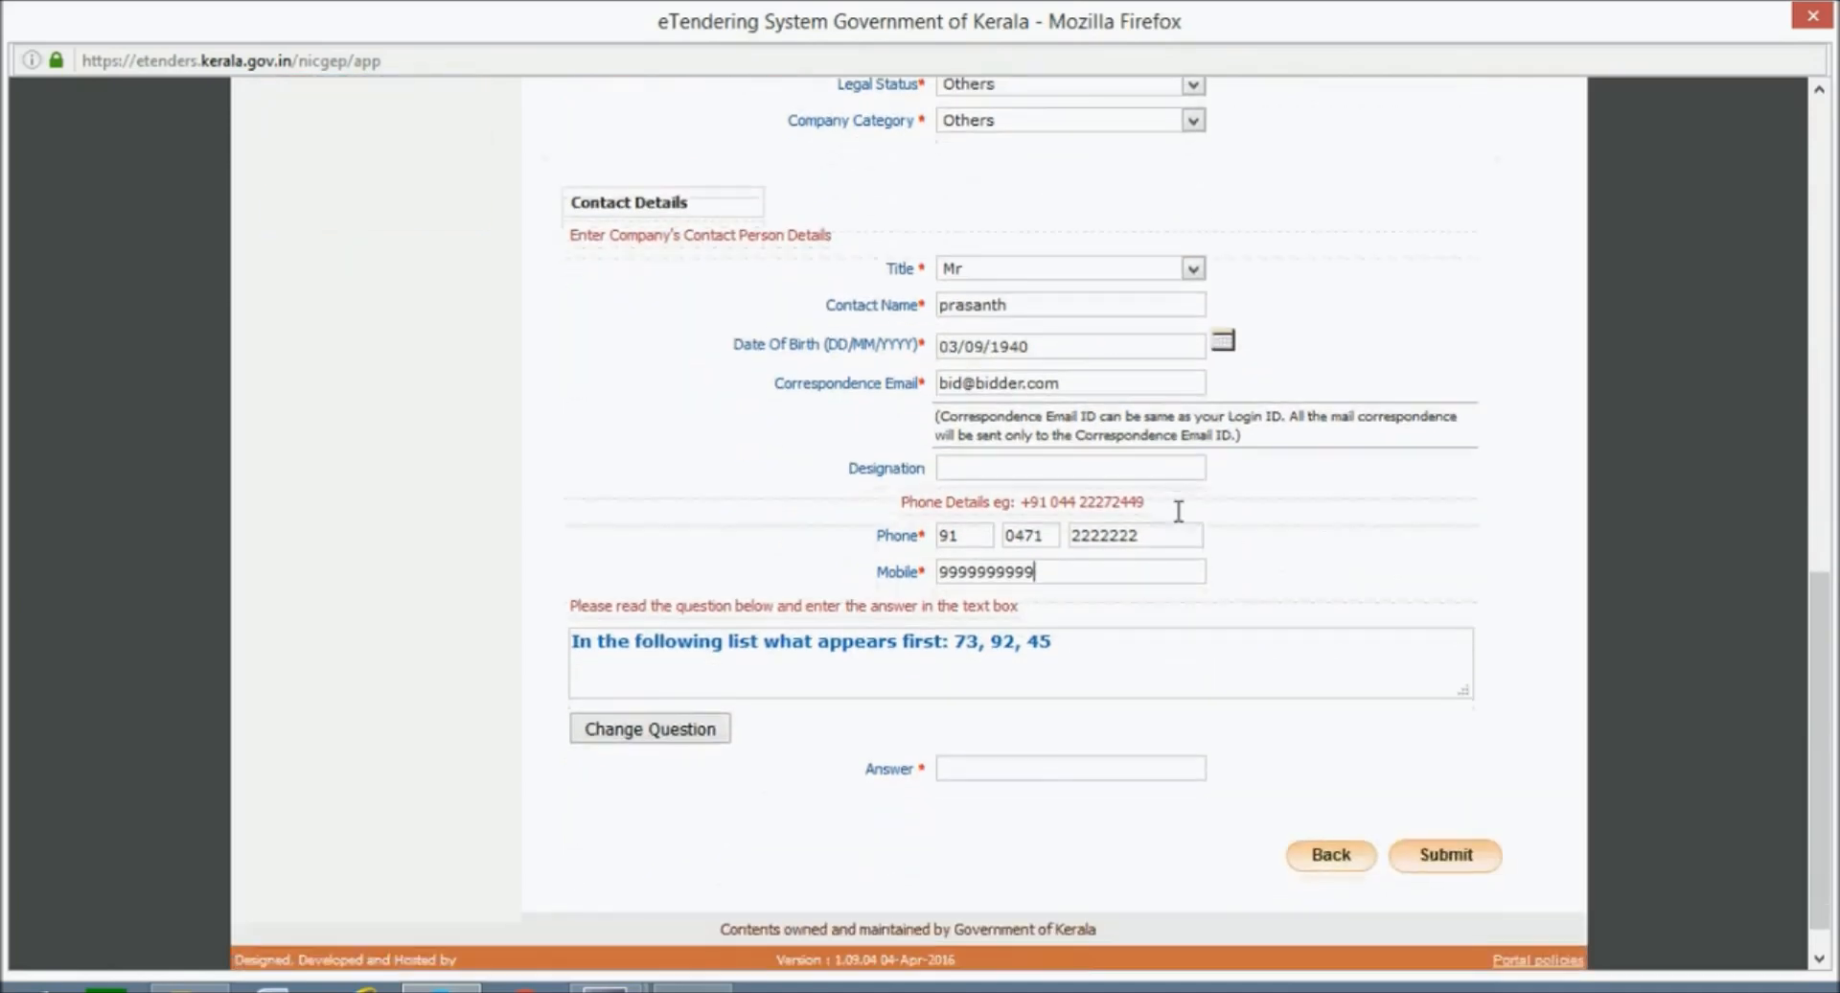
pyautogui.scroll(-1, 1055, 537)
pyautogui.click(970, 727)
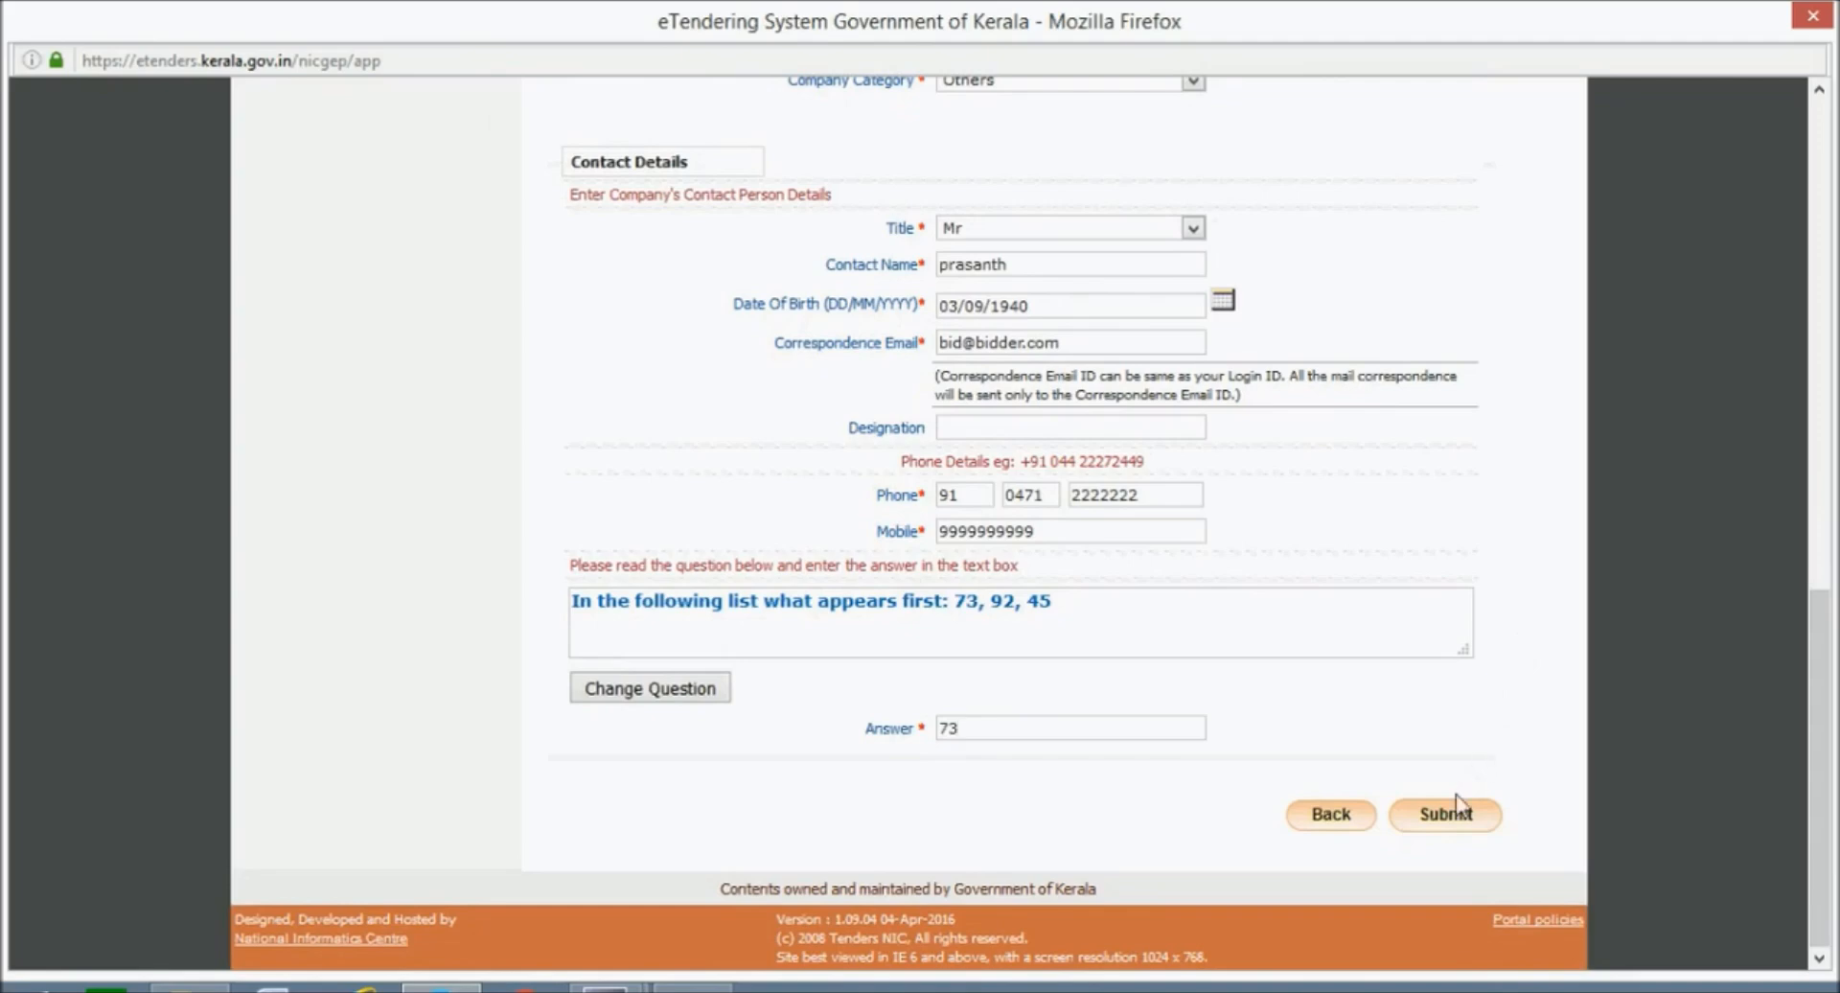
pyautogui.click(1449, 817)
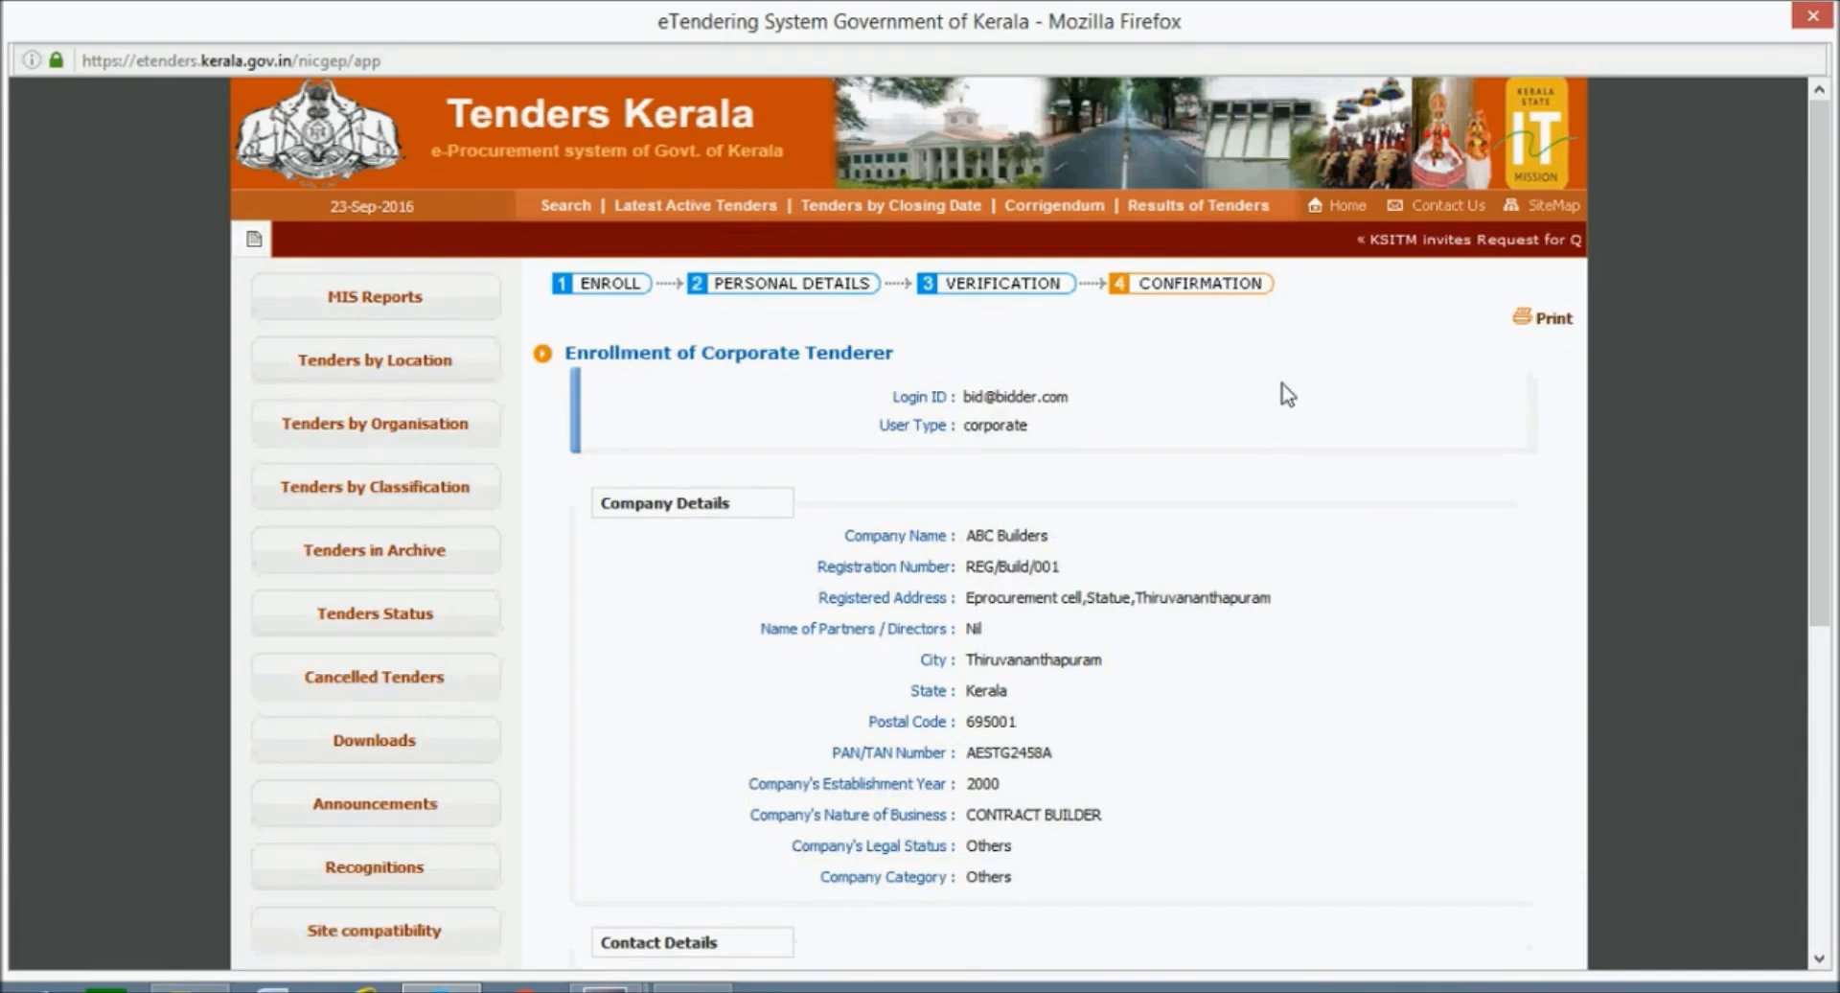
pyautogui.scroll(-3, 1287, 394)
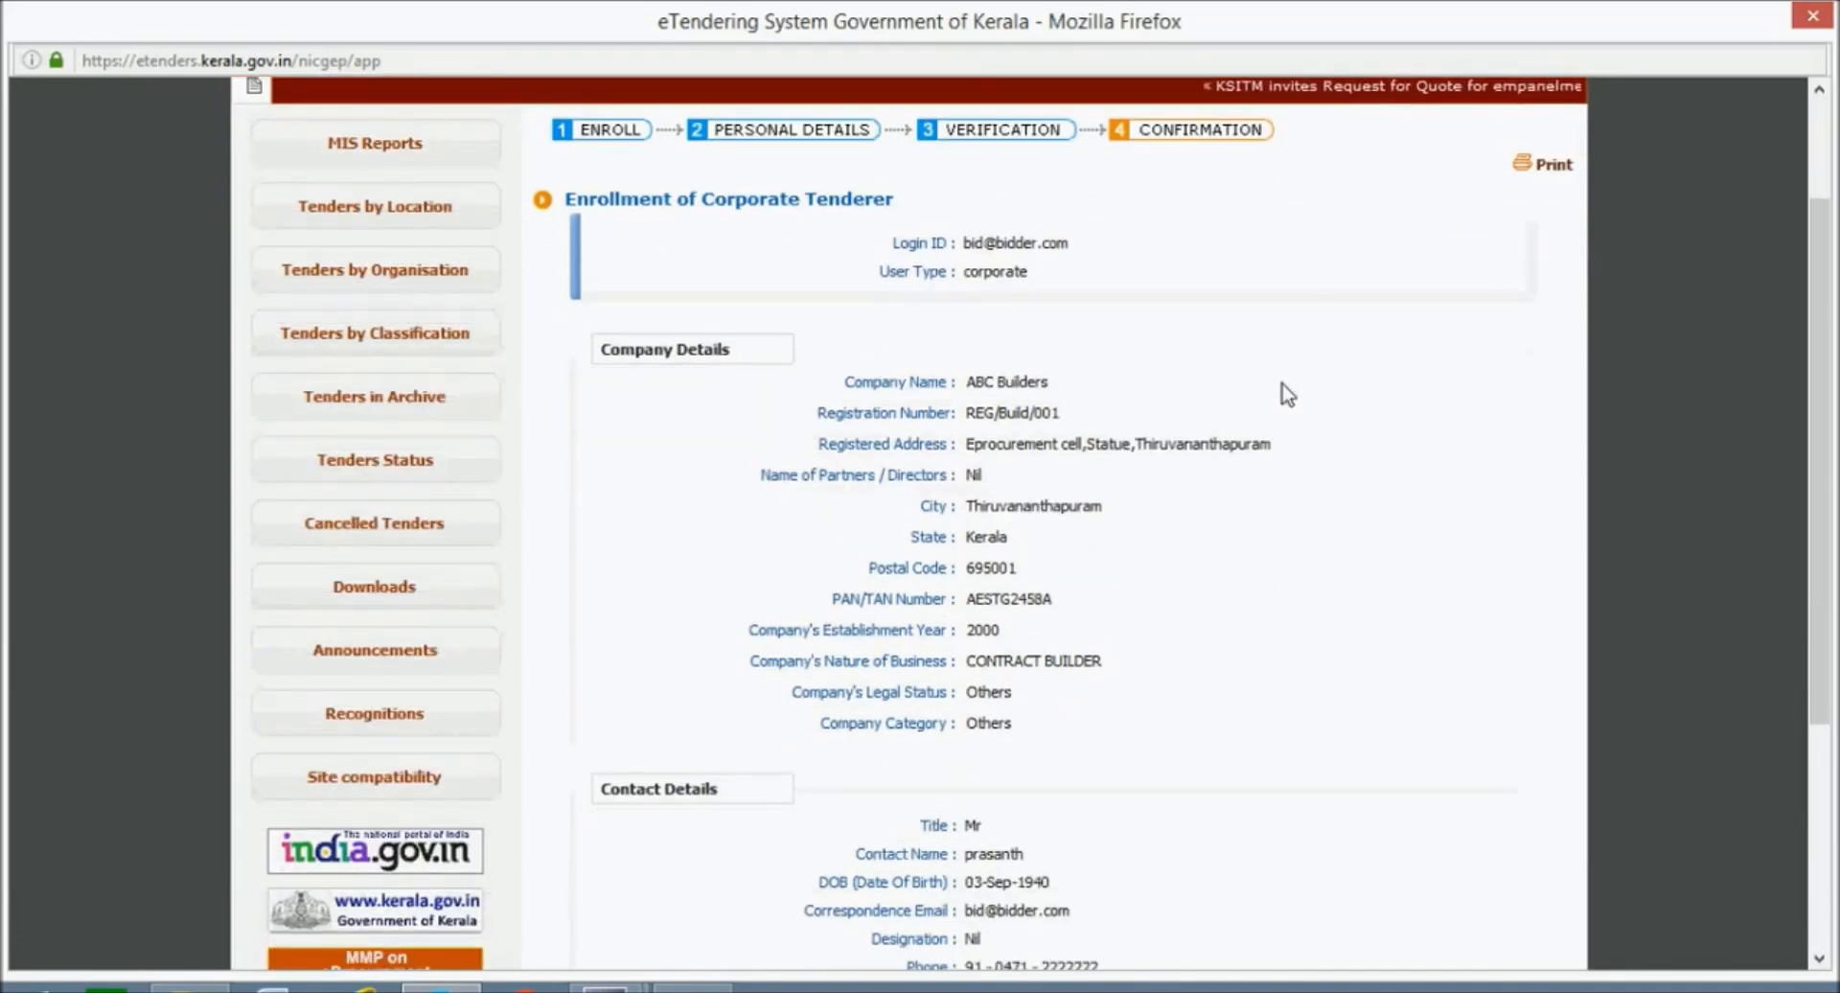
pyautogui.scroll(-3, 1287, 394)
pyautogui.scroll(-3, 1287, 393)
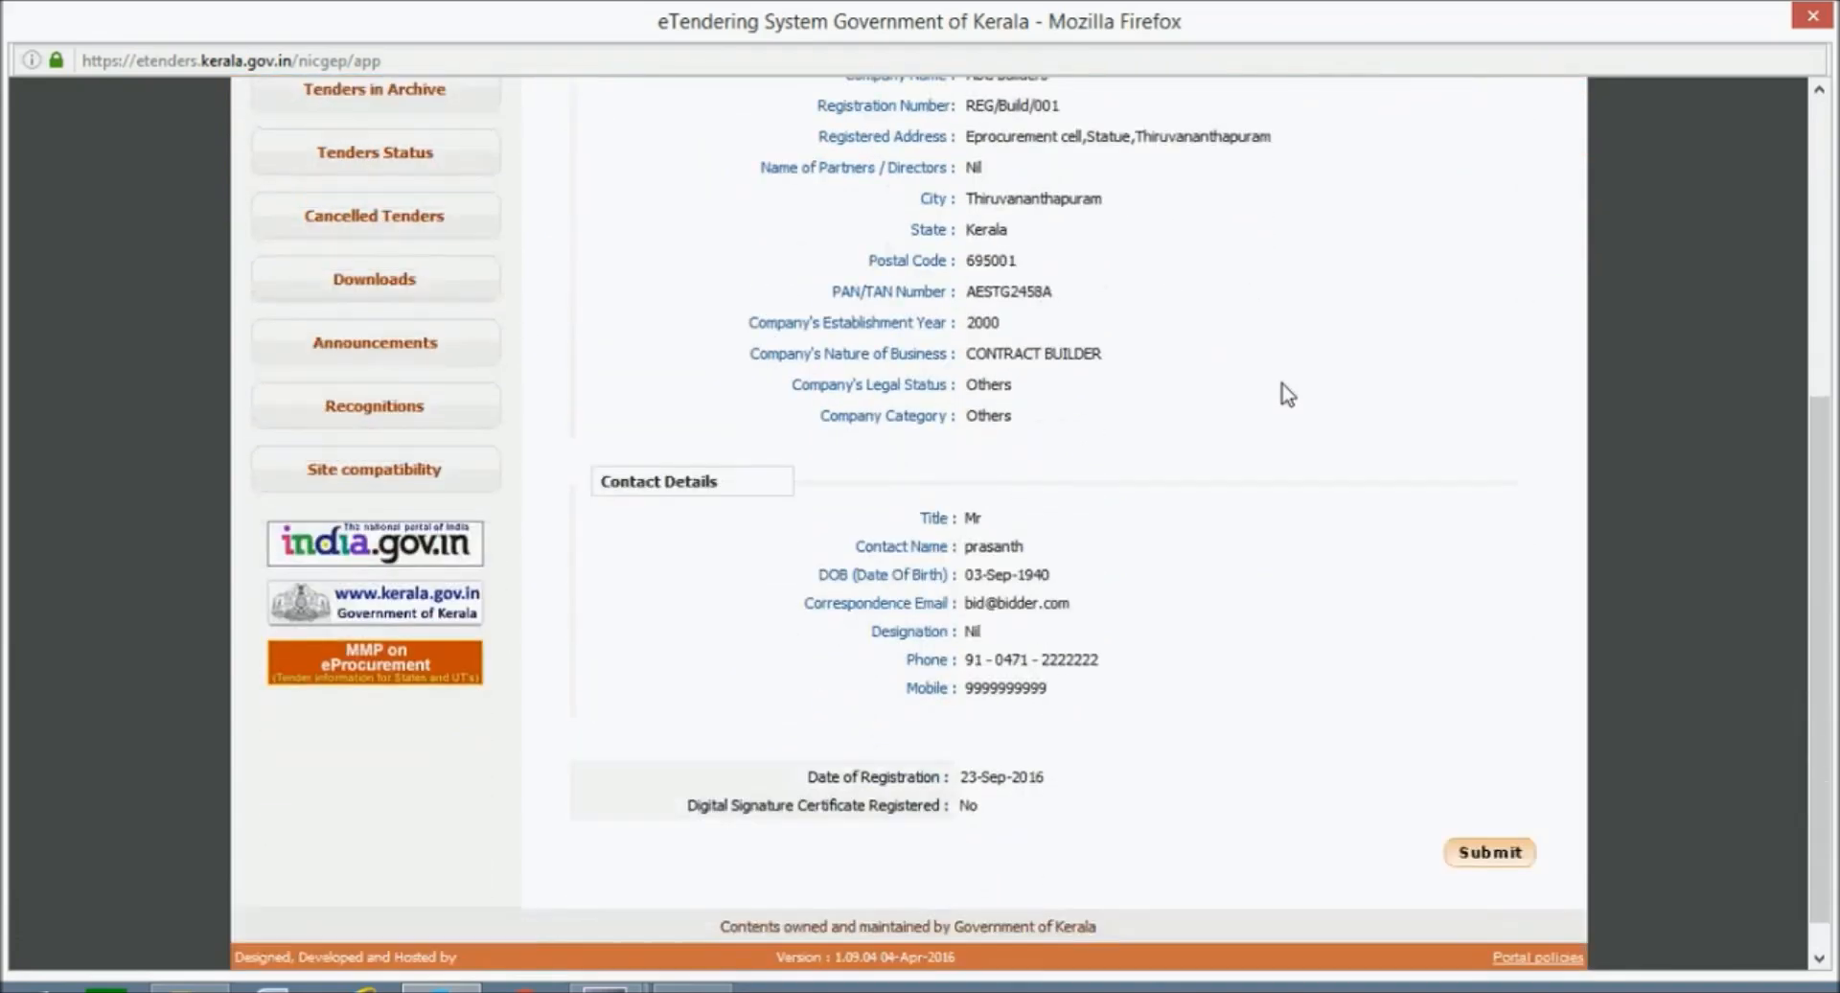
pyautogui.scroll(-1, 1287, 394)
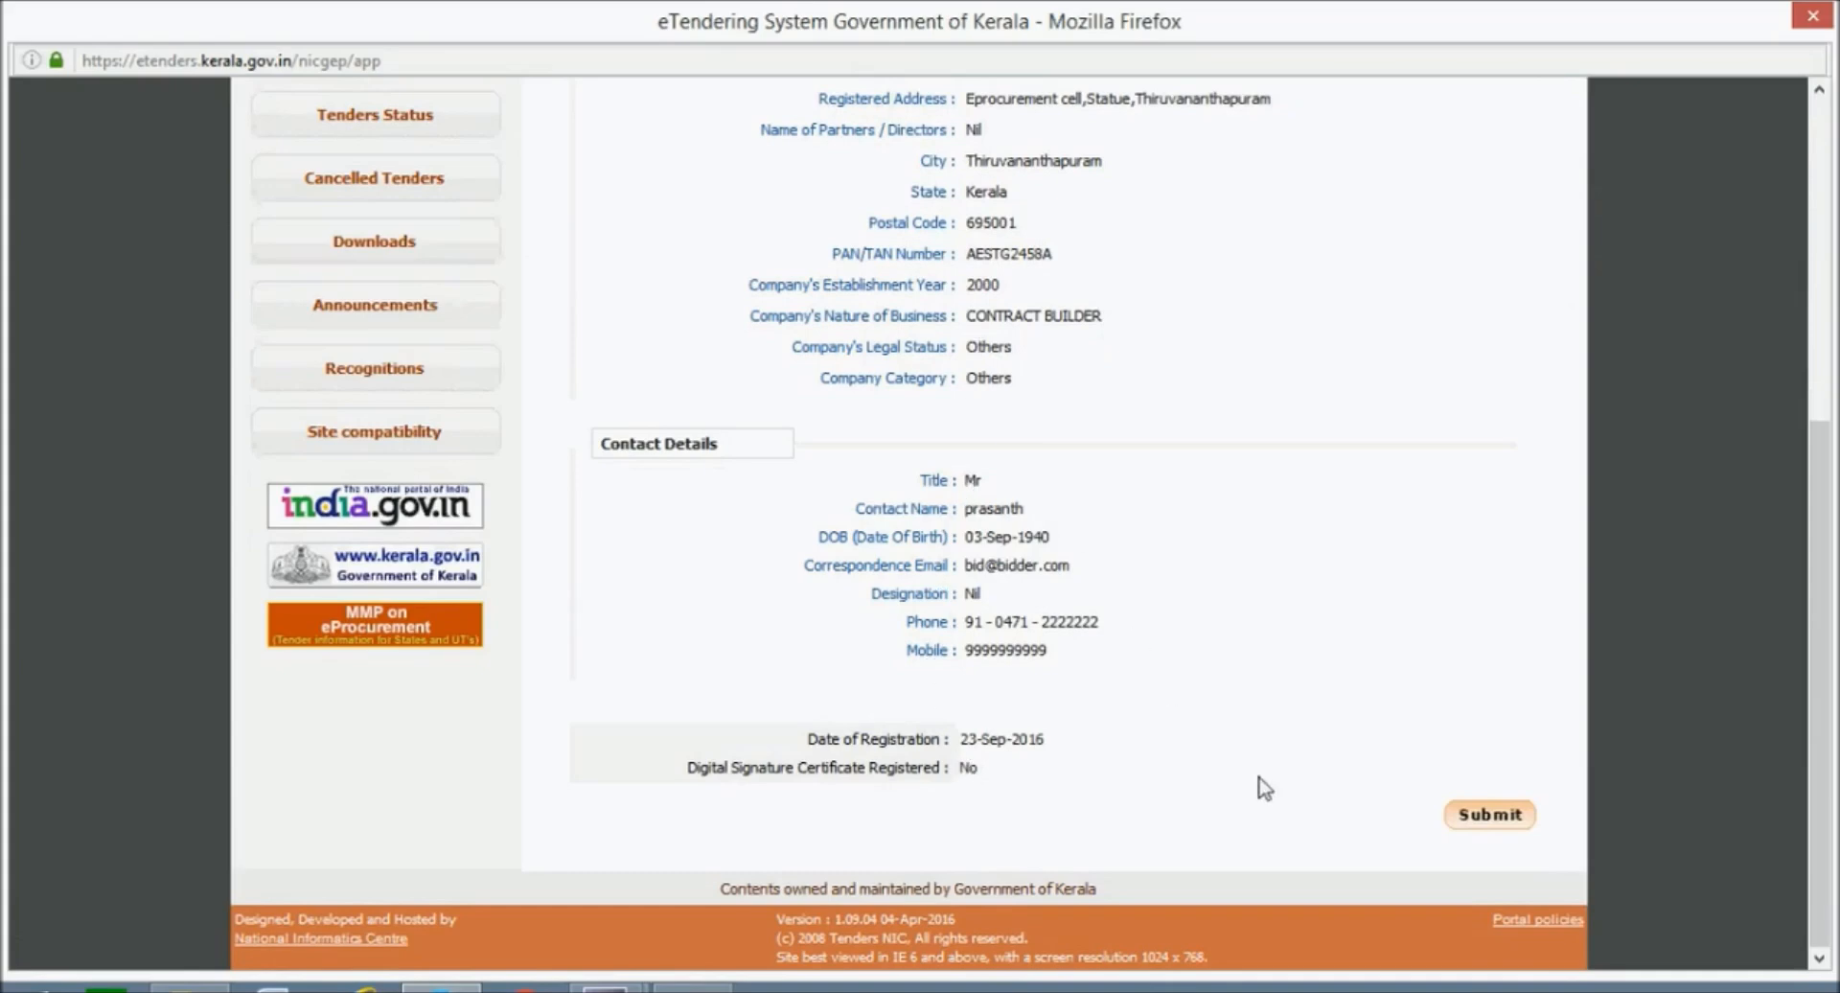
# Confirm the corporate enrollment, then enter the bidder's login e-mail and password on the home page.
pyautogui.click(1493, 823)
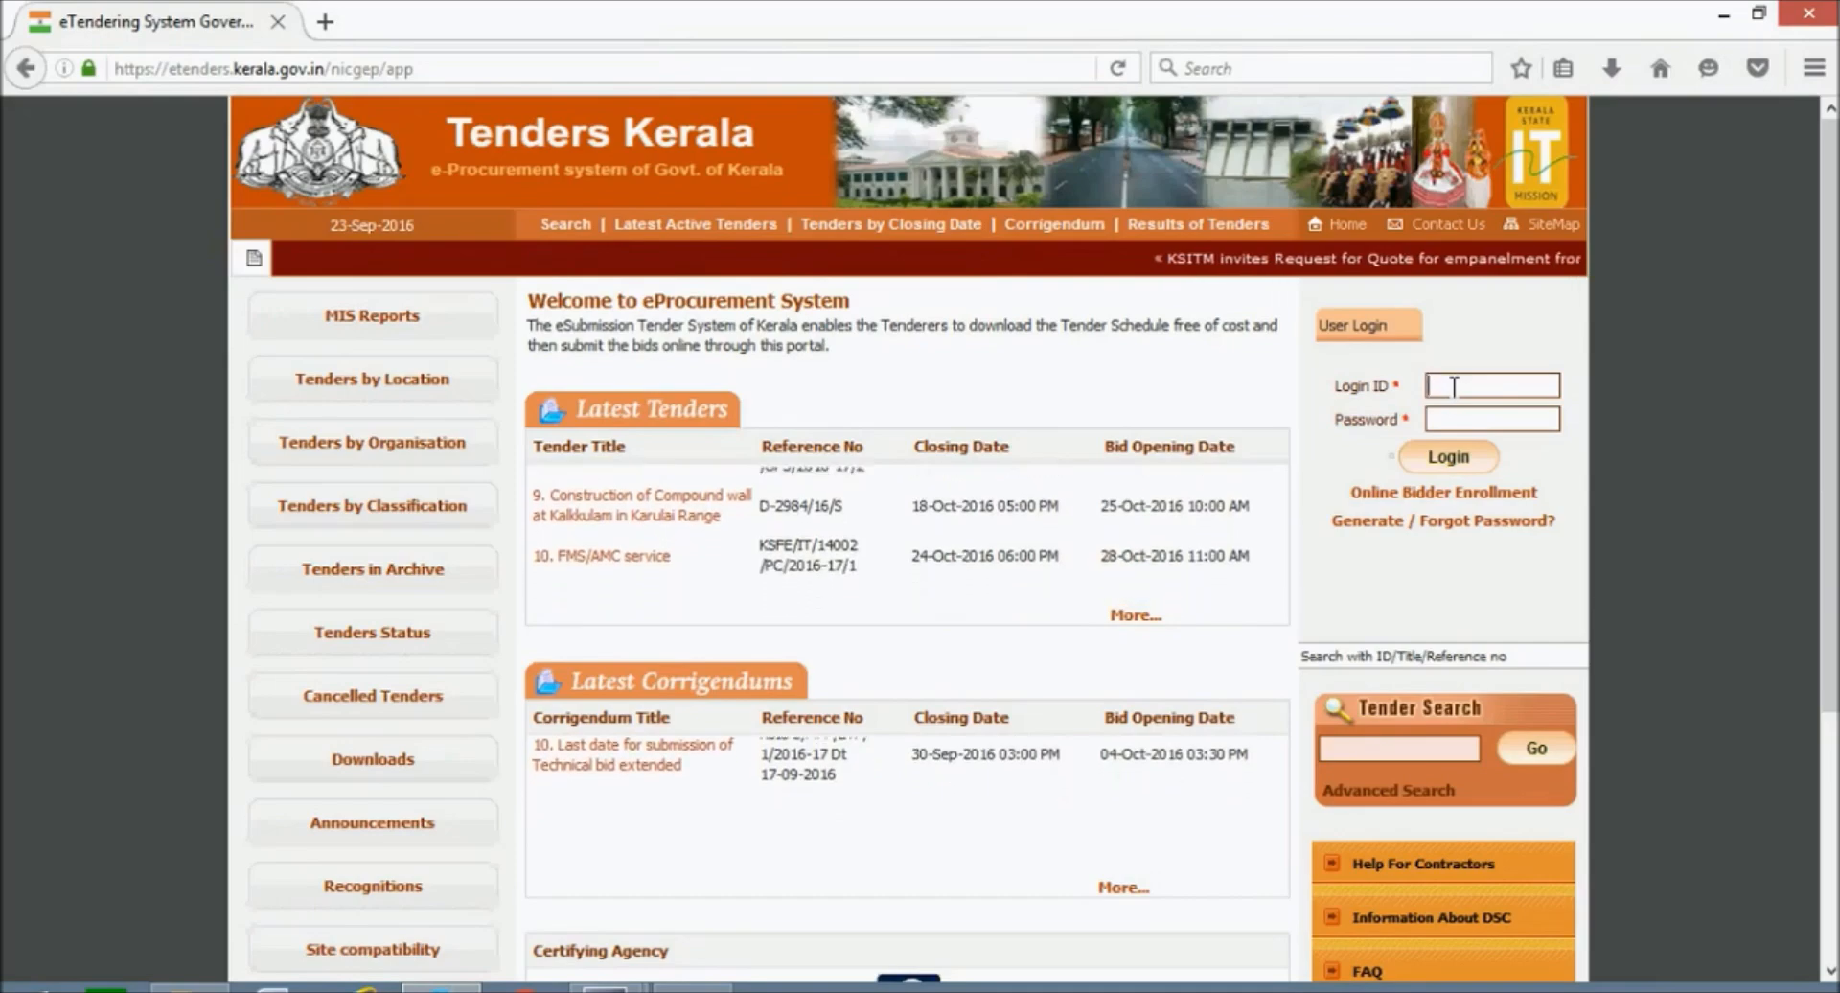
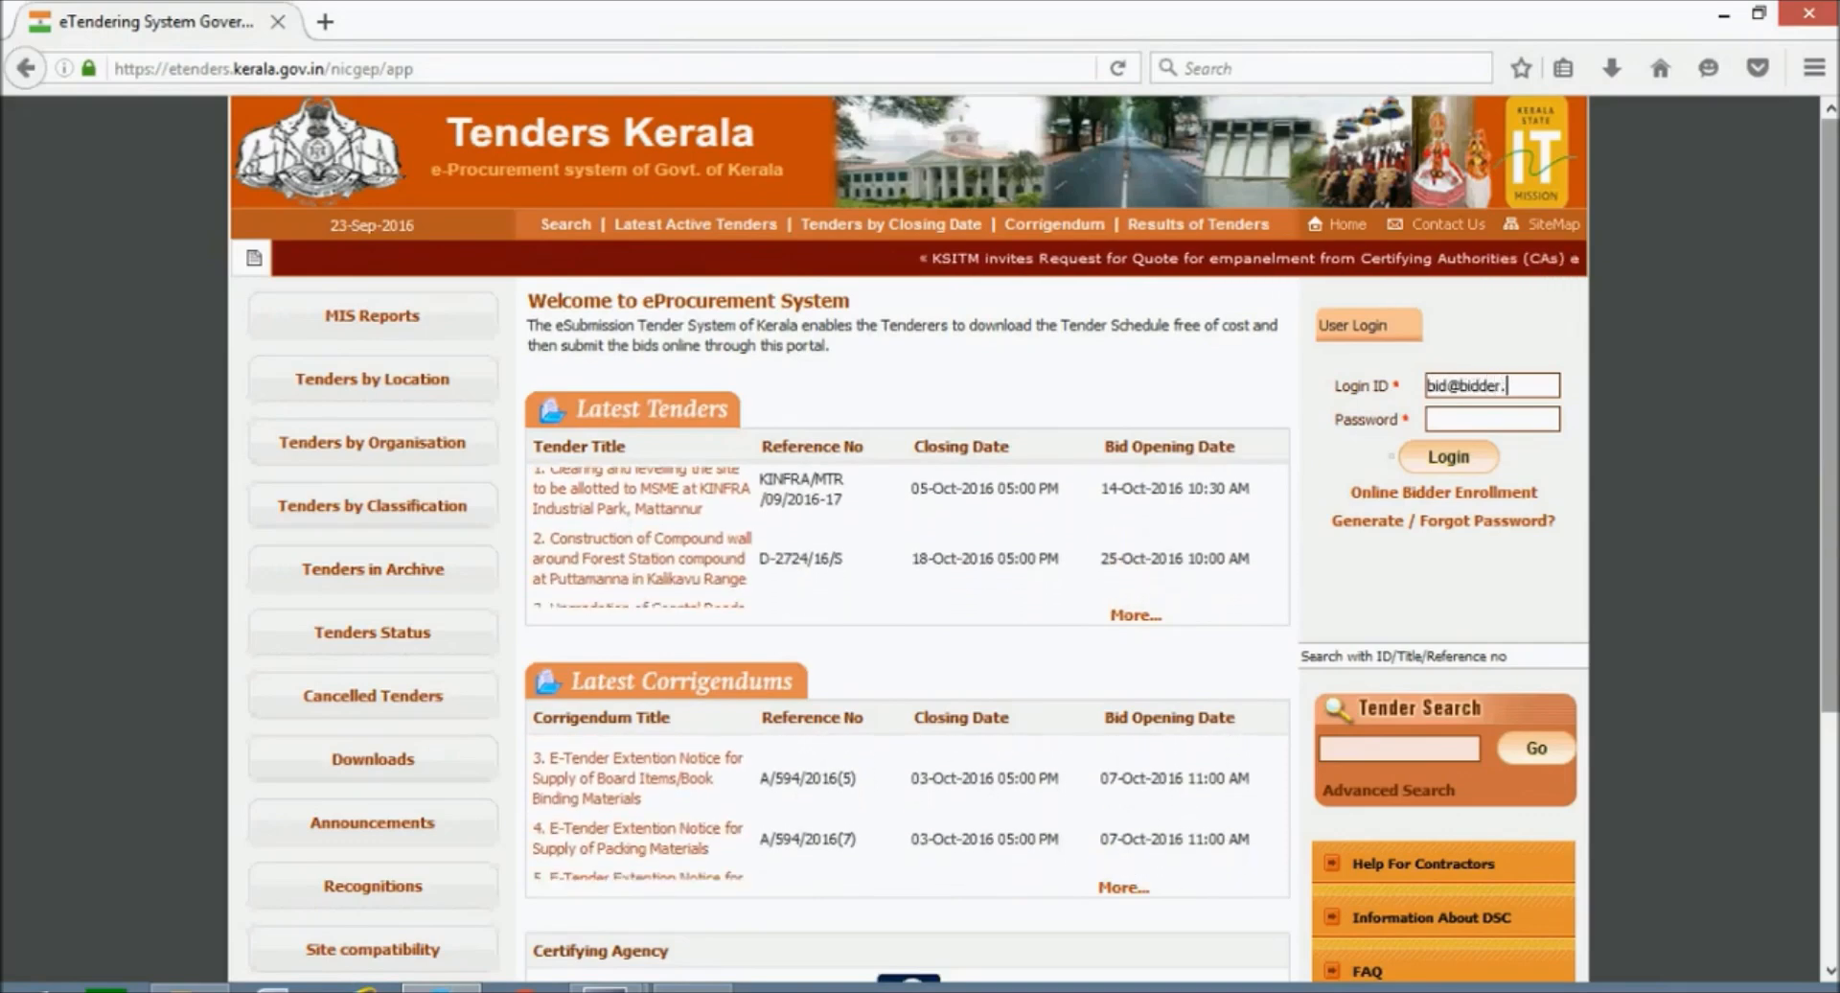
pyautogui.press('Tab')
pyautogui.write('123')
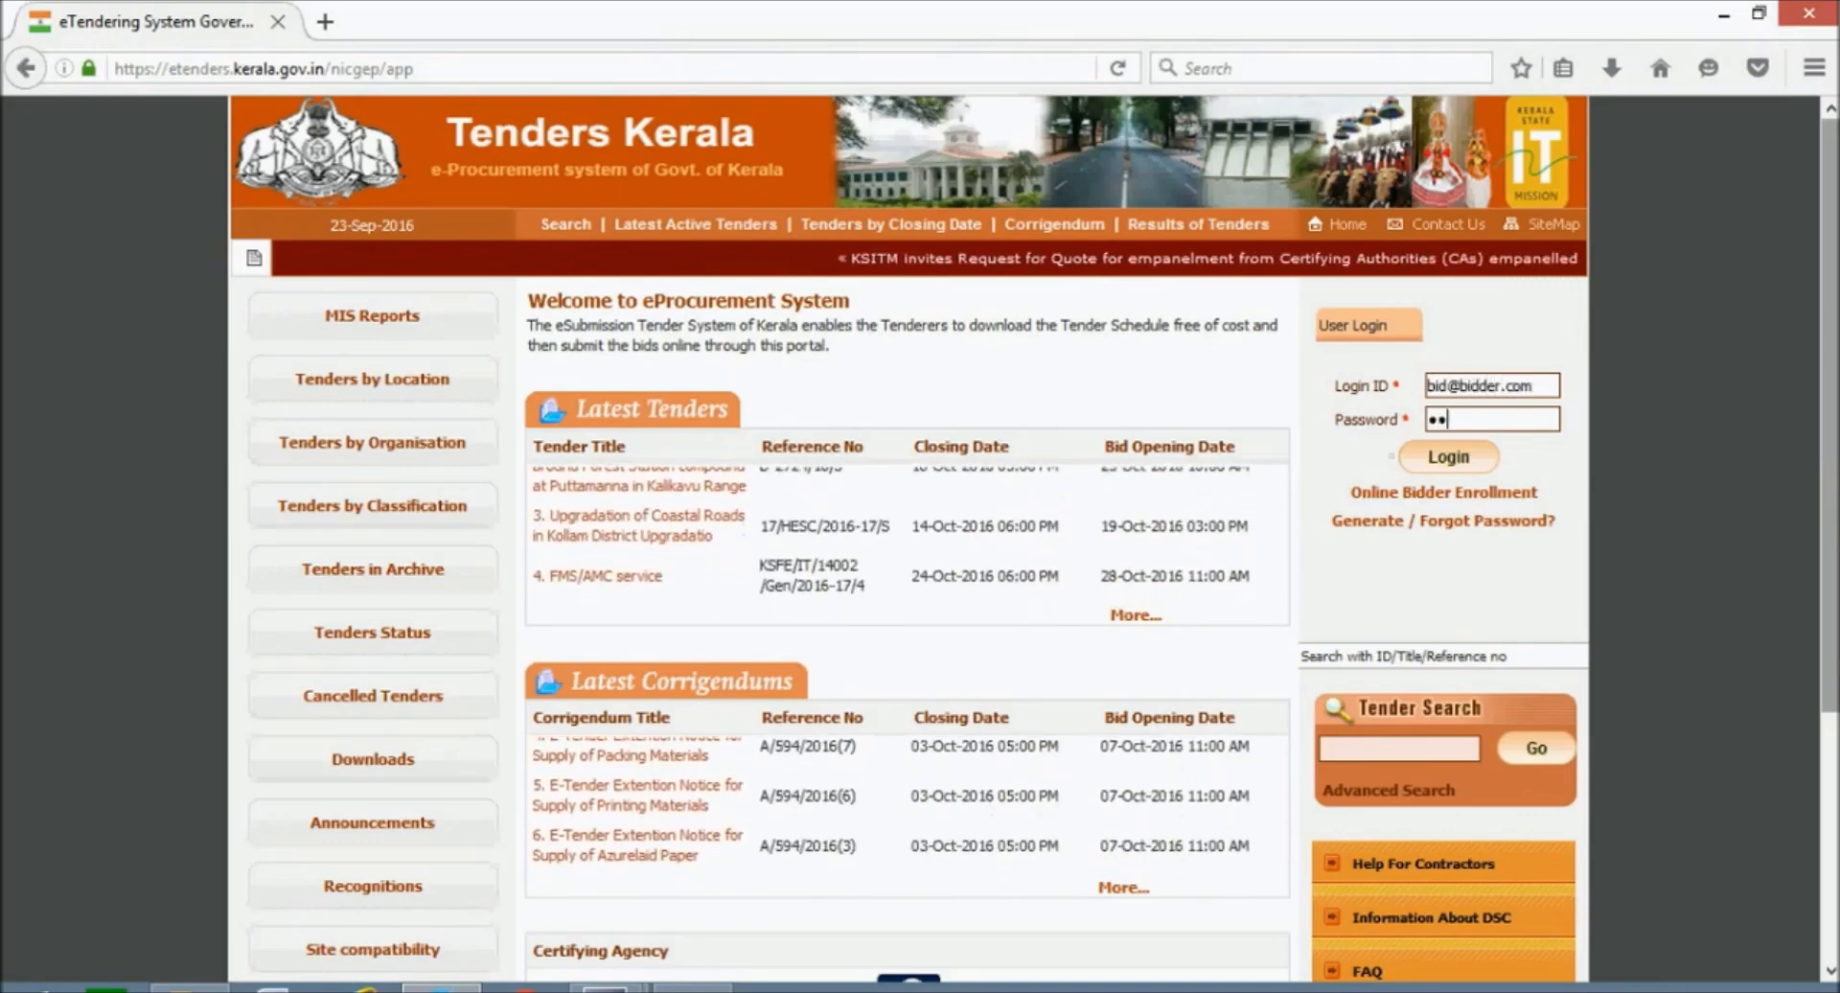
pyautogui.write('456789')
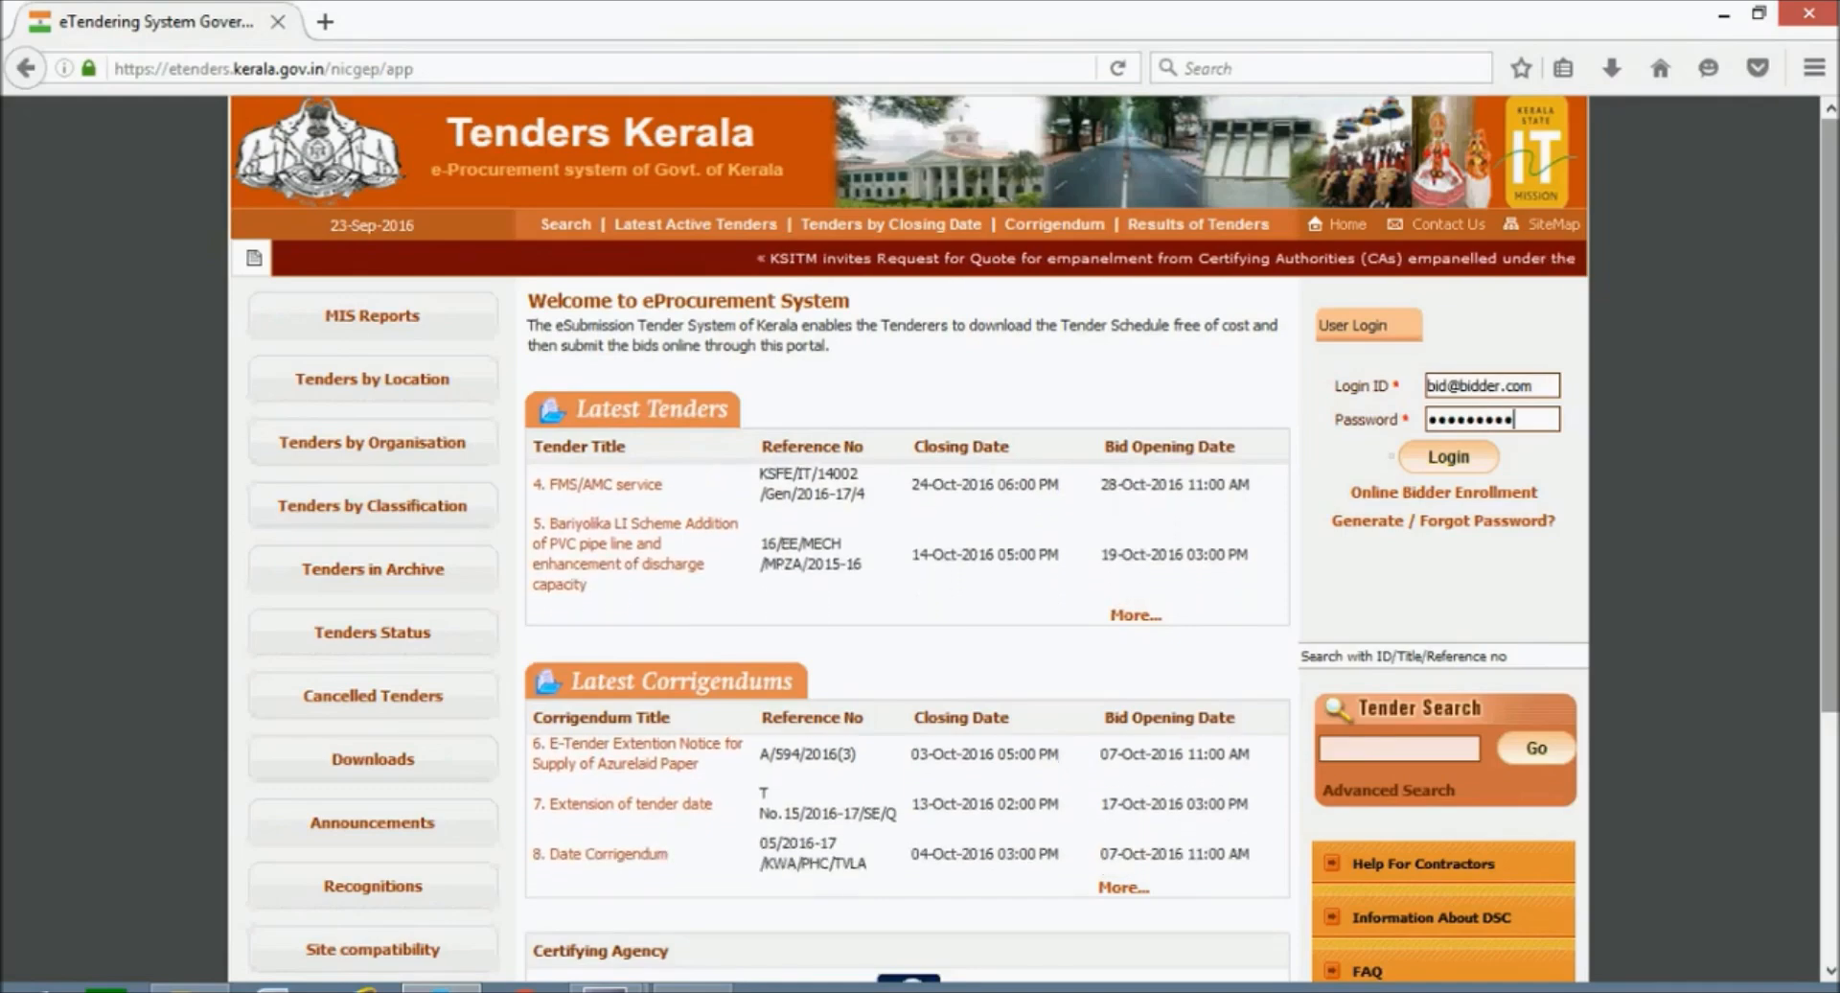
# Log in as the bidder and review the warning that no DSC is enrolled yet.
pyautogui.click(1463, 457)
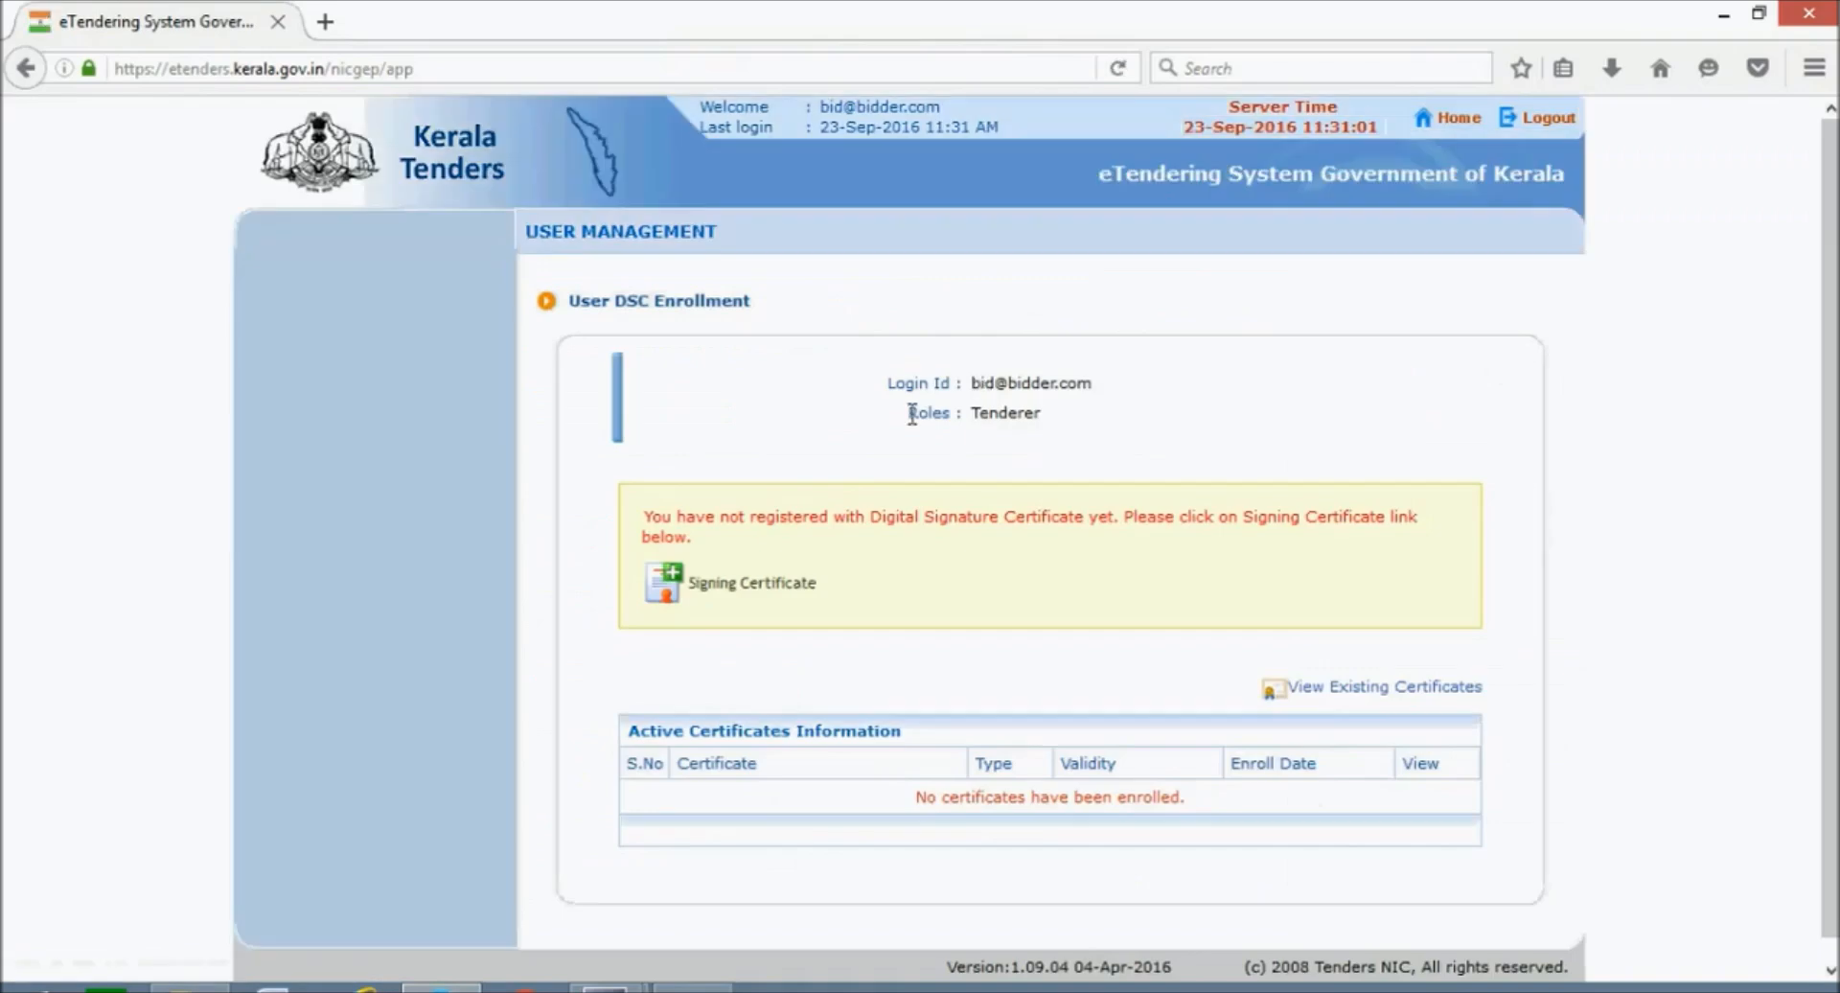
pyautogui.moveTo(644, 518); pyautogui.dragTo(696, 538)
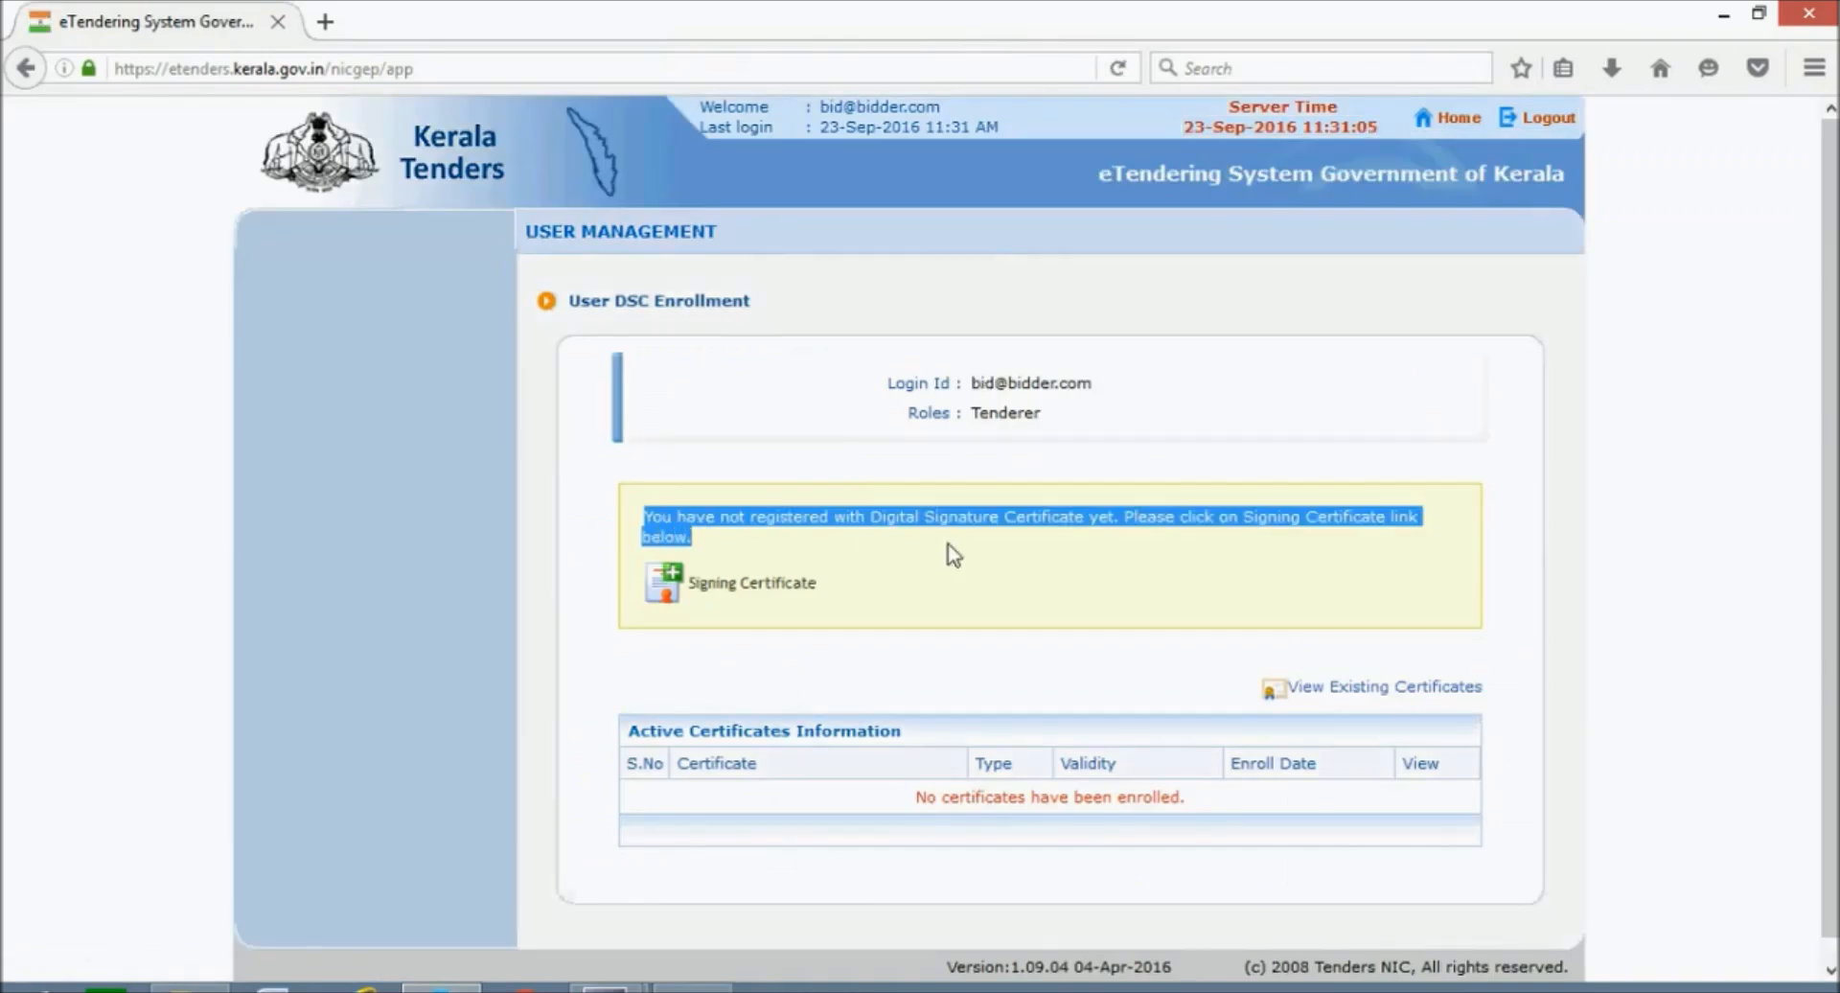
pyautogui.click(953, 554)
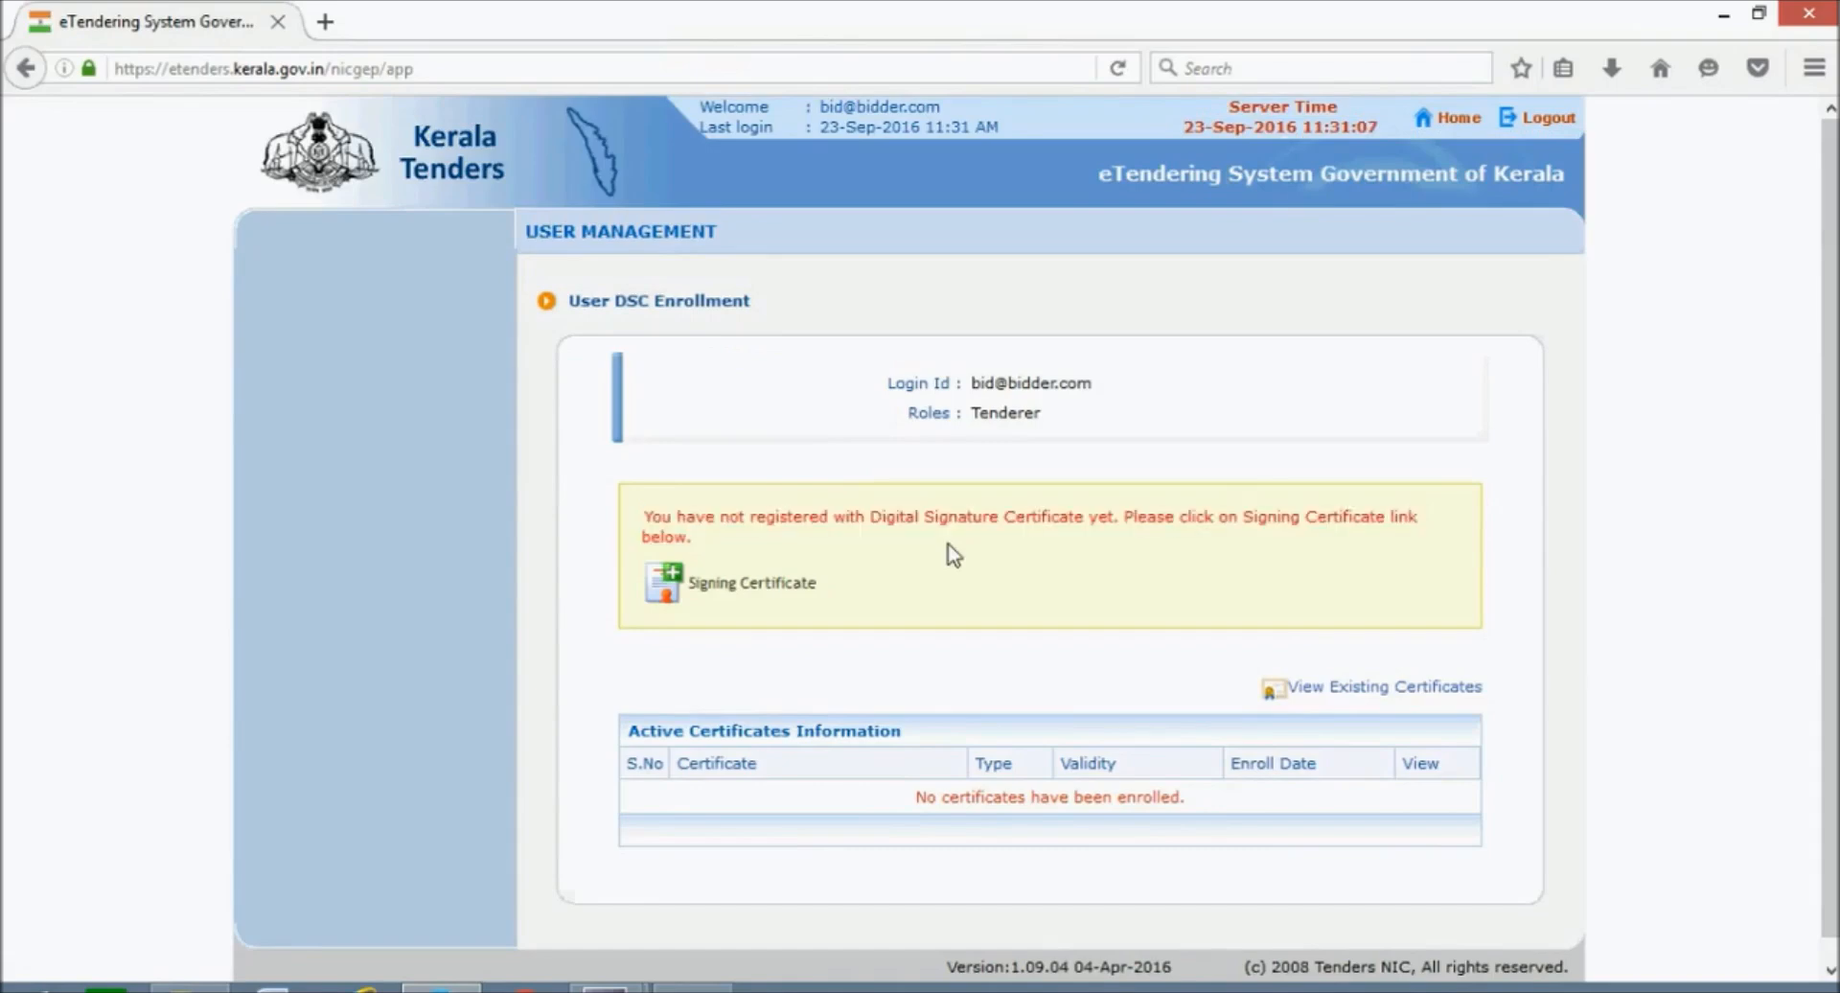
pyautogui.scroll(-1, 952, 553)
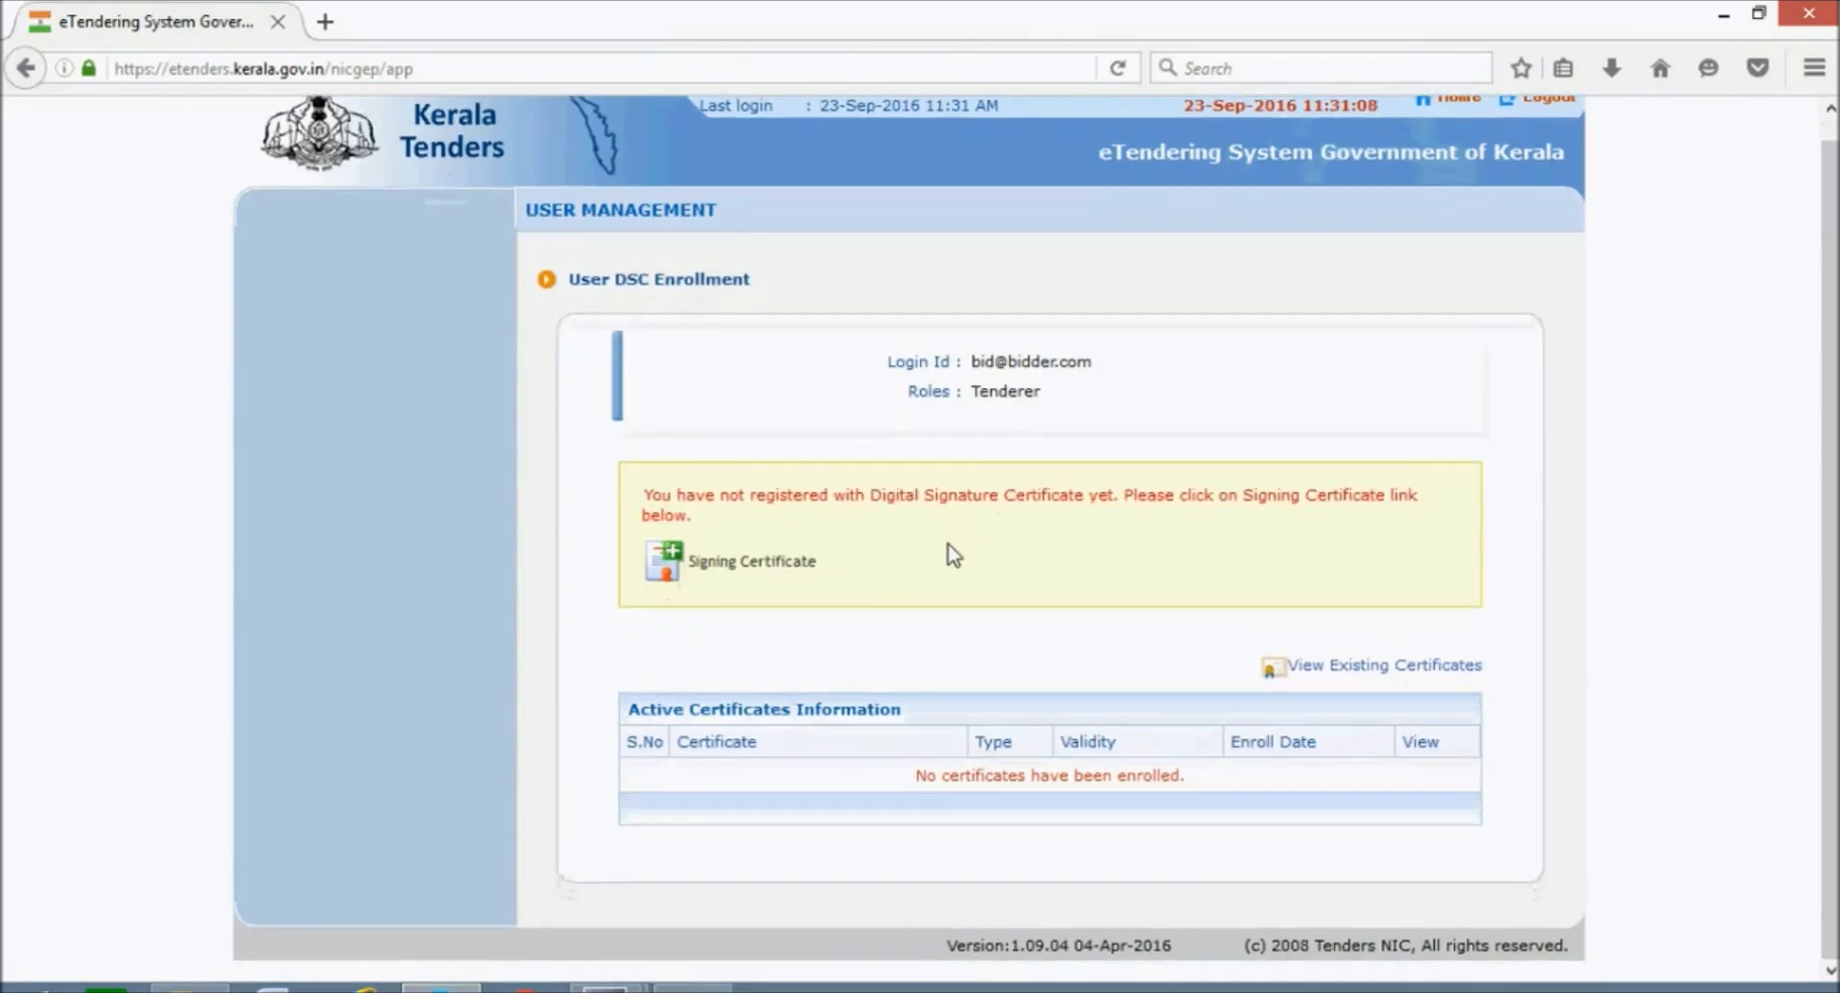
# Enroll a signing certificate, allowing the Java applet and choosing Test2 Certificate from the e-Token.
pyautogui.click(738, 573)
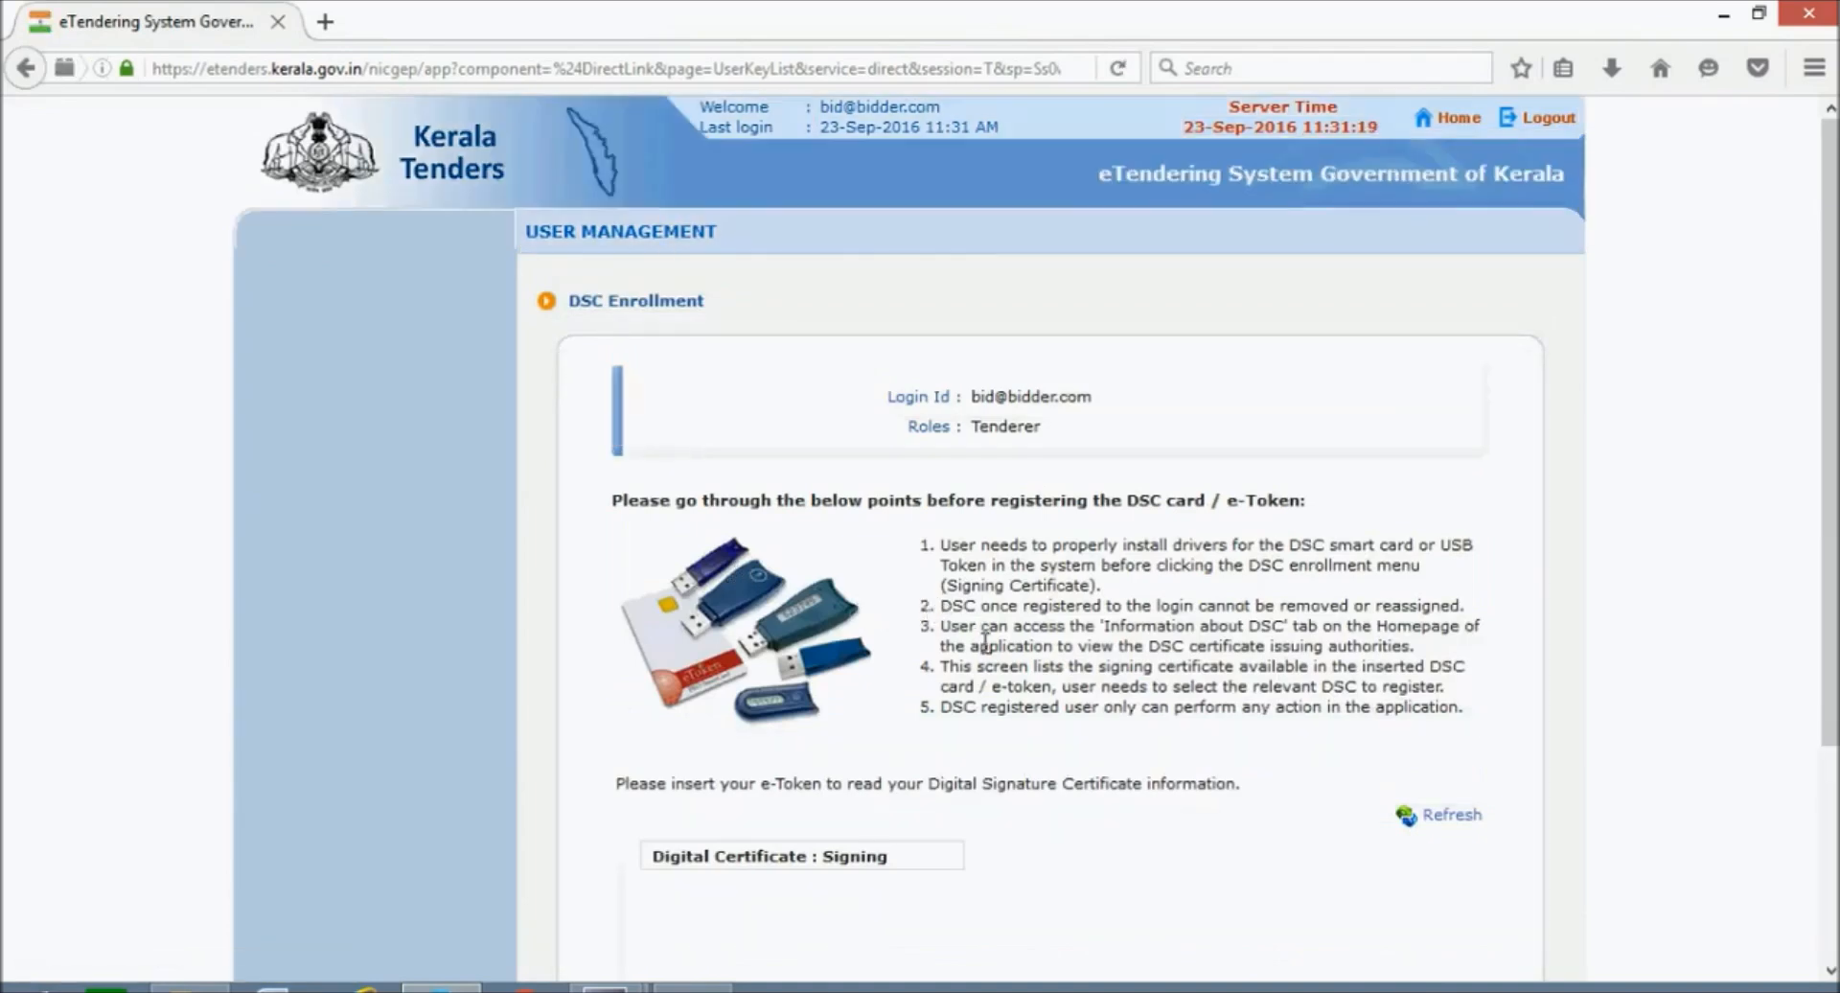
pyautogui.scroll(-3, 985, 640)
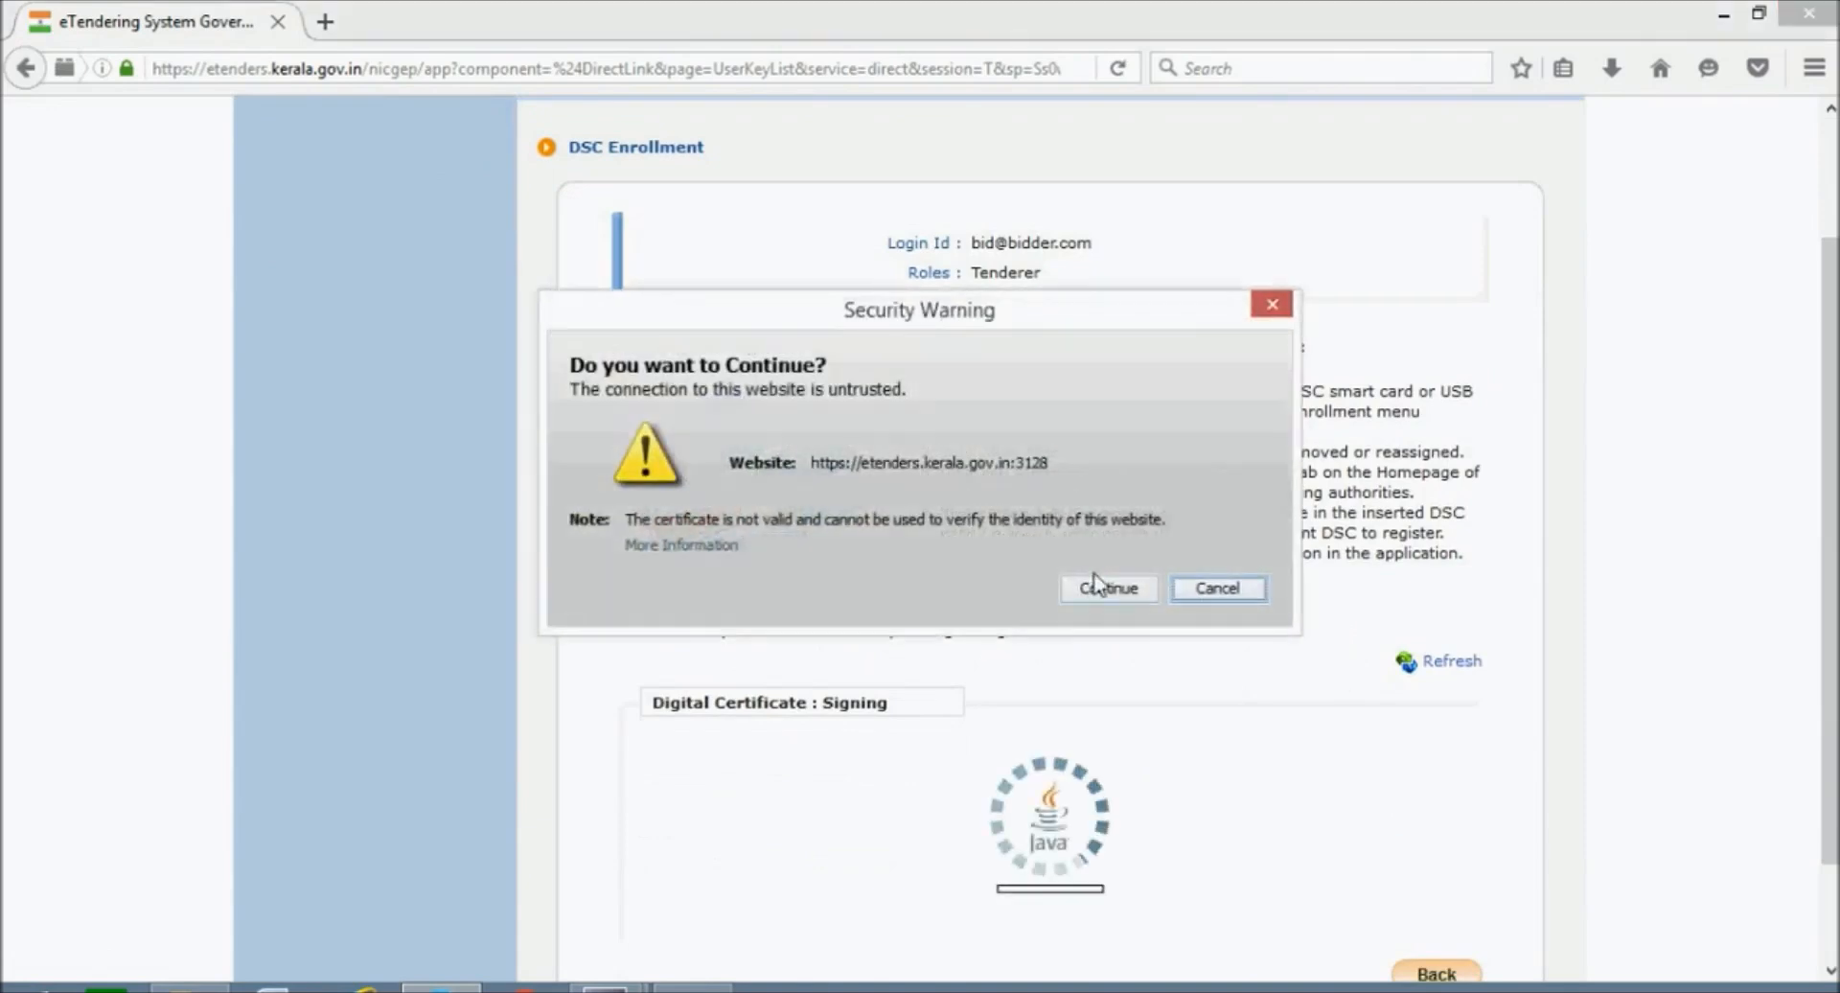
pyautogui.click(1098, 588)
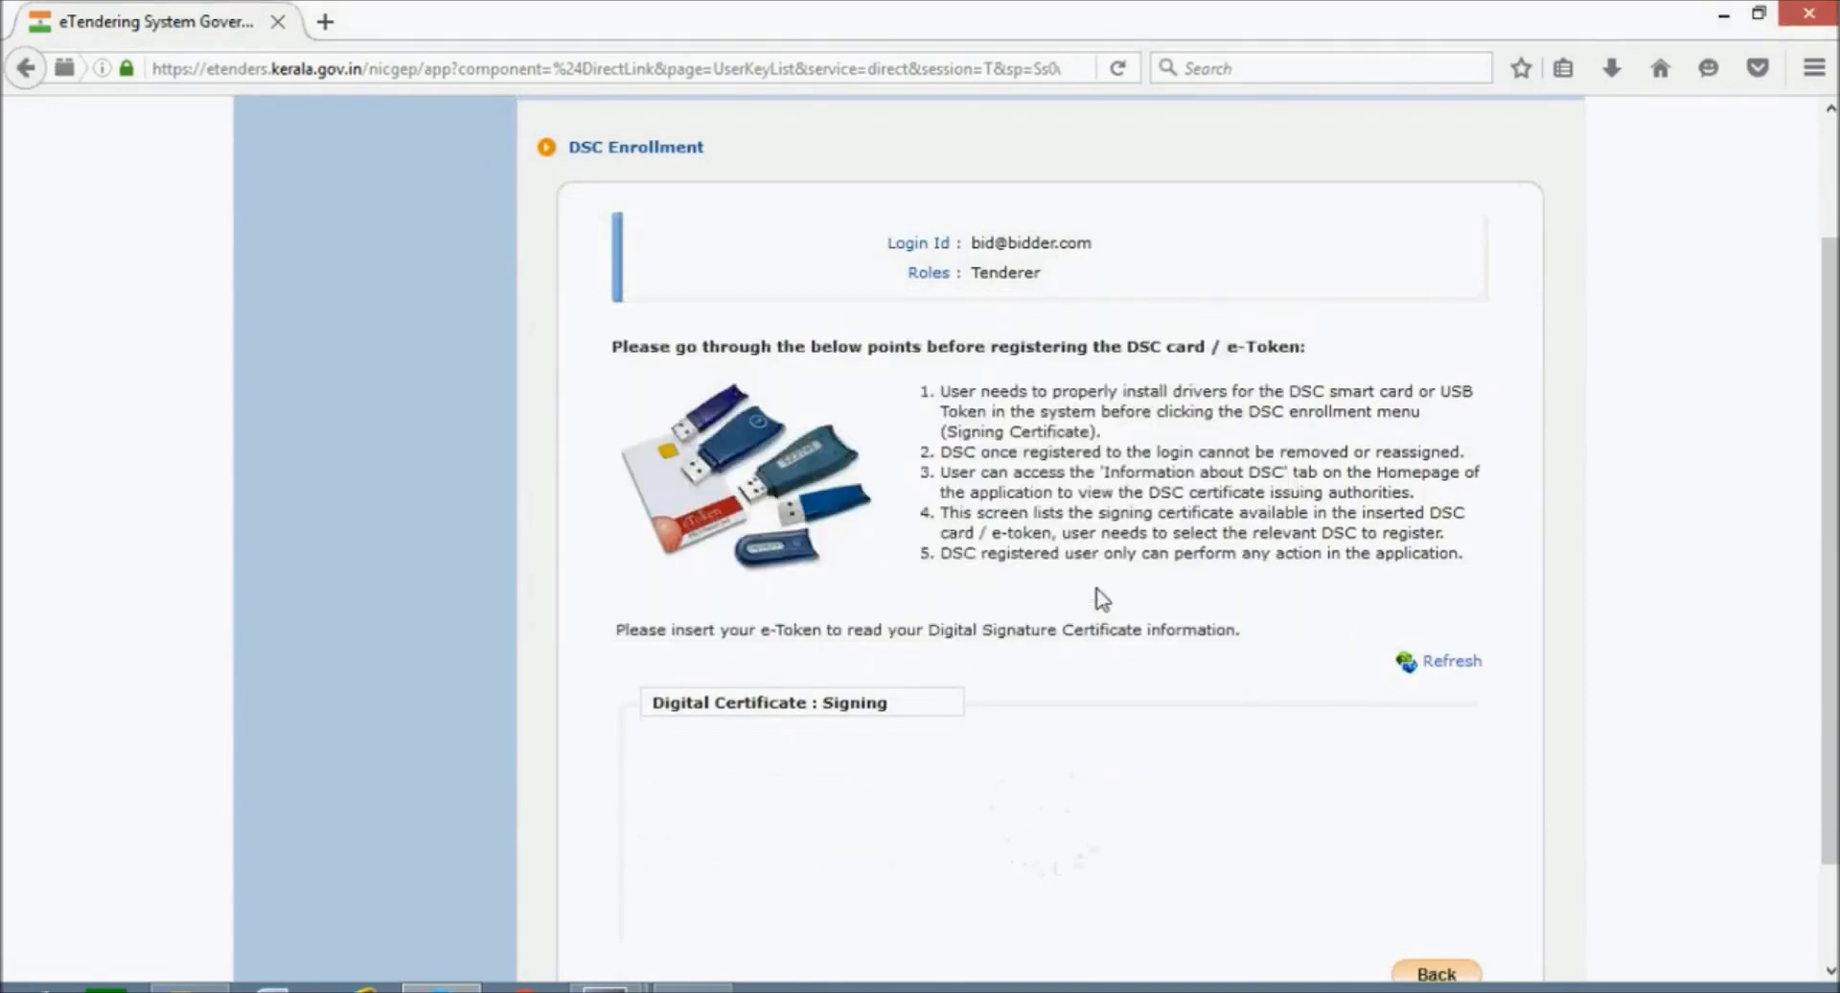
pyautogui.scroll(-2, 1096, 588)
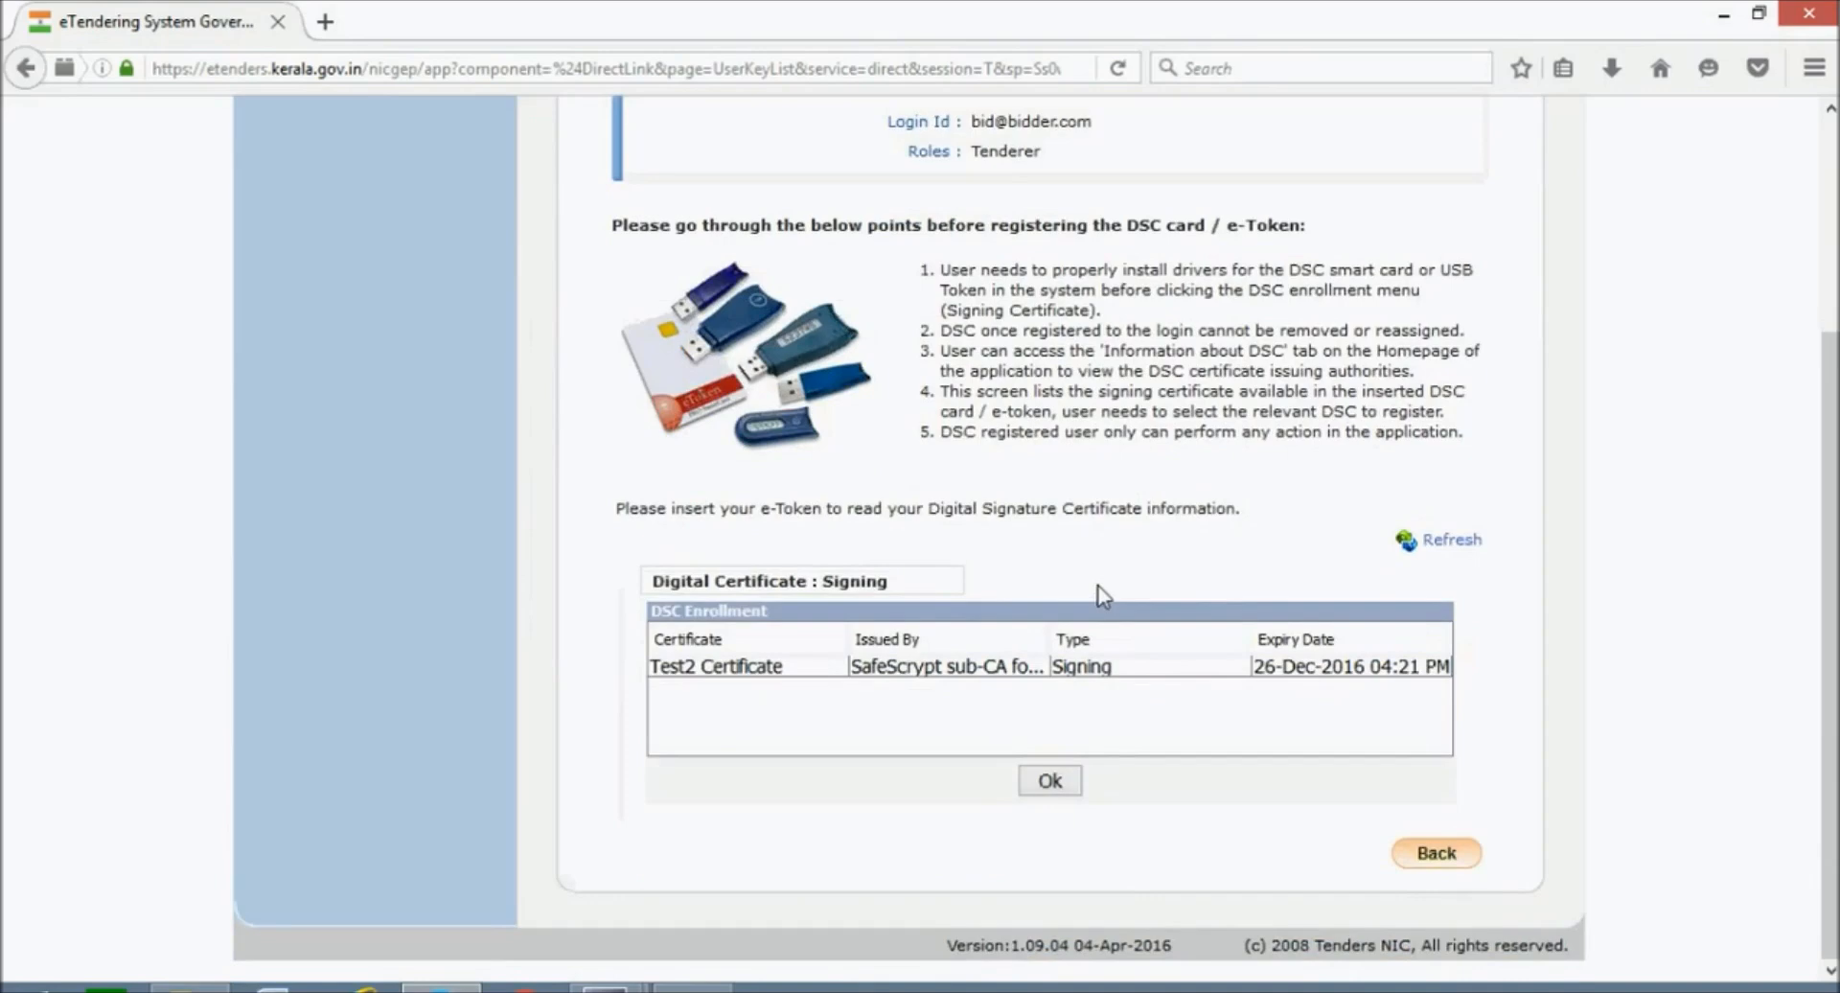
pyautogui.moveTo(690, 580); pyautogui.dragTo(889, 582)
pyautogui.click(918, 634)
pyautogui.click(908, 670)
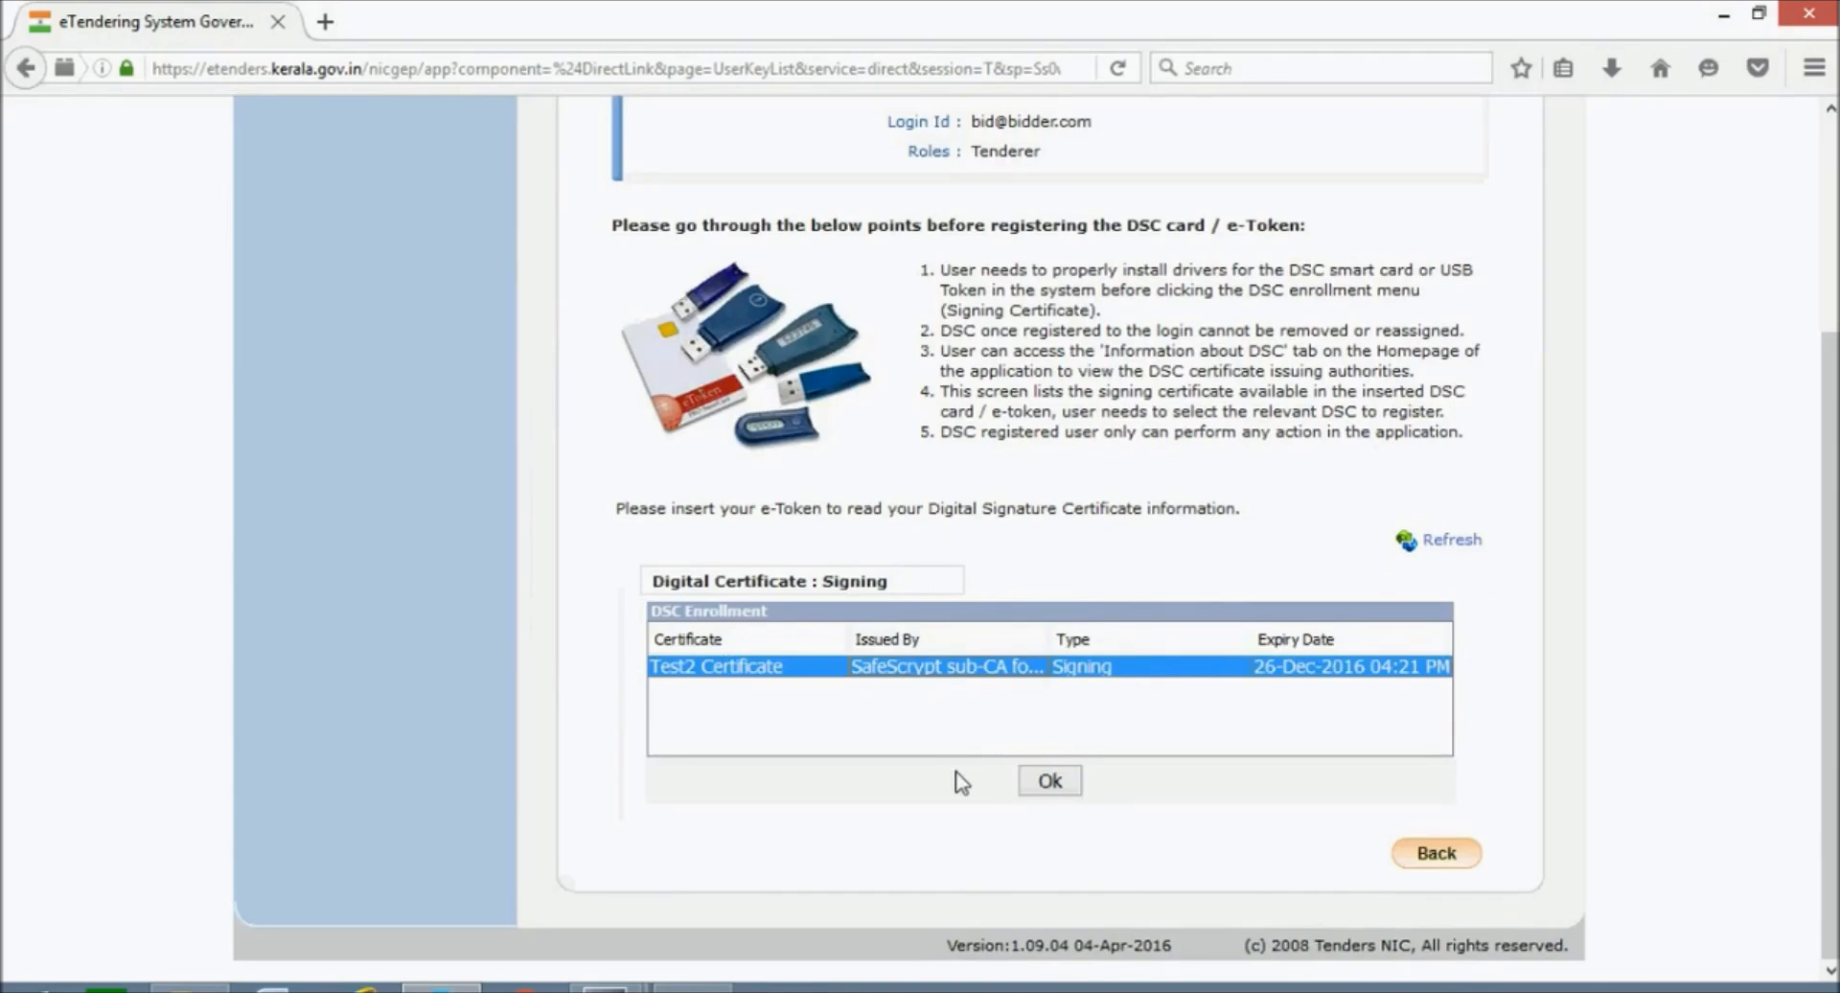
# Register Test2 Certificate as the active signing DSC, acknowledge the success message, and continue to the dashboard.
pyautogui.click(1049, 782)
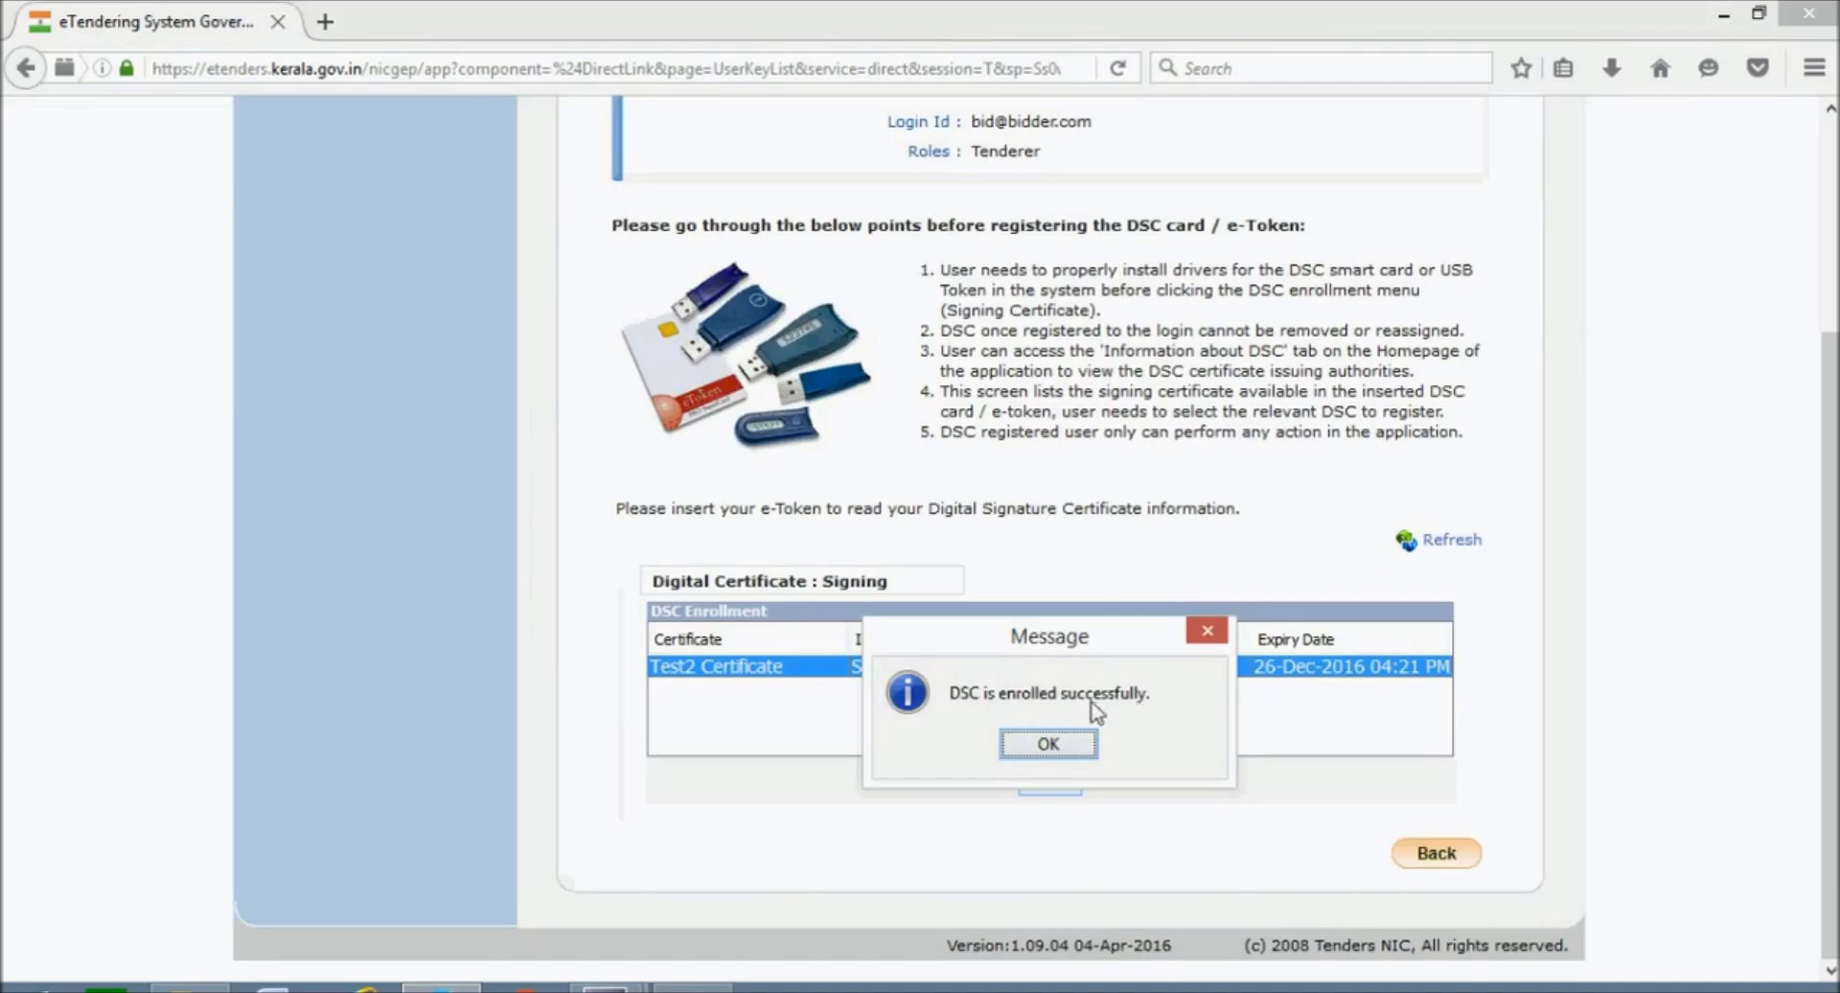
pyautogui.click(1047, 747)
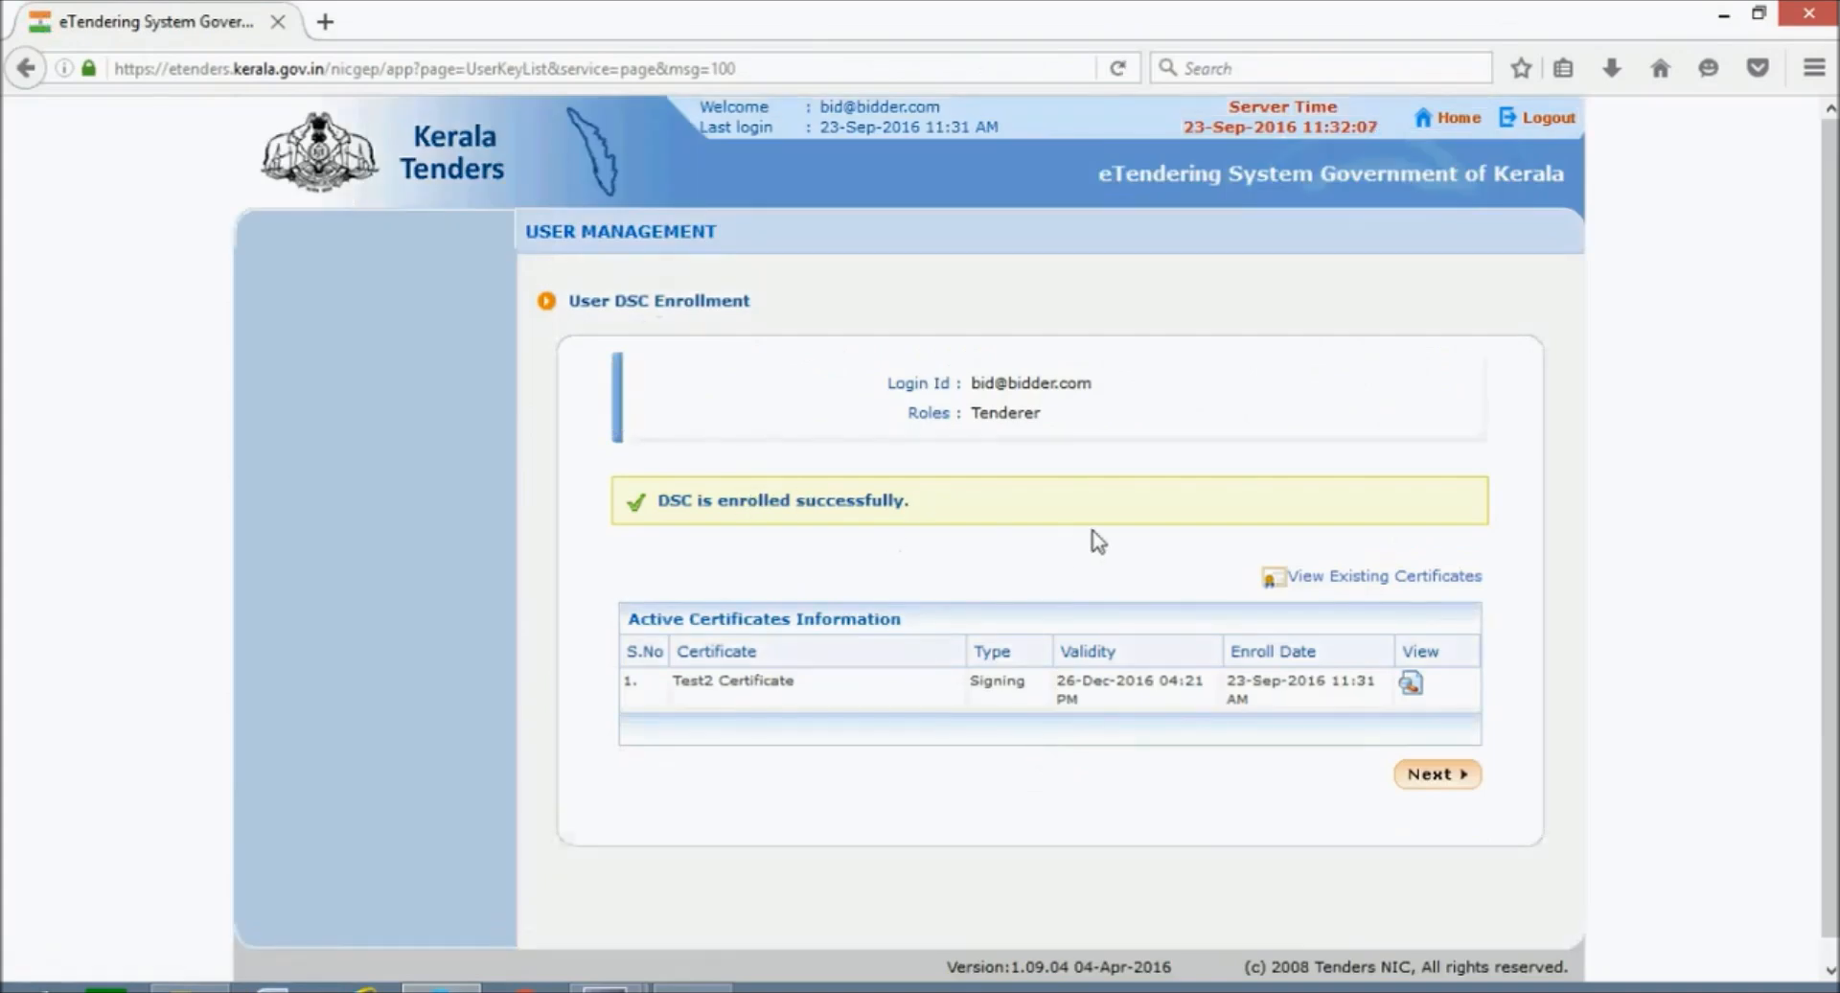
pyautogui.scroll(-1, 1098, 541)
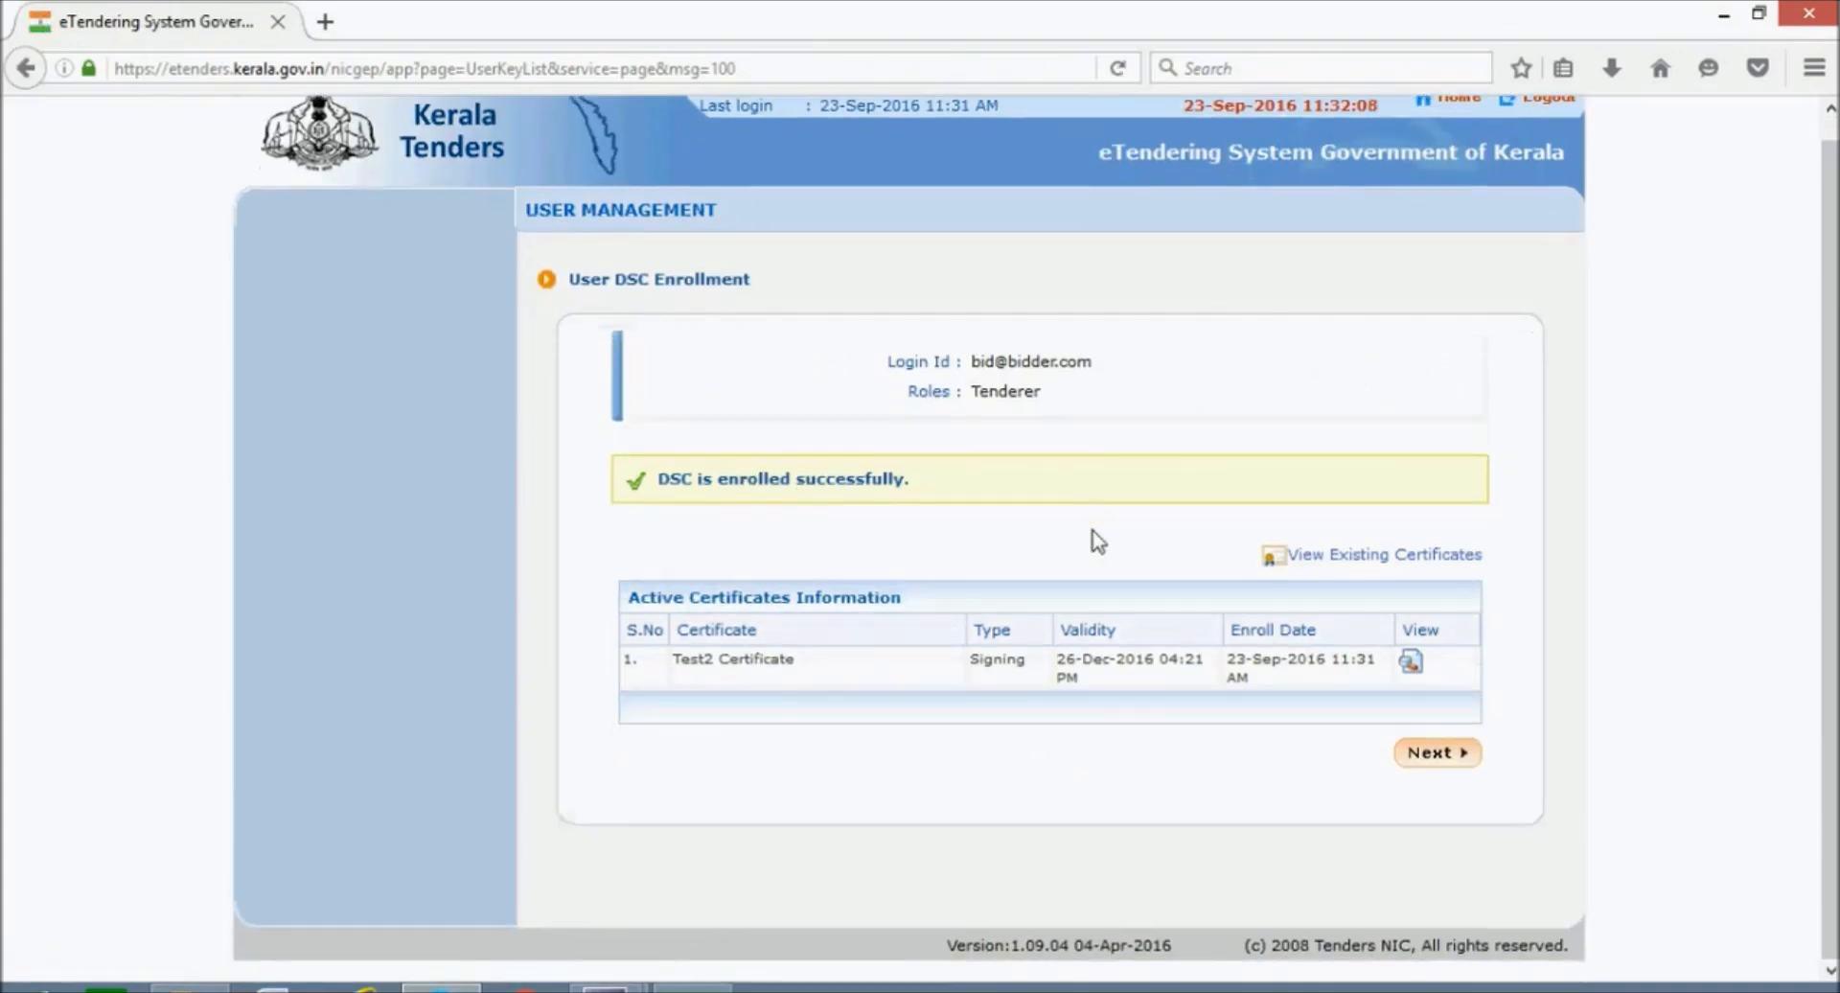
pyautogui.click(1416, 764)
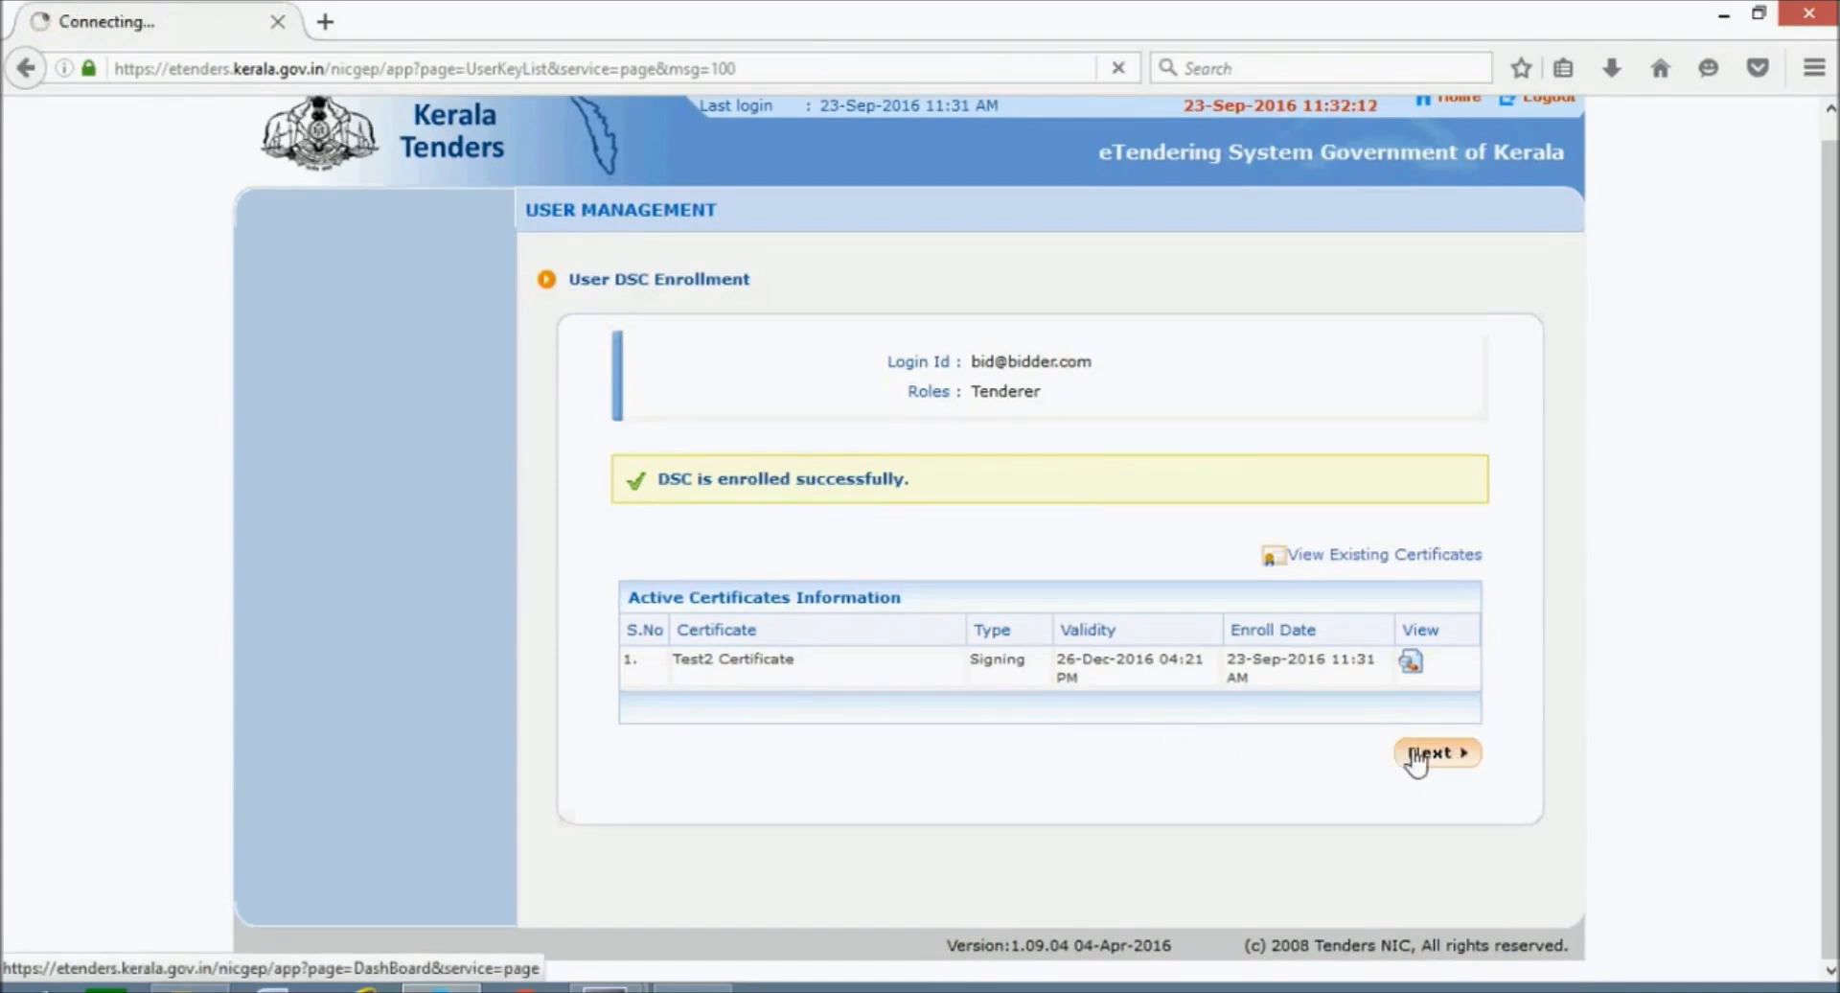